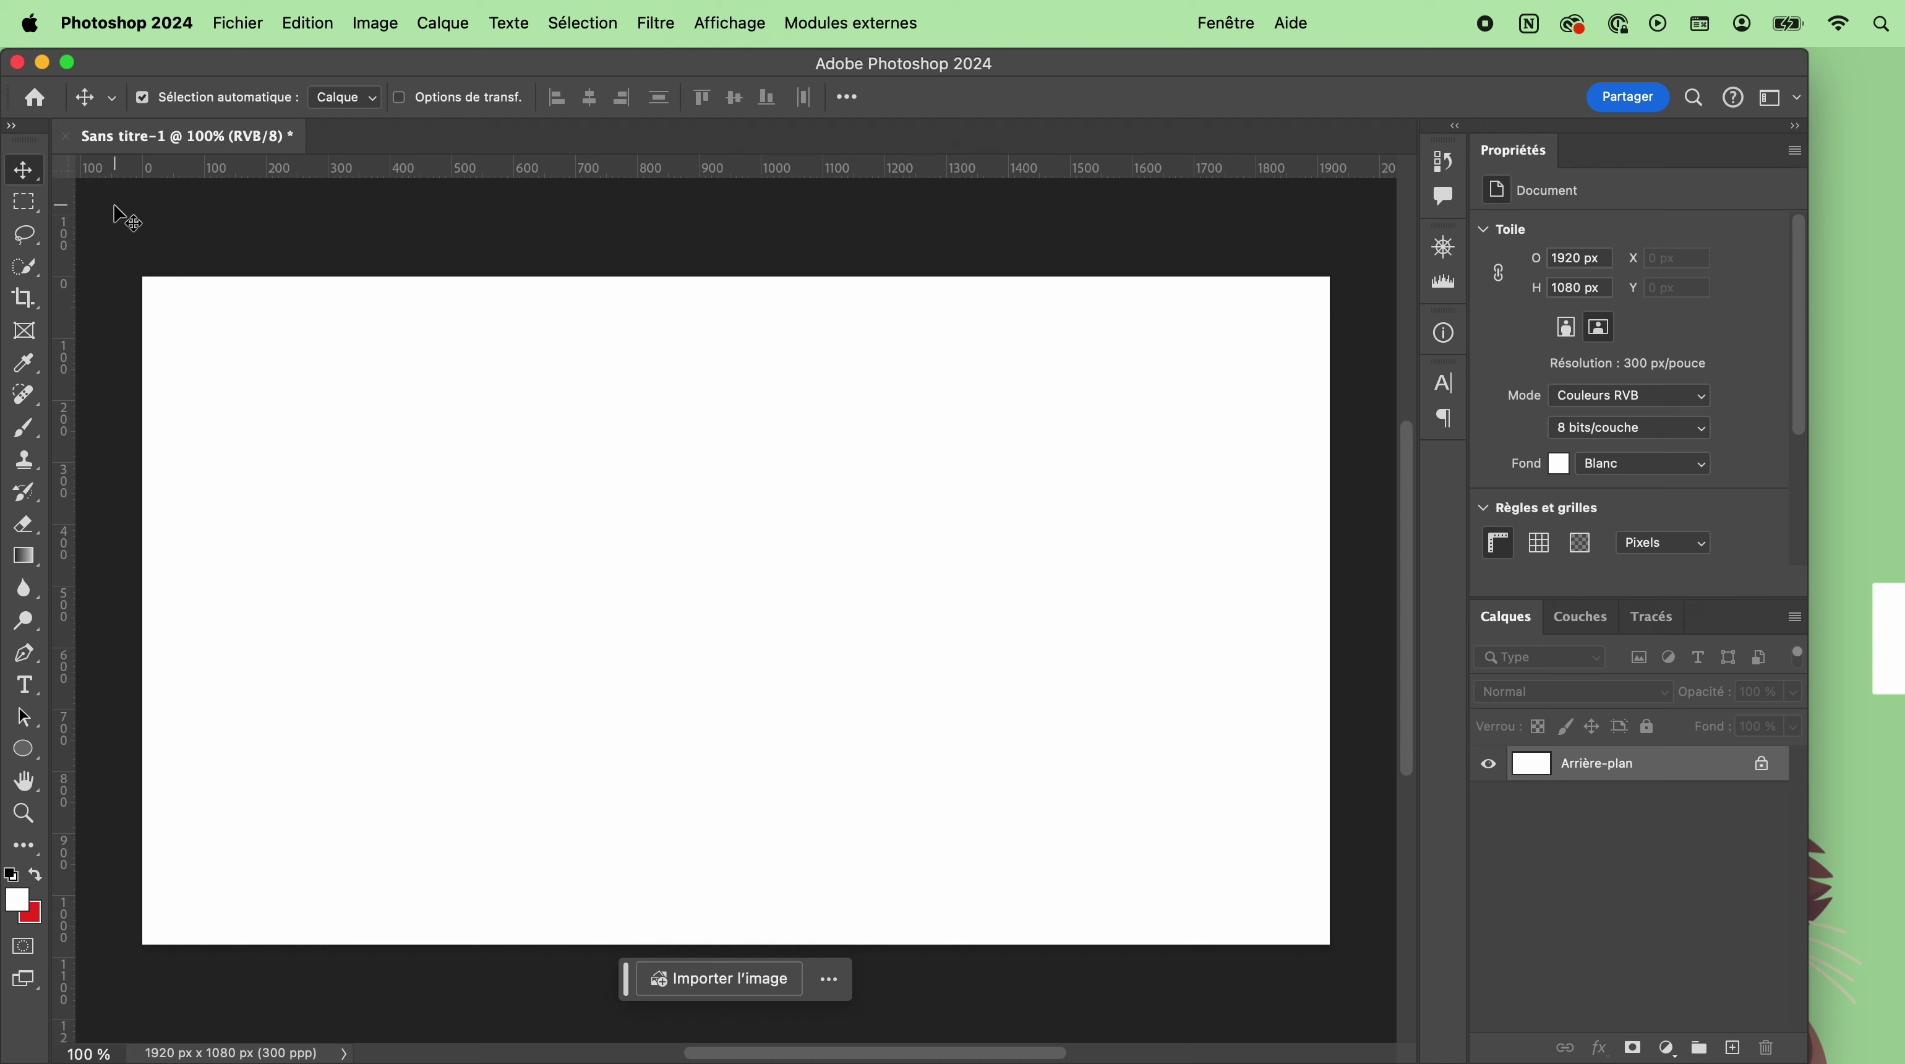
Draw a circle about 771 px in diameter near the middle of the canvas with the Ellipse tool and remove its fill.
{"action": "left_click", "coordinate": [27, 753]}
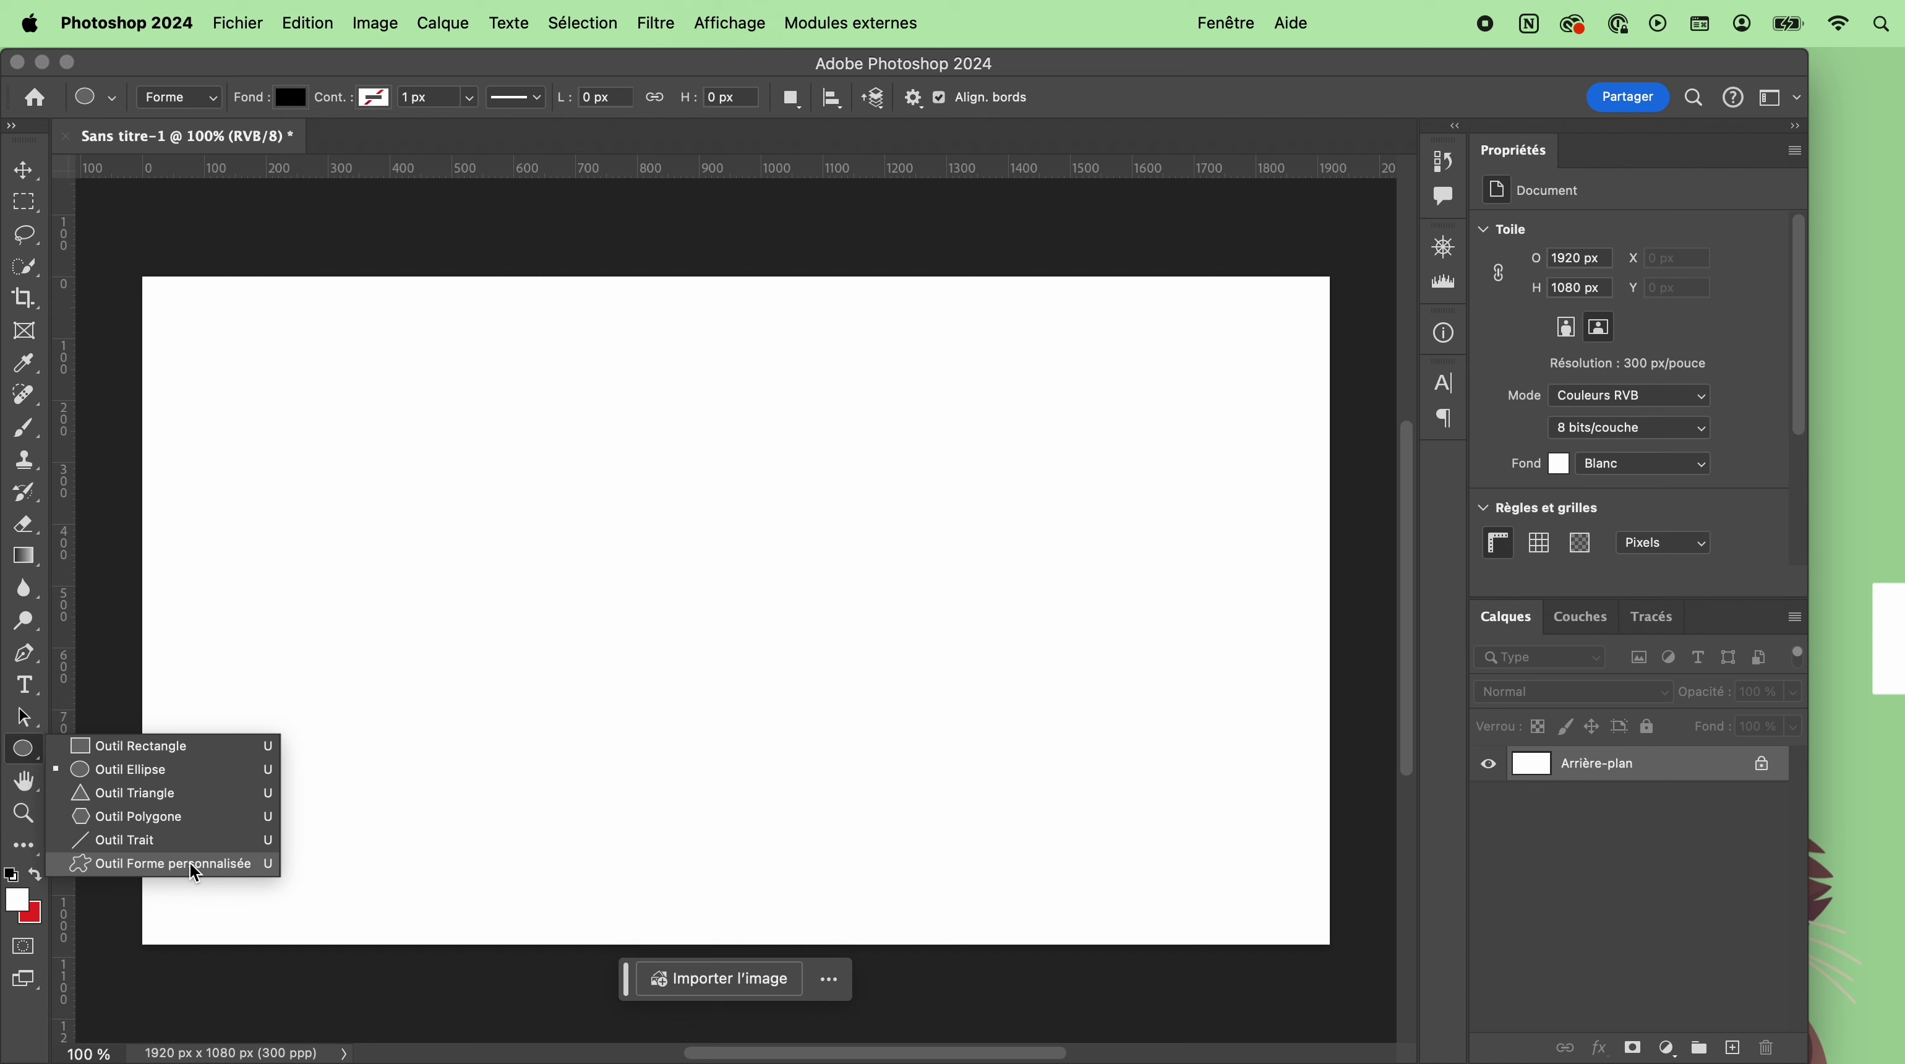
{"action": "left_click", "coordinate": [193, 780]}
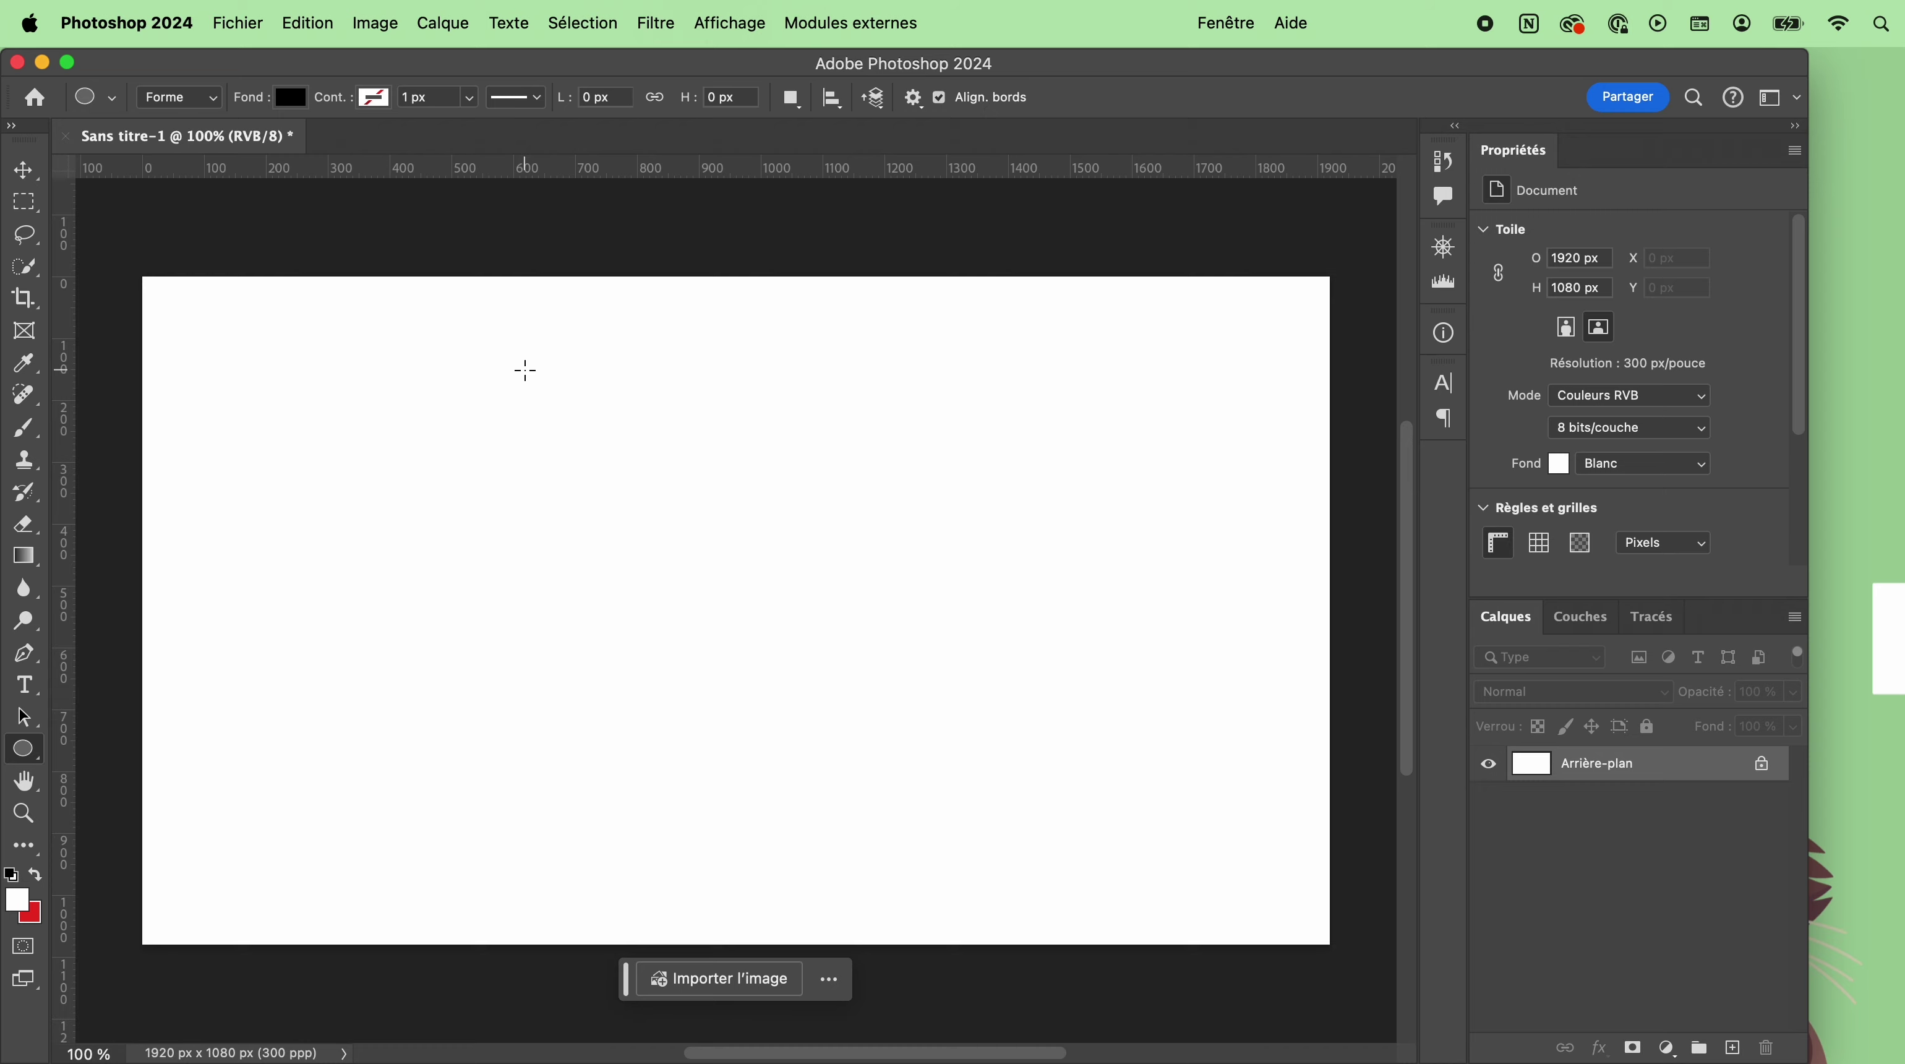
{"action": "left_click_drag", "start_coordinate": [470, 365], "coordinate": [1147, 846]}
{"action": "key", "text": "shift"}
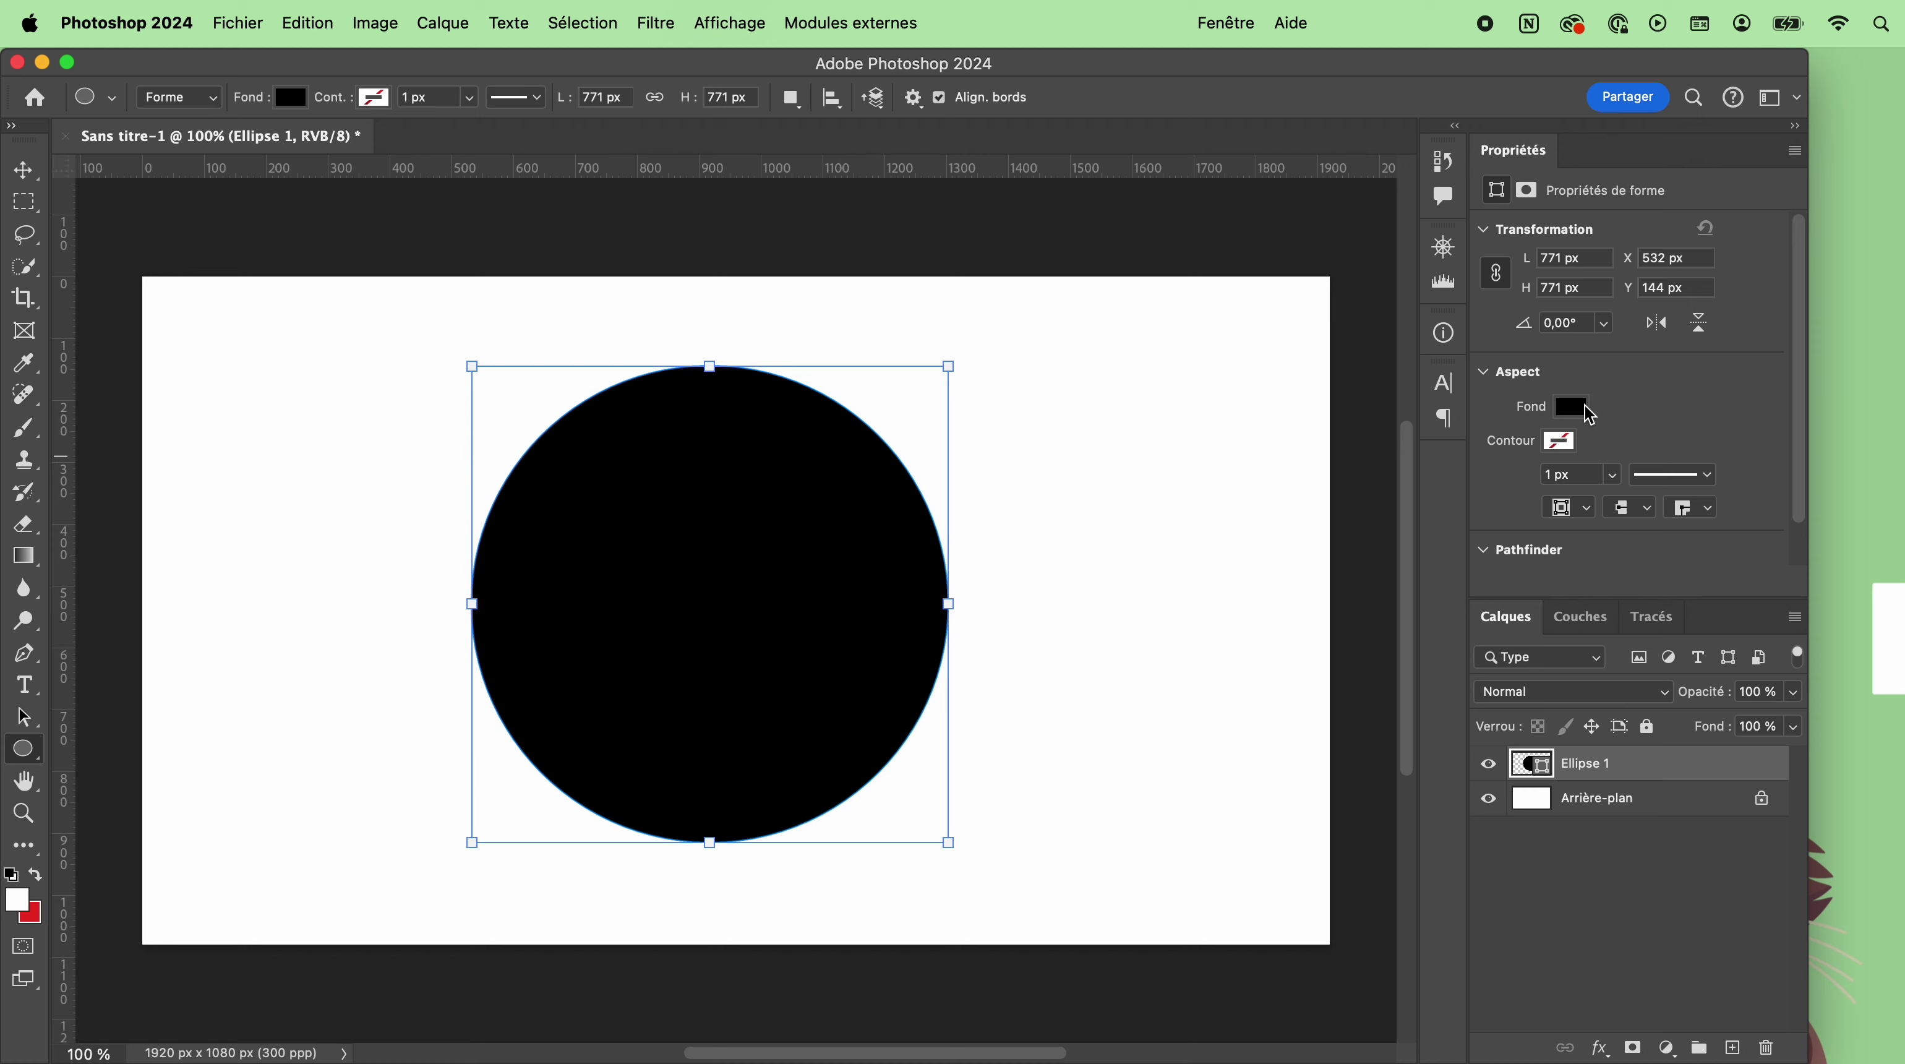
{"action": "left_click", "coordinate": [1584, 409]}
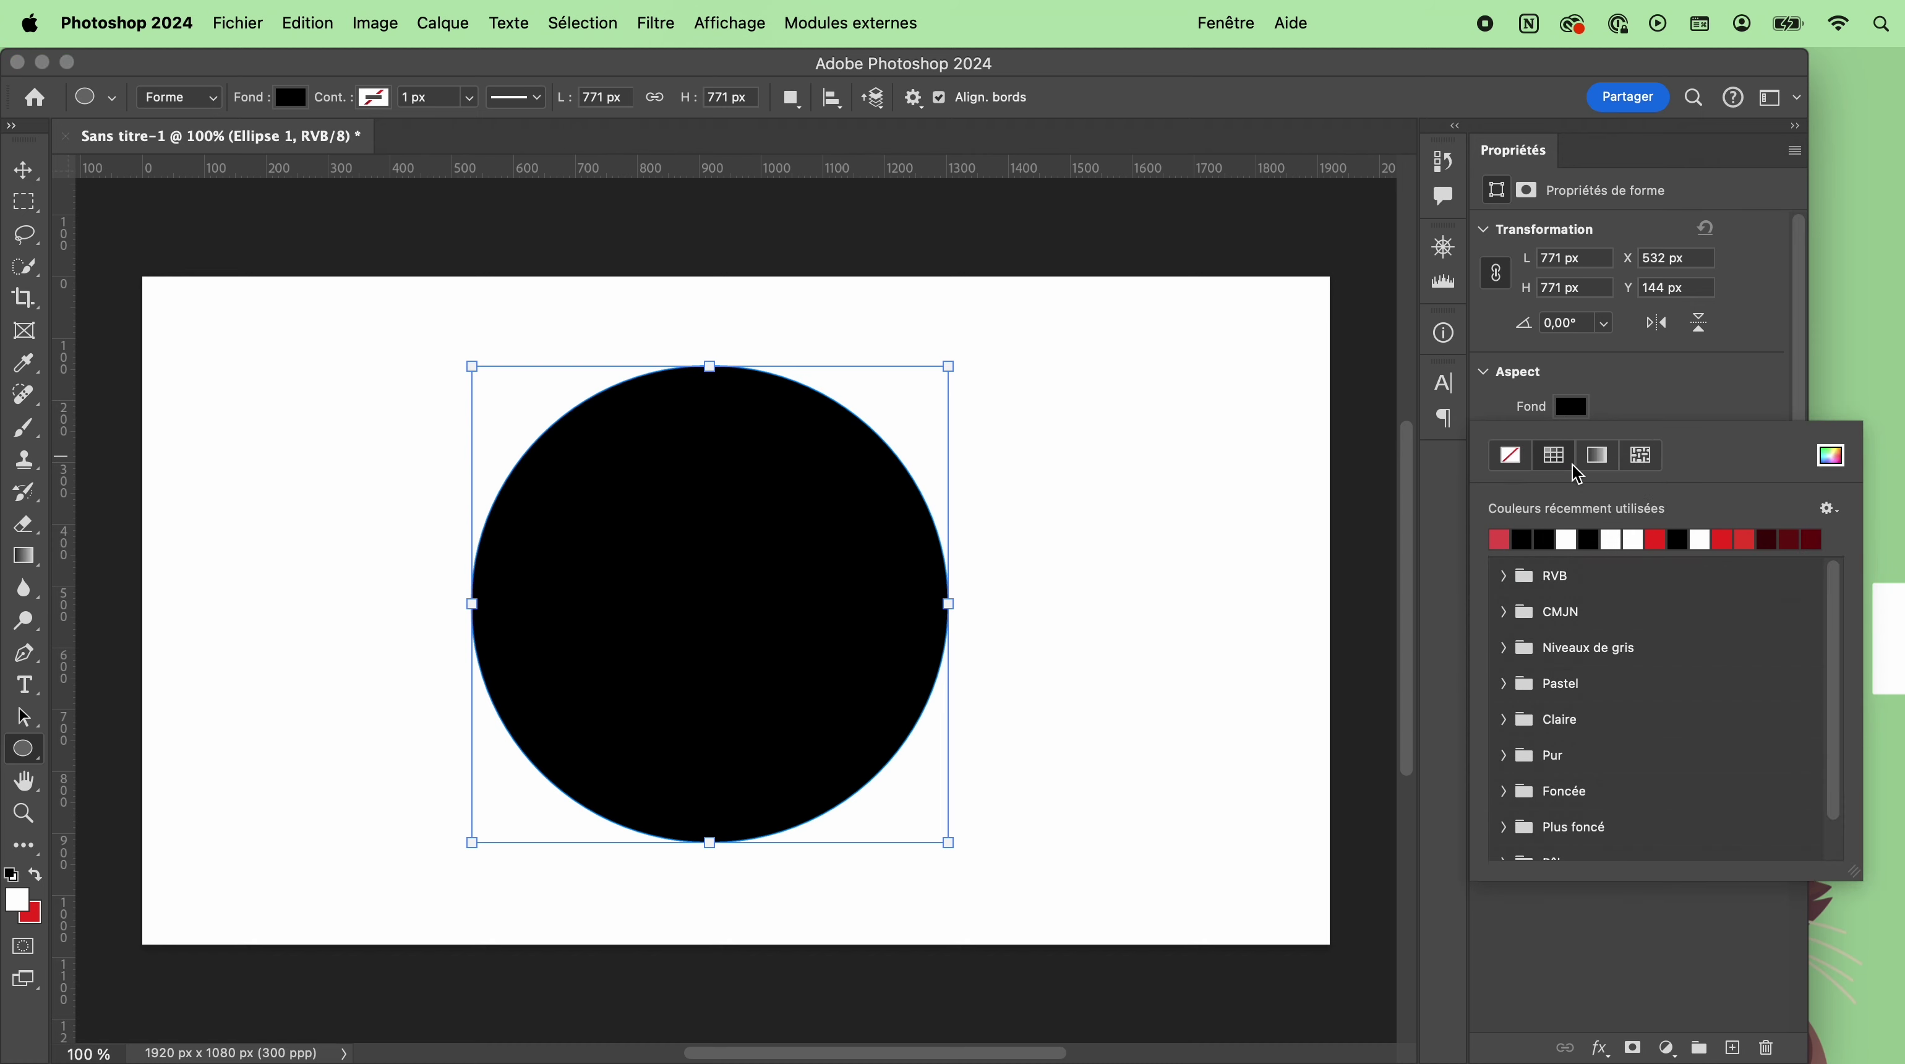
{"action": "left_click", "coordinate": [1515, 458]}
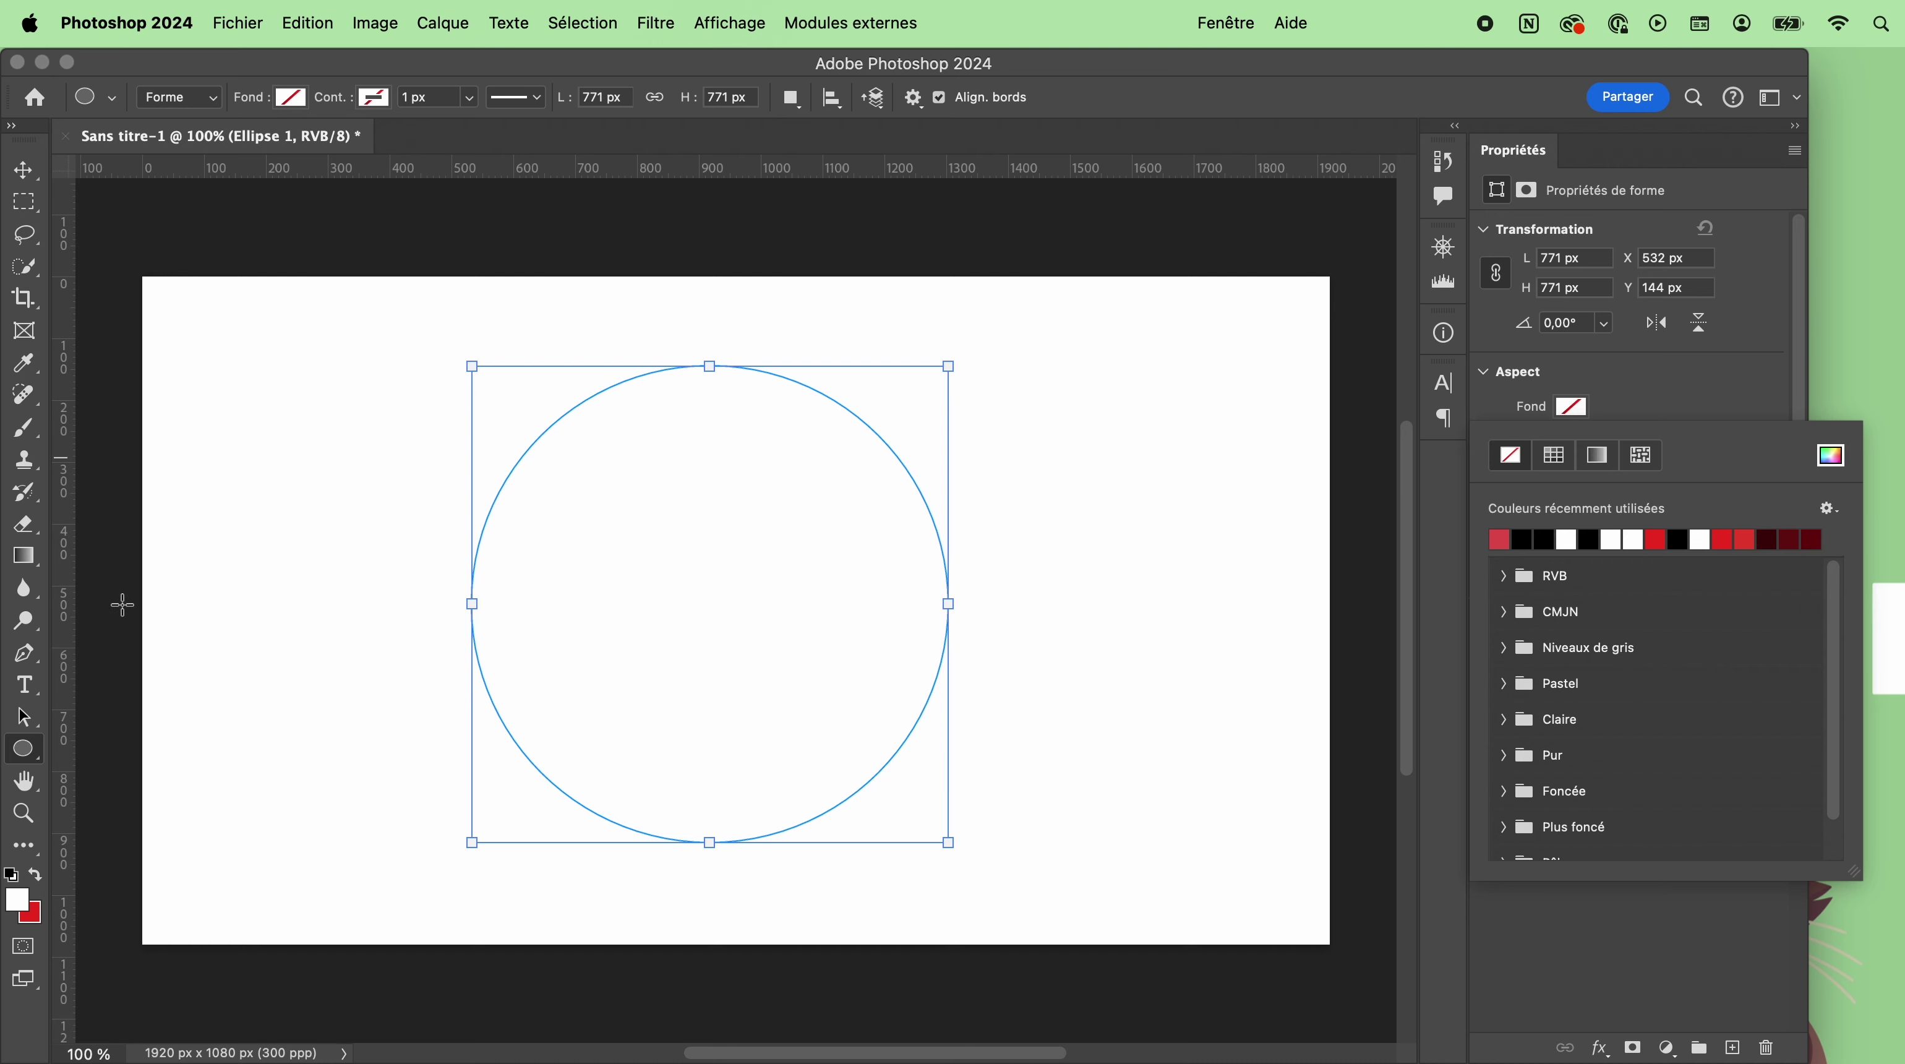
Add the text "Tuto photoshop comment déformer un texte sur Photoshop" along the circle's outline.
{"action": "left_click", "coordinate": [32, 691]}
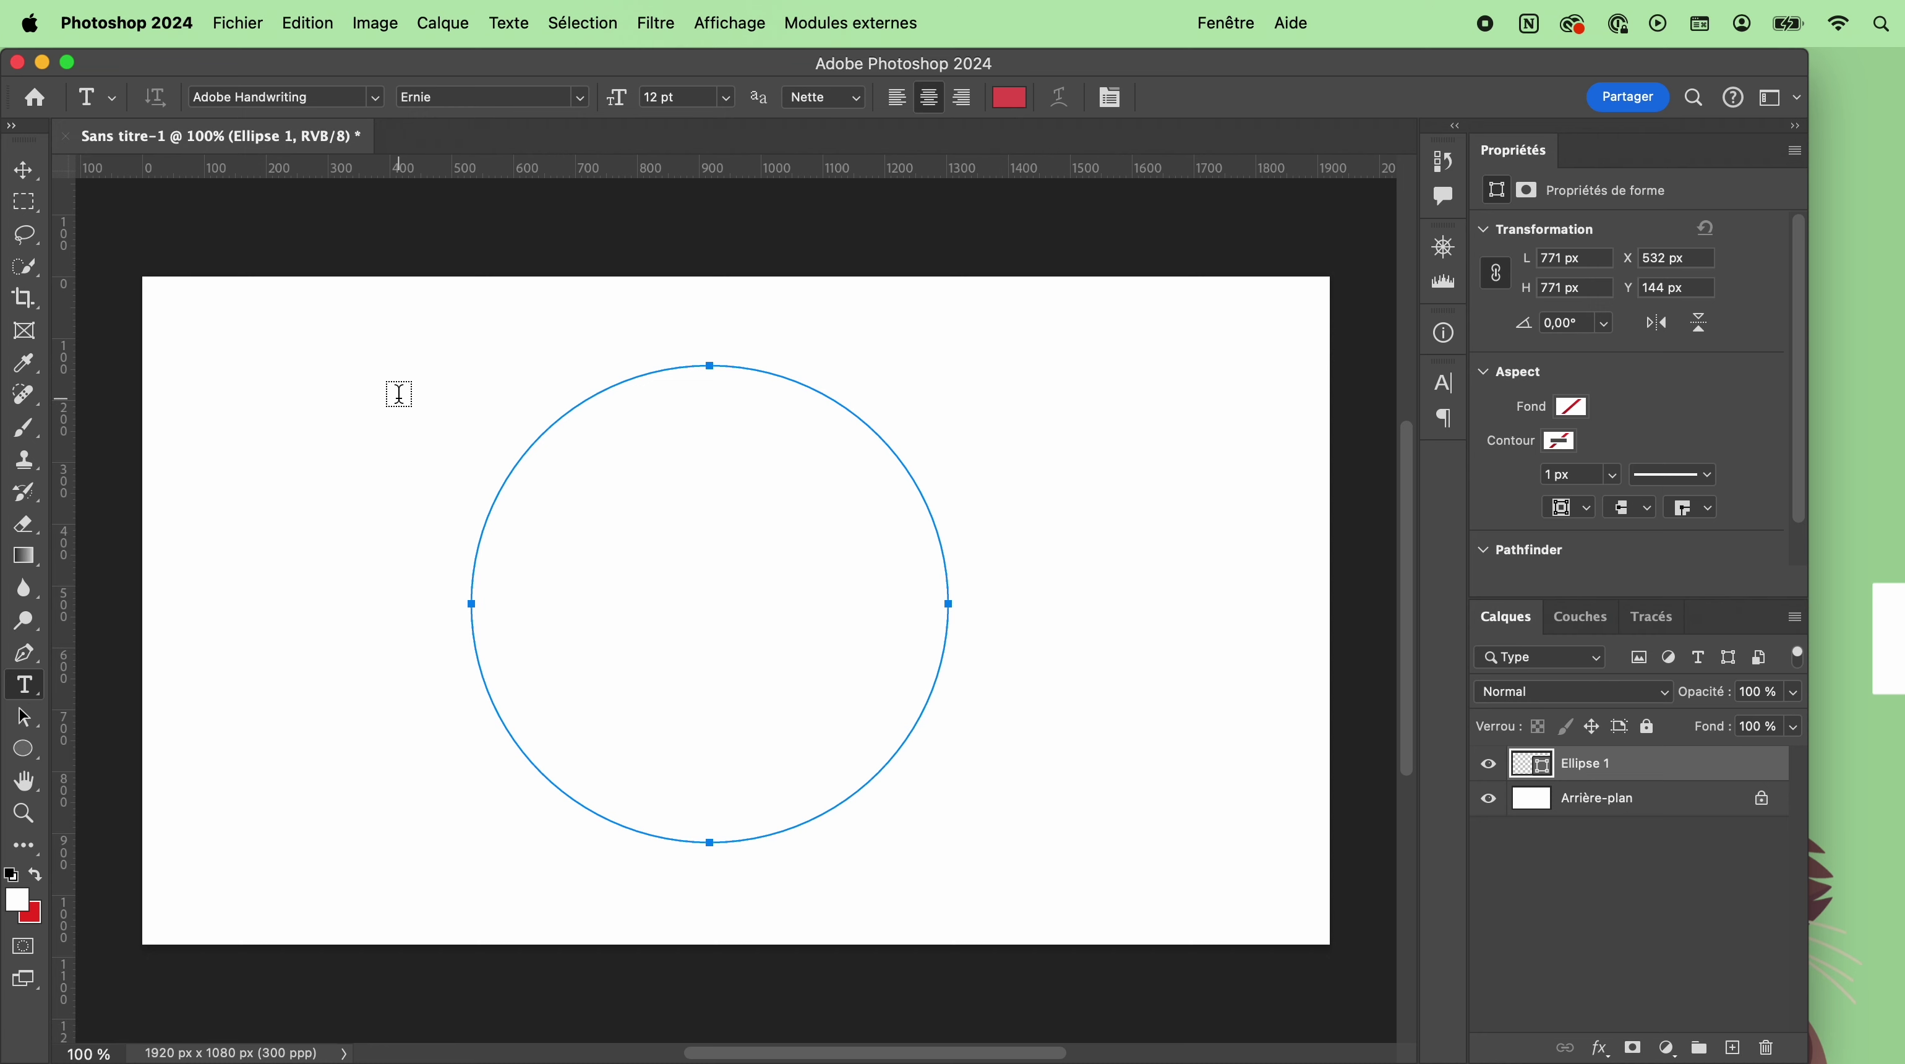
{"action": "left_click", "coordinate": [536, 441]}
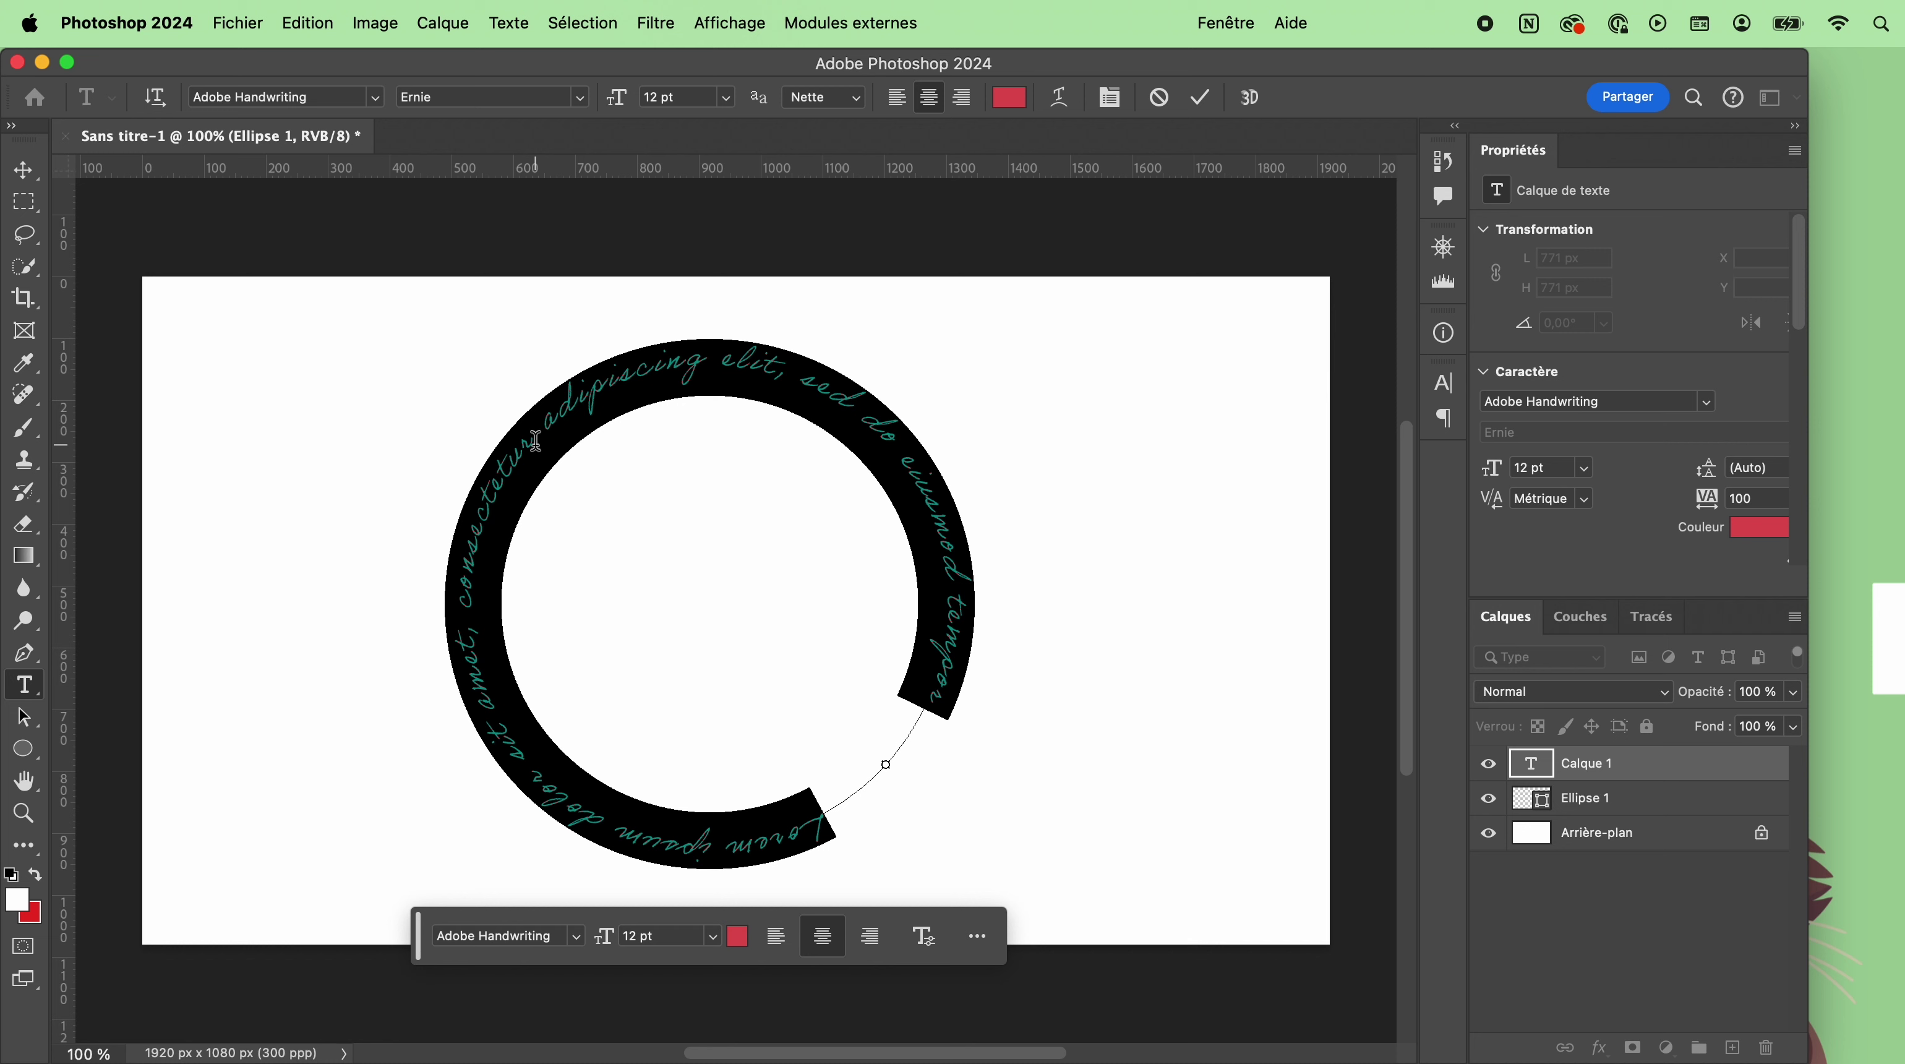
{"action": "left_click", "coordinate": [535, 440]}
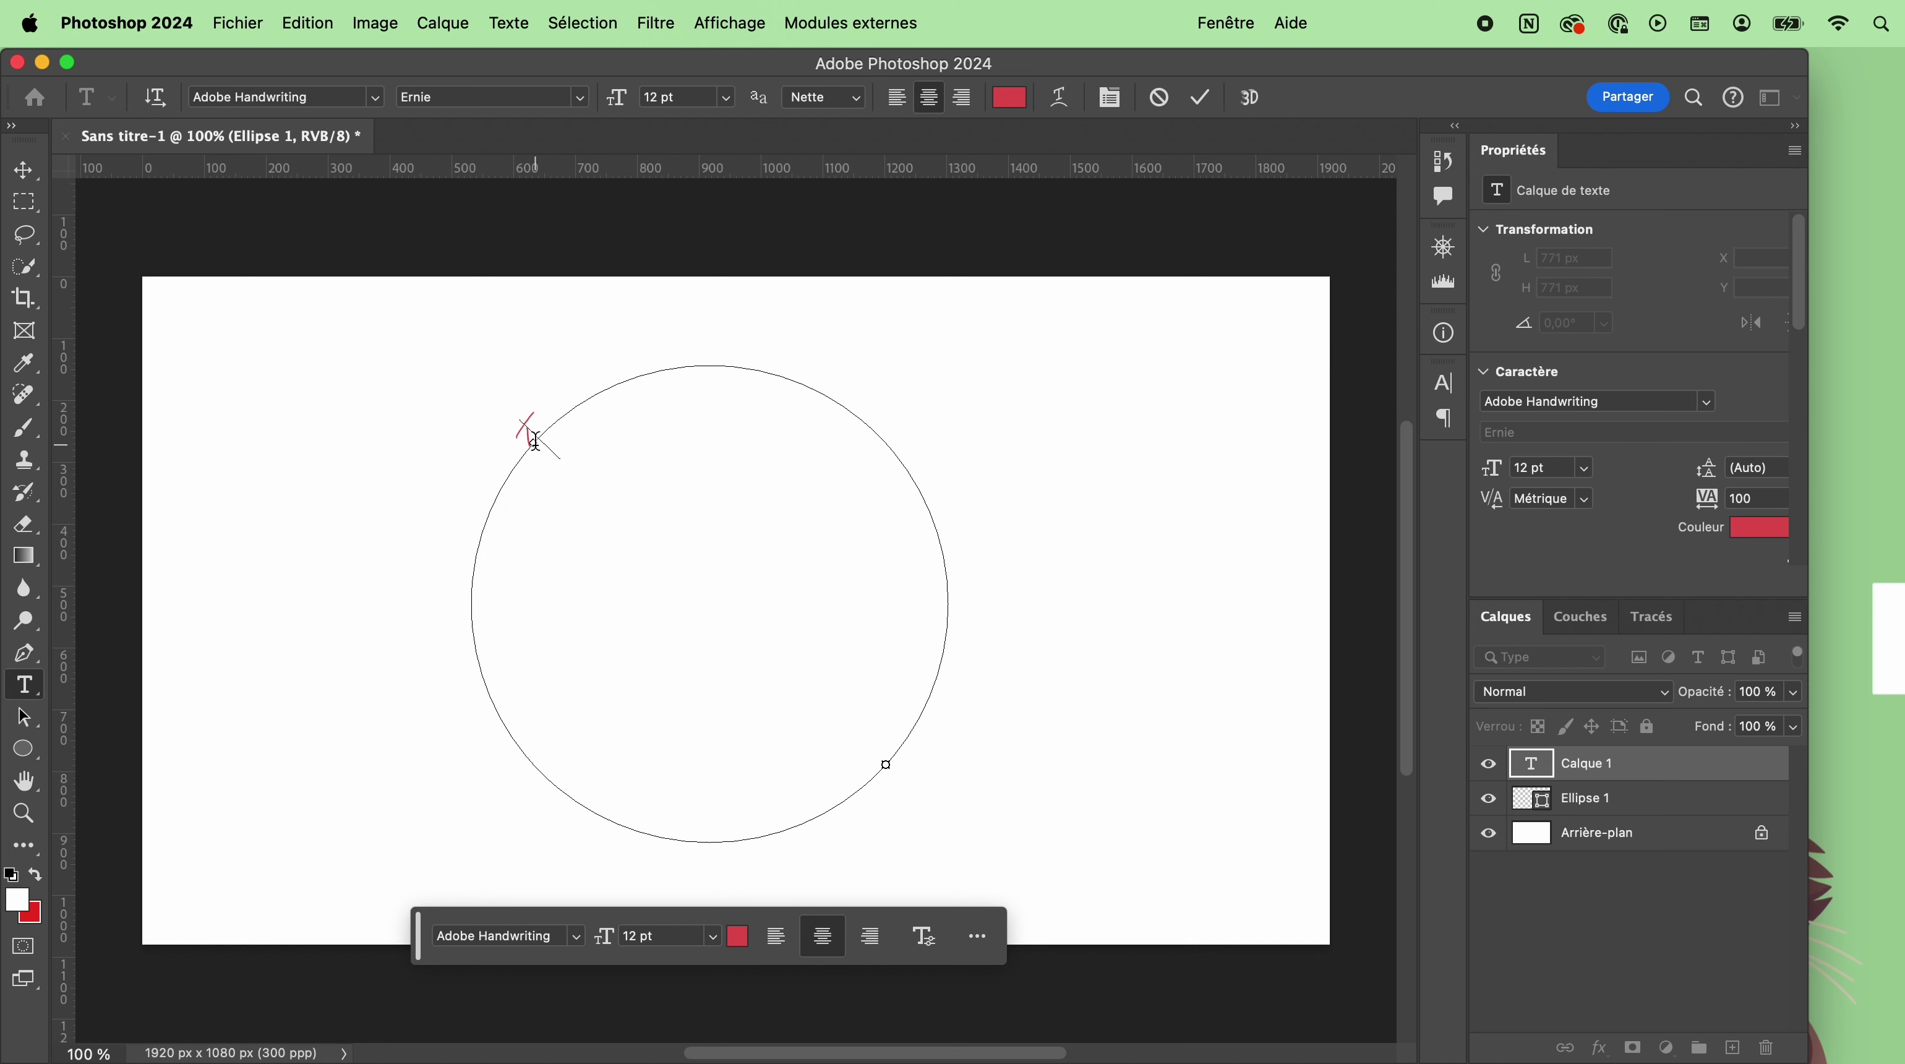
{"action": "type", "text": "Texo"}
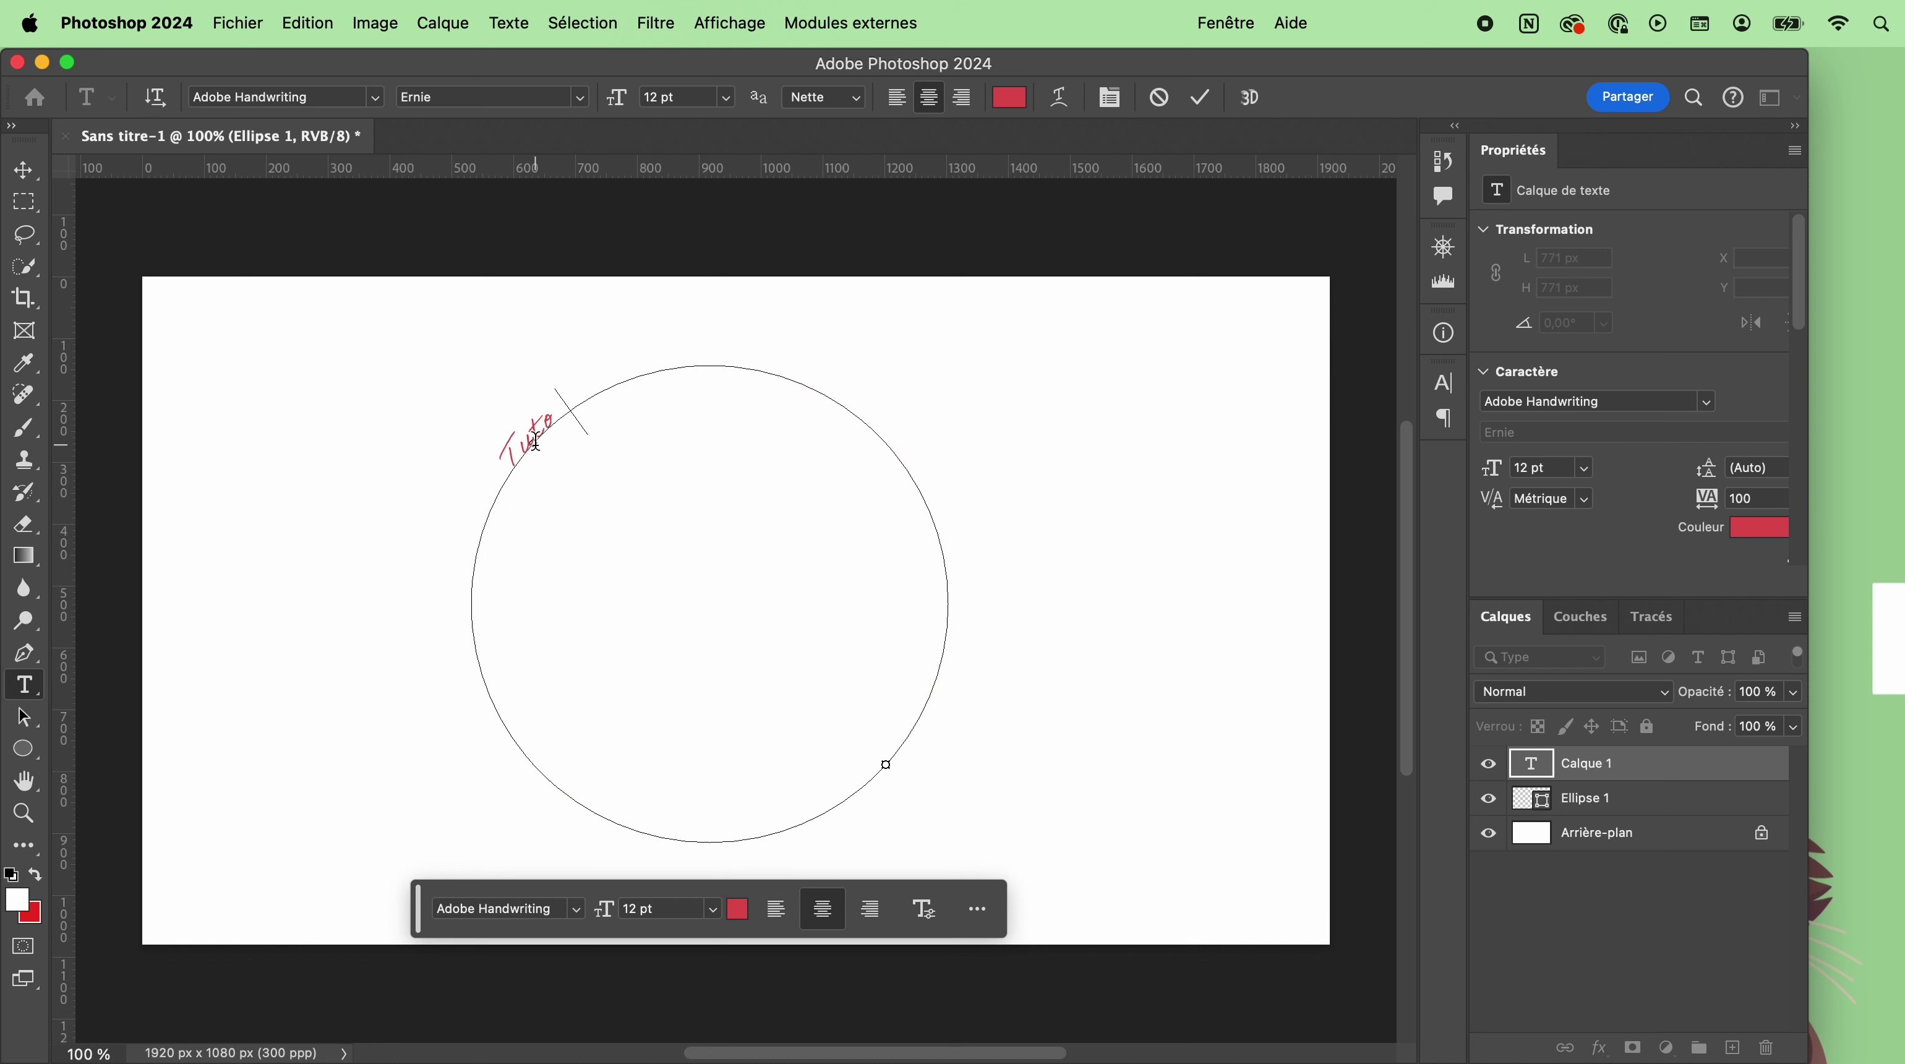
{"action": "type", "text": " photoshop"}
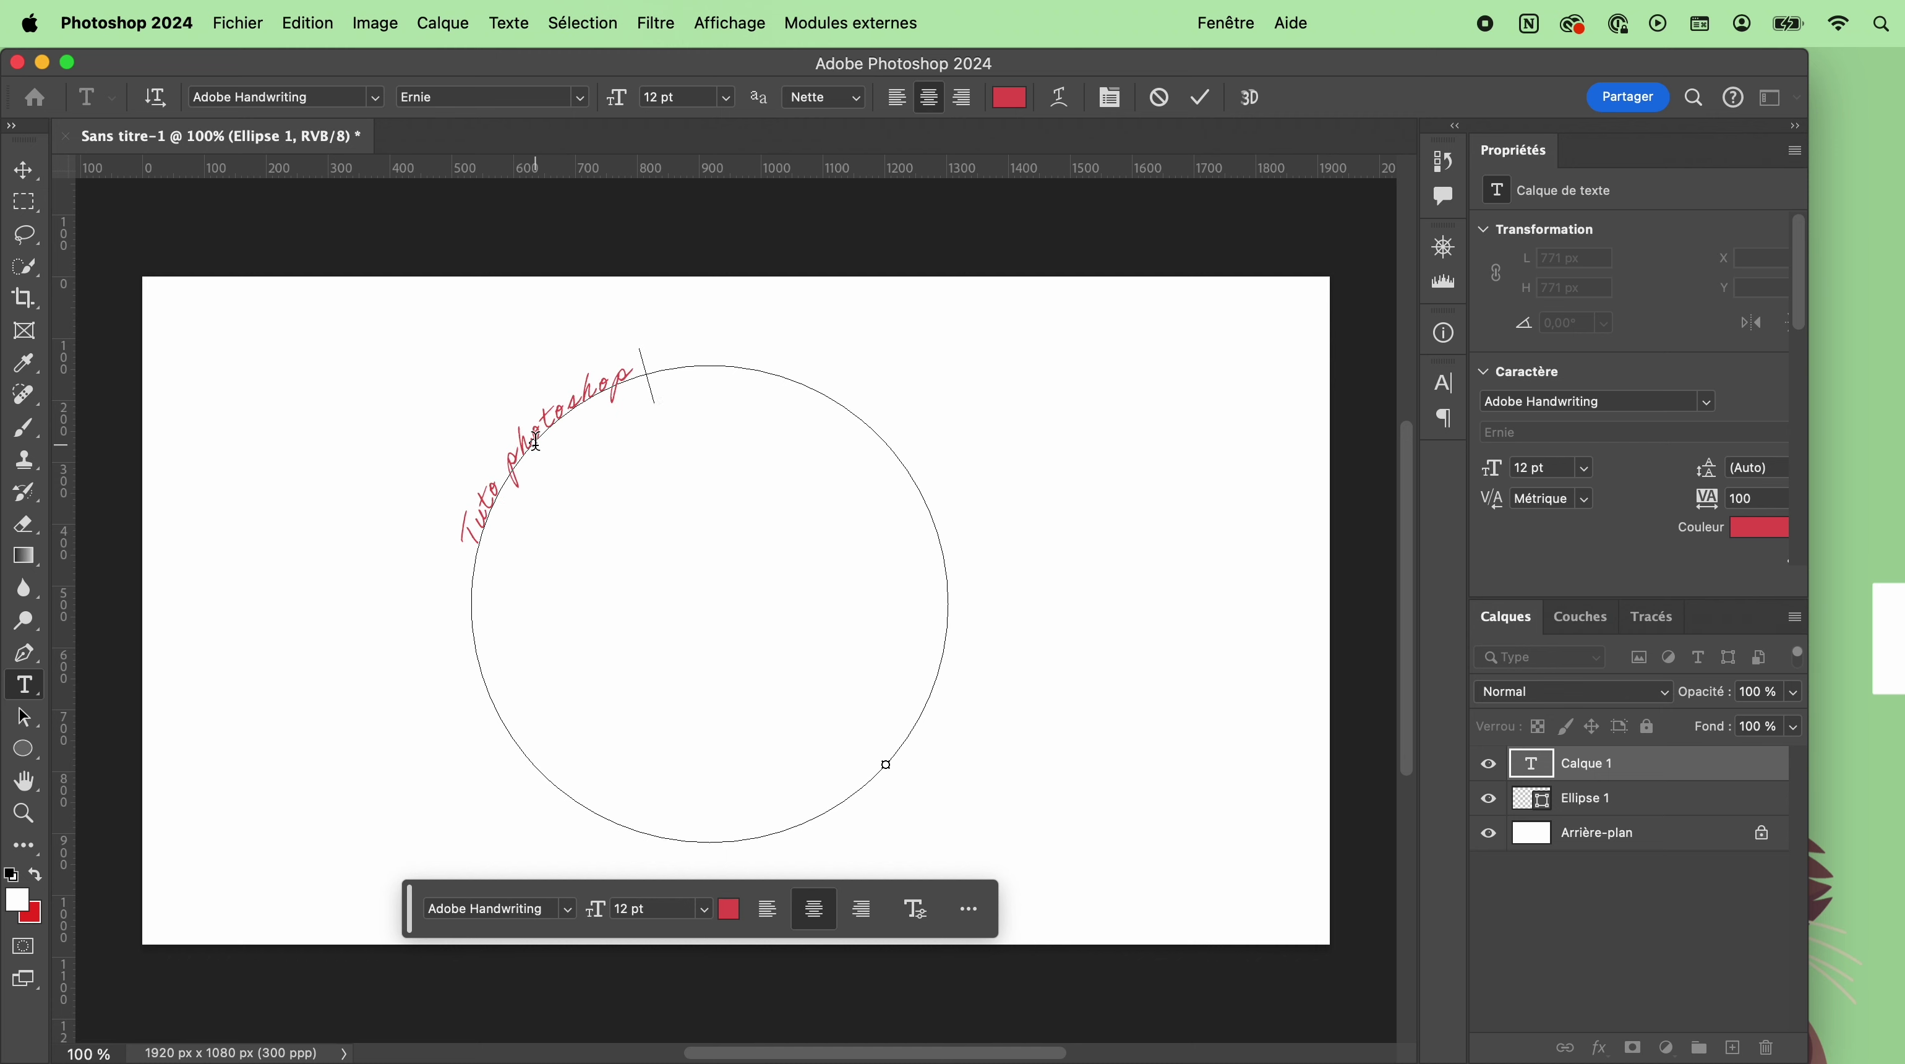
{"action": "type", "text": " comment déform"}
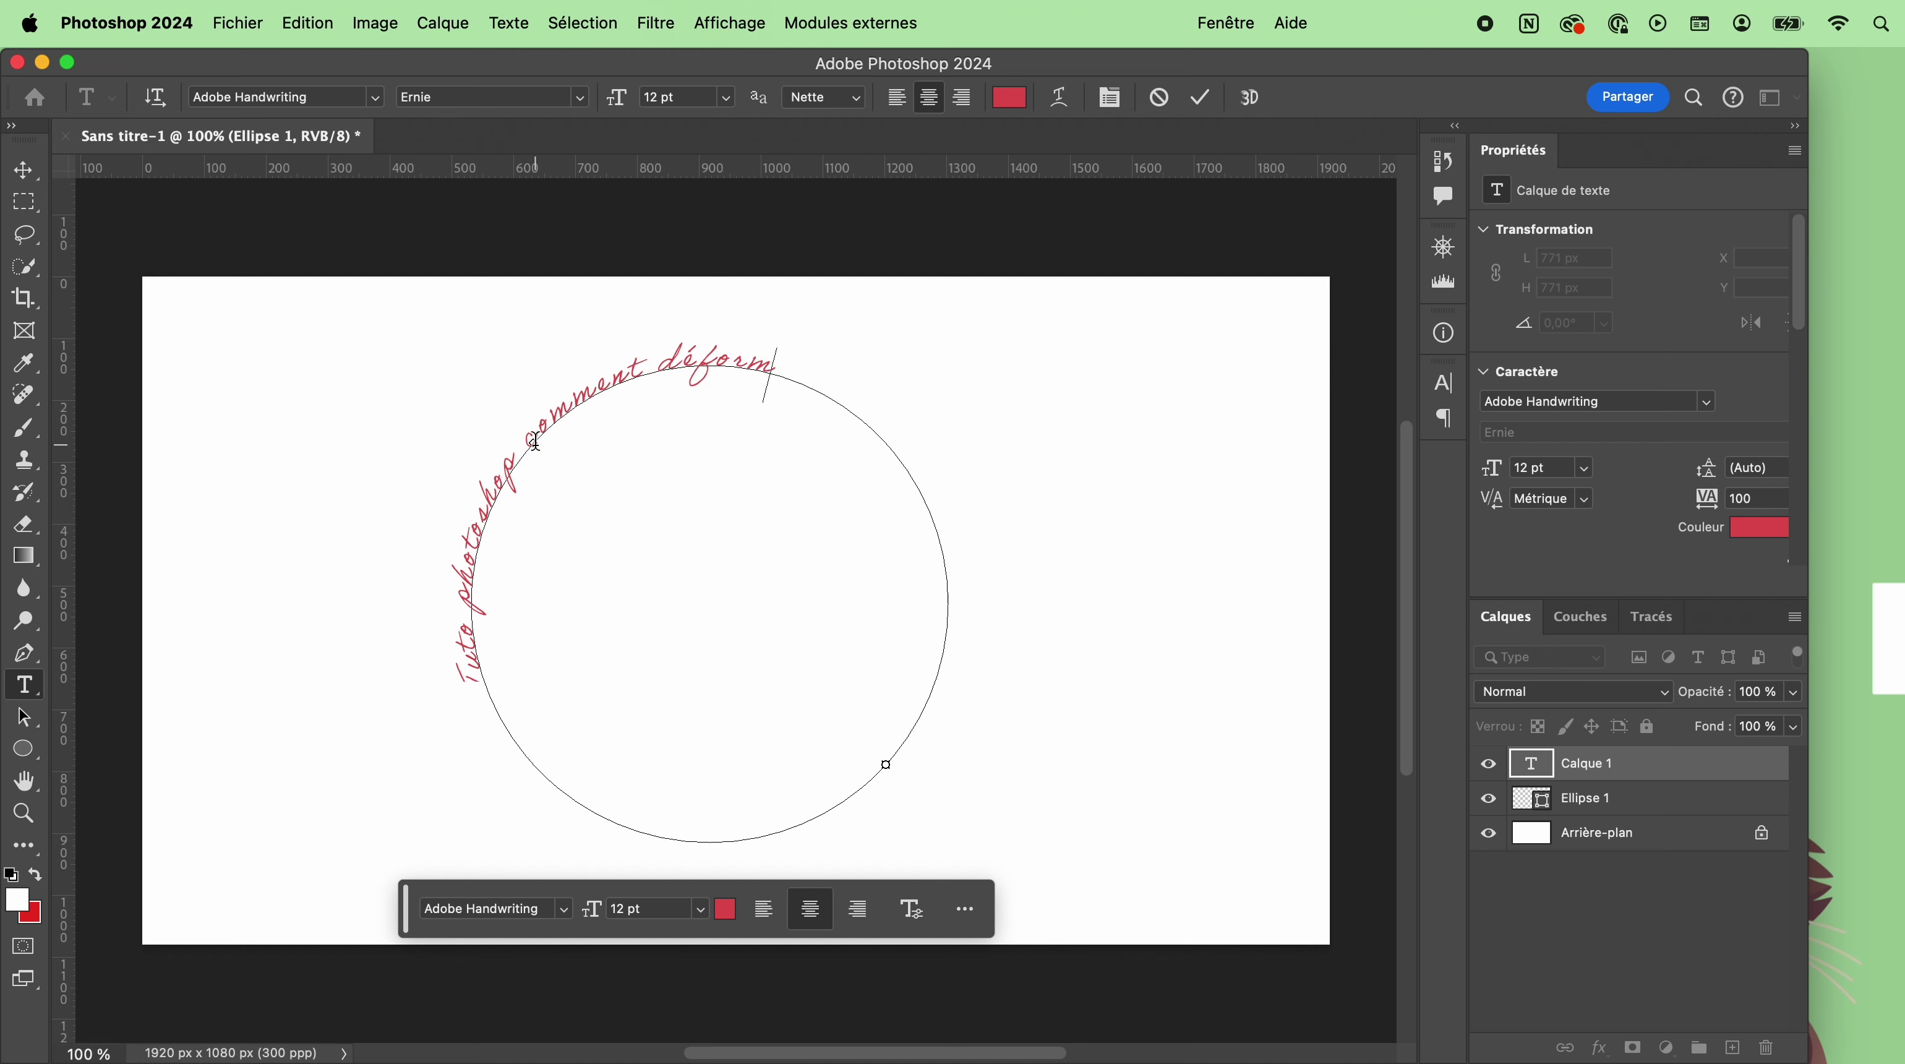
{"action": "type", "text": "er un te"}
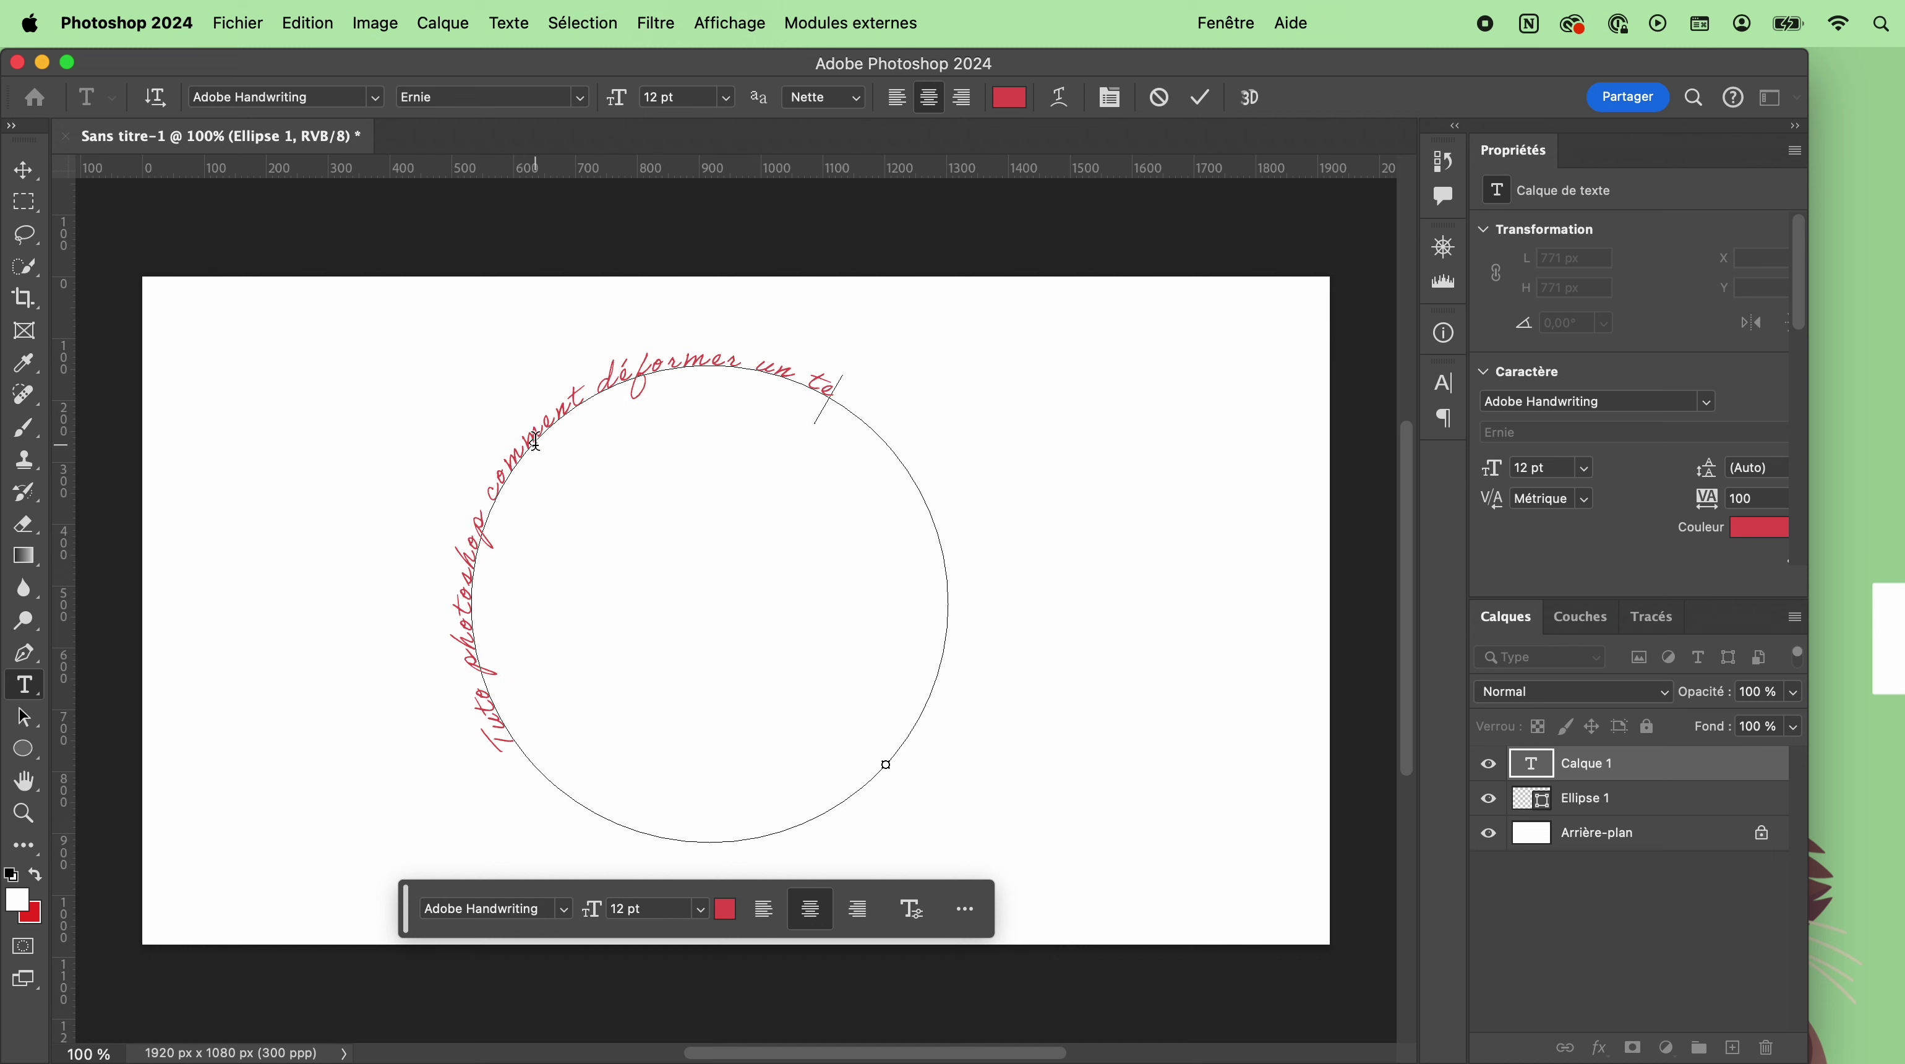
{"action": "type", "text": "xte sur lhotoshop"}
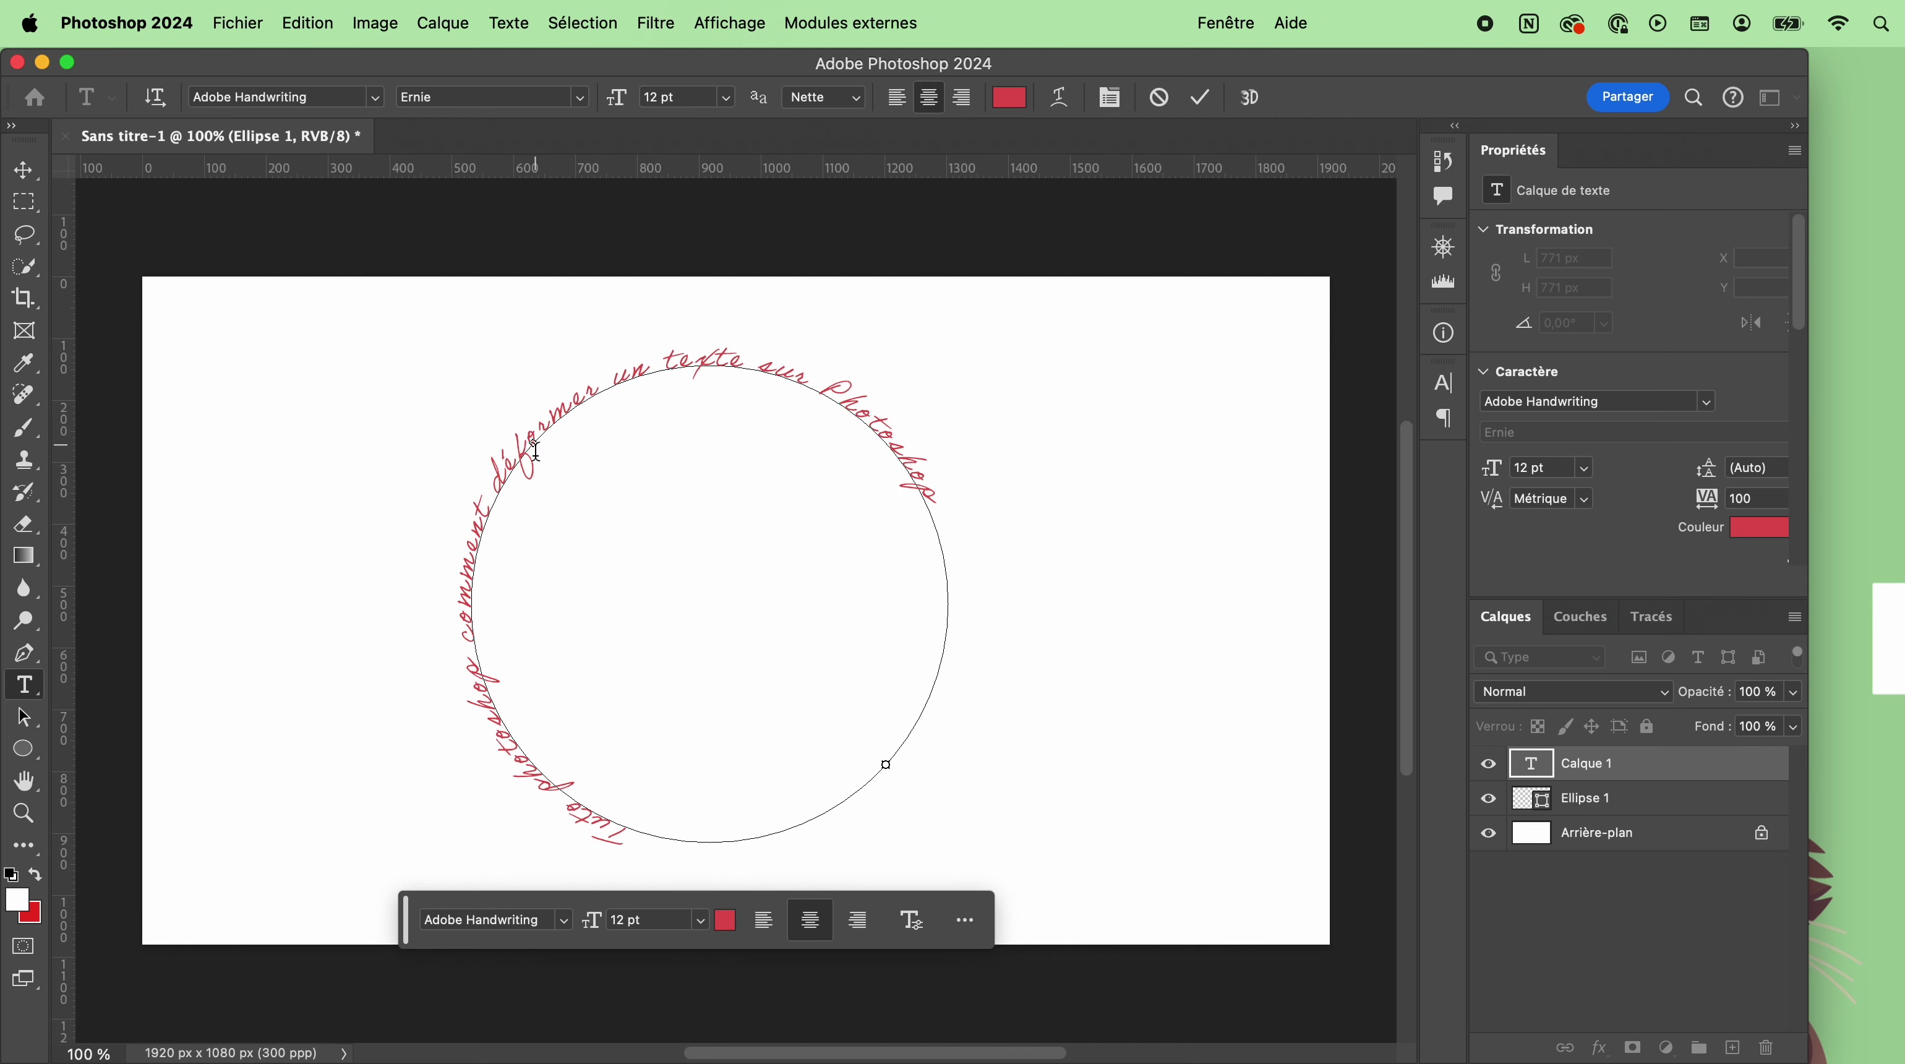
Try to set the circular text's font size to 18 pt without selecting the characters.
{"action": "left_click", "coordinate": [702, 921]}
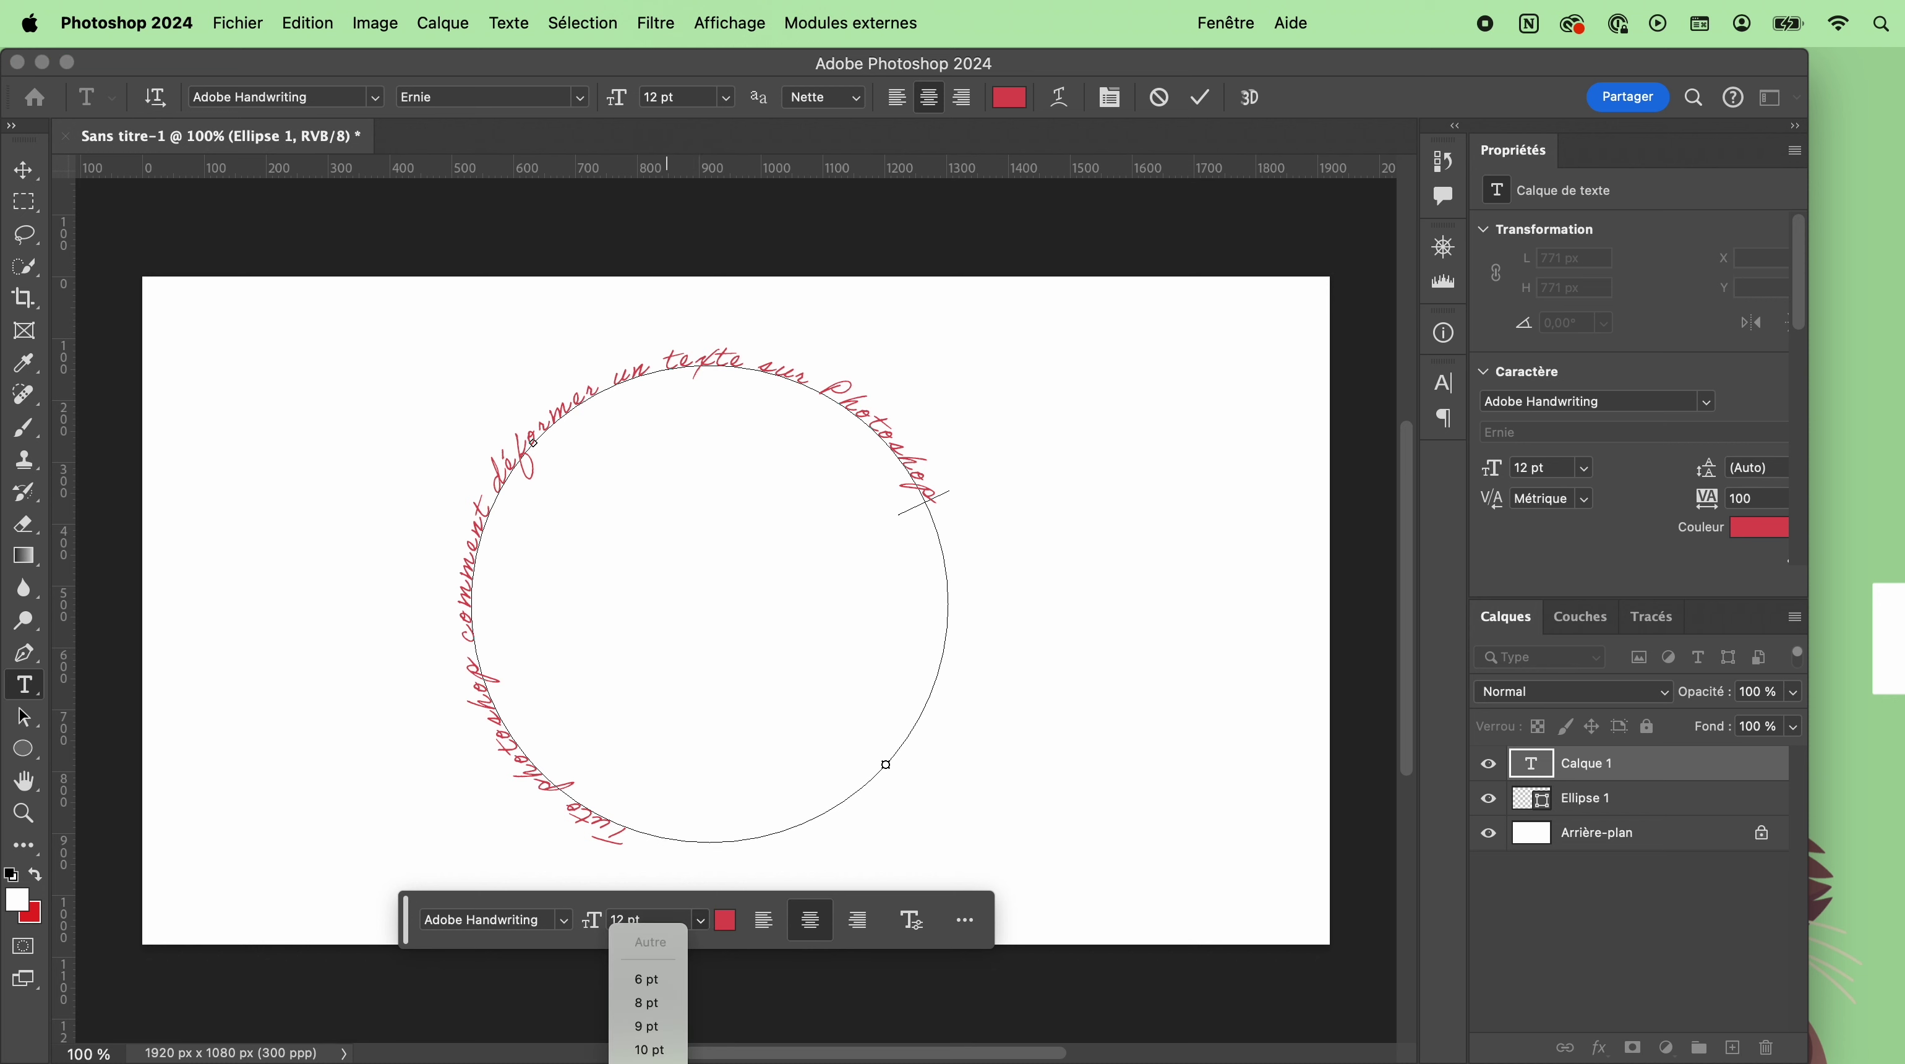
{"action": "type", "text": "18"}
{"action": "key", "text": "Return"}
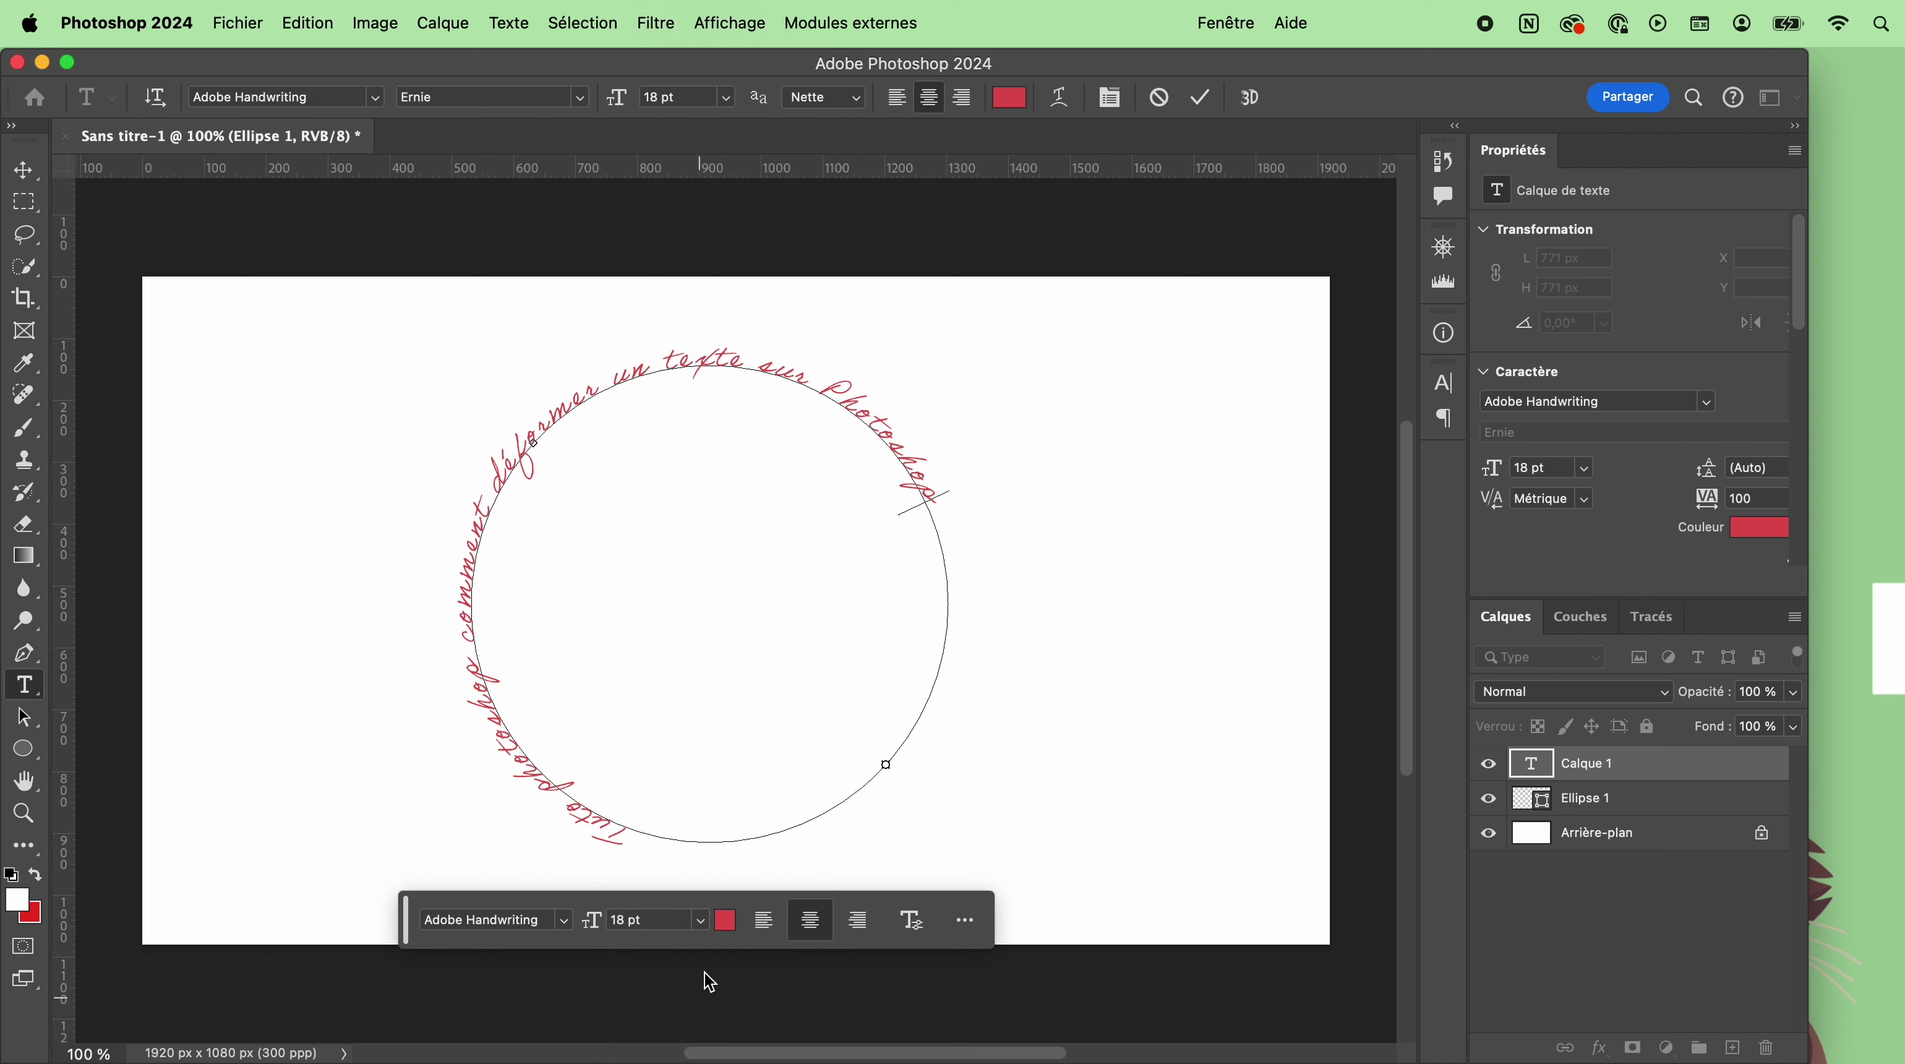
Select all of the text along the circle and set its font size to 18 pt.
{"action": "left_click_drag", "start_coordinate": [941, 506], "coordinate": [653, 864]}
{"action": "left_click", "coordinate": [701, 924]}
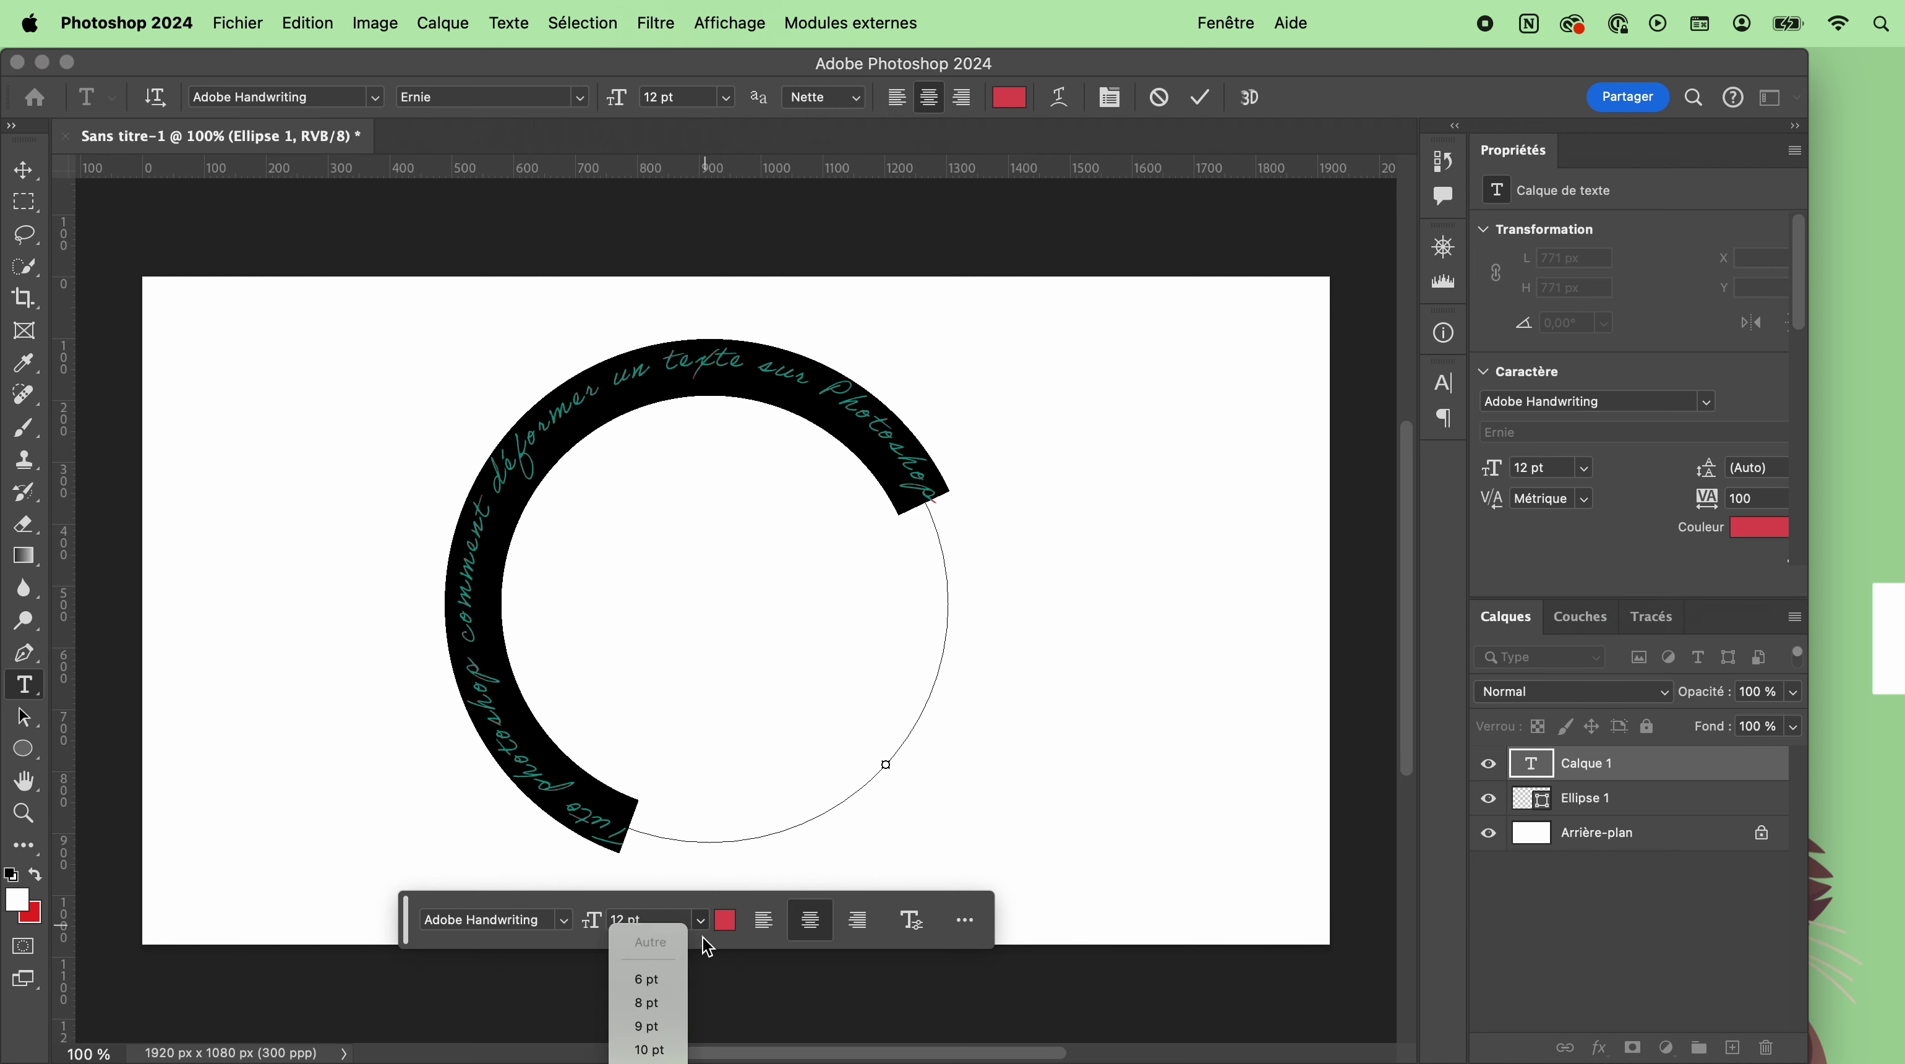
{"action": "left_click", "coordinate": [649, 1063]}
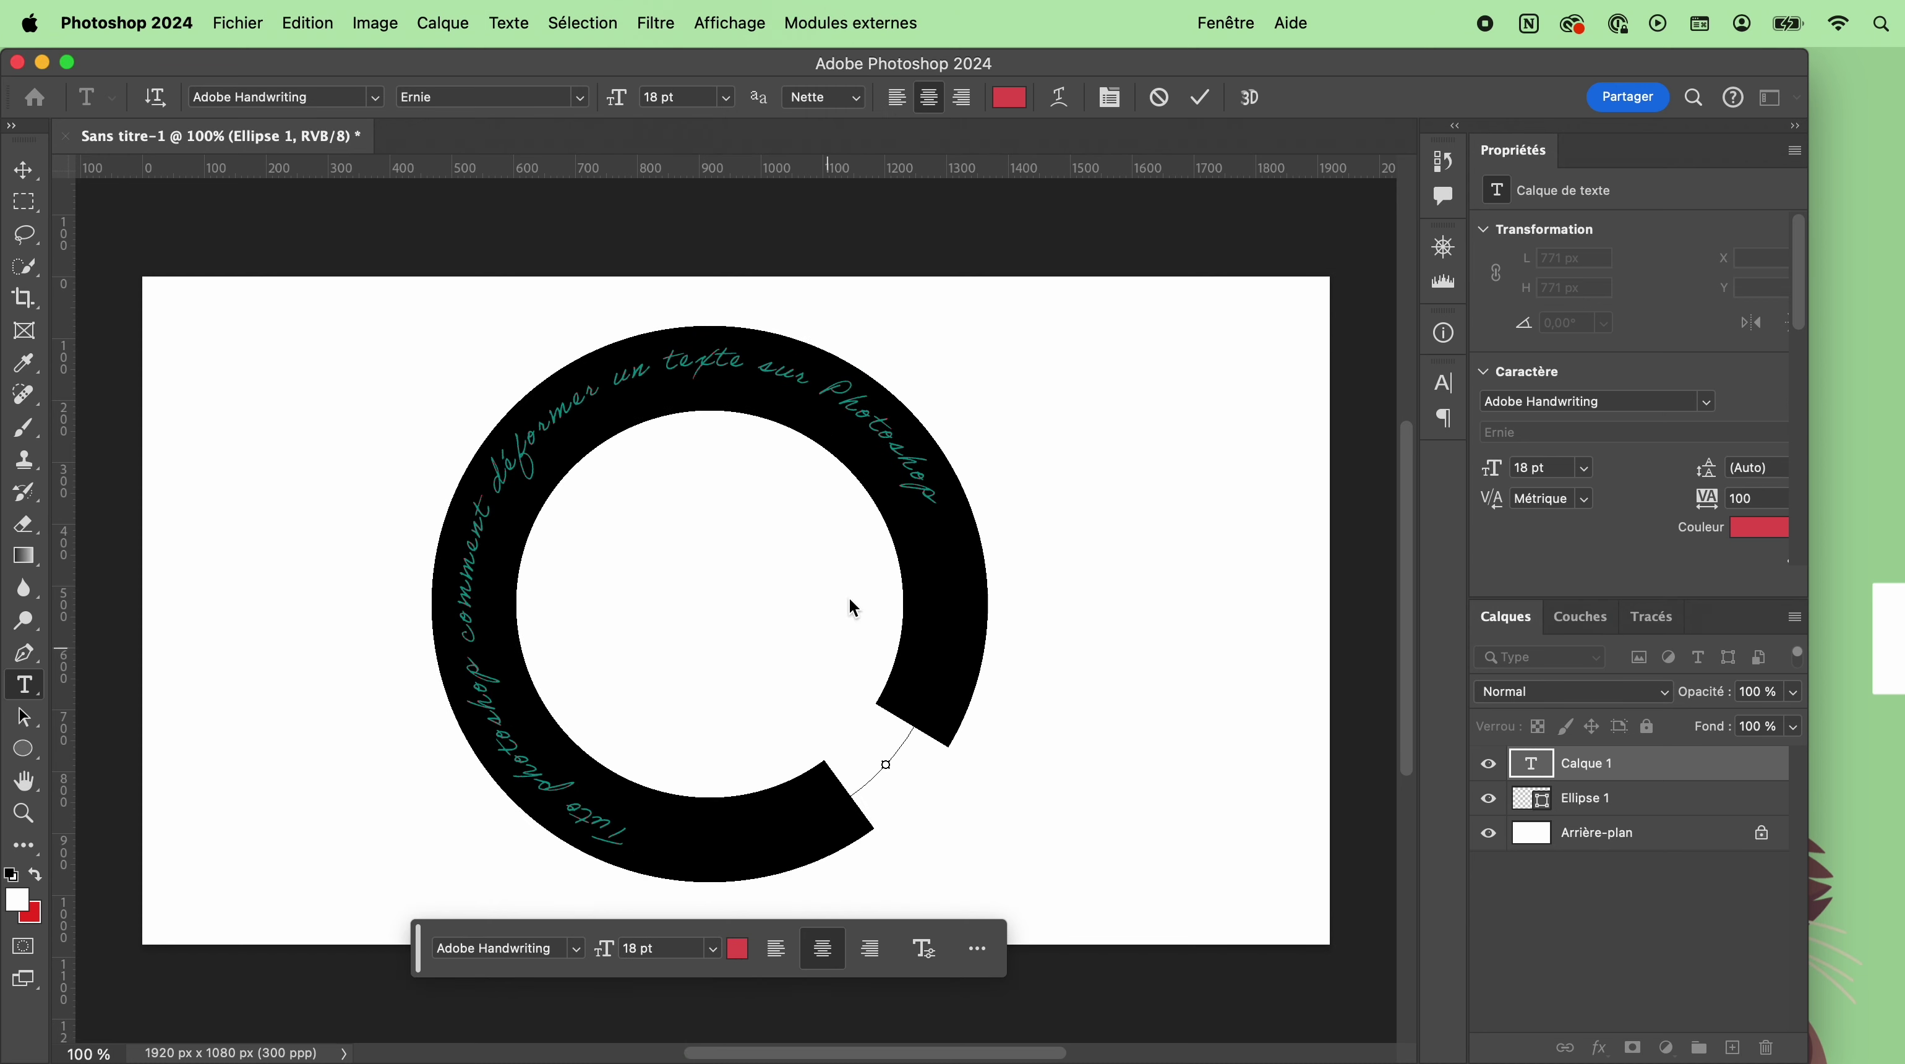
{"action": "left_click", "coordinate": [937, 510]}
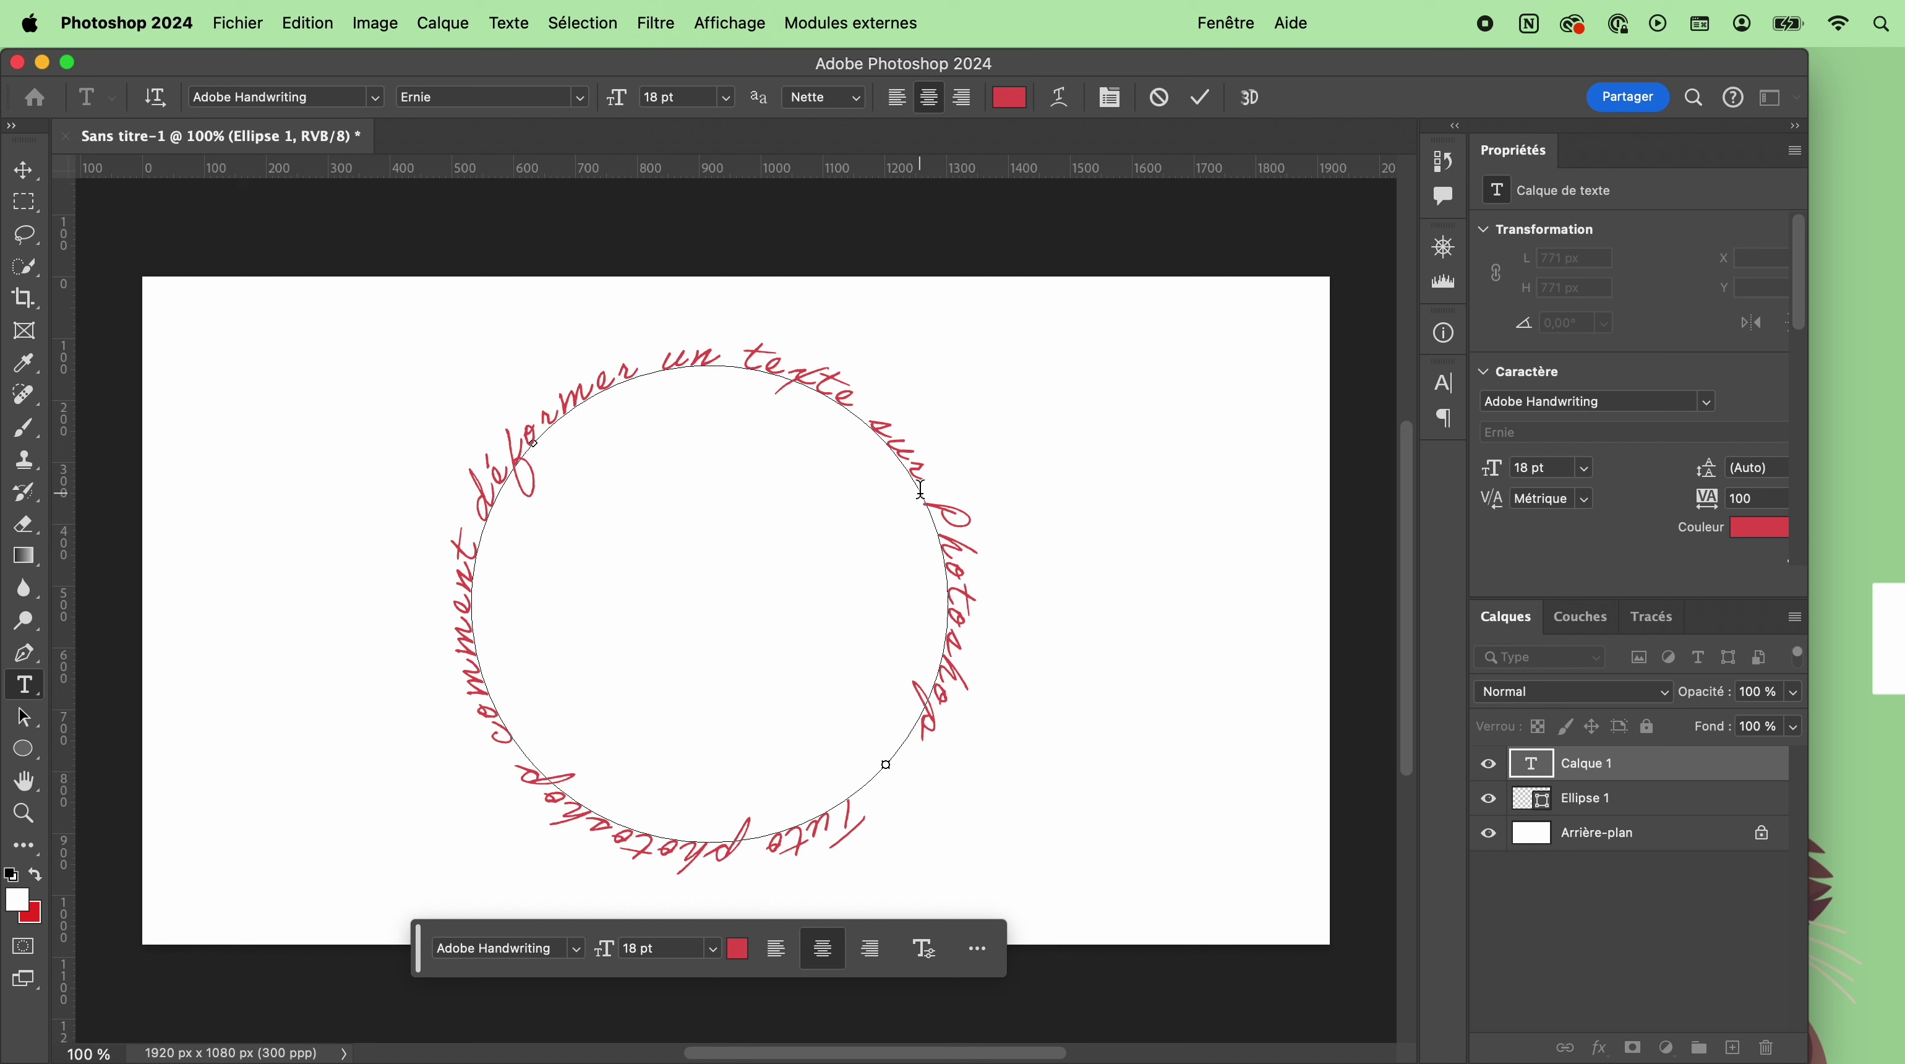
Slide the text along the circle with Path Selection so it starts at the upper left, and extend its end around to the lower left.
{"action": "left_click", "coordinate": [26, 726]}
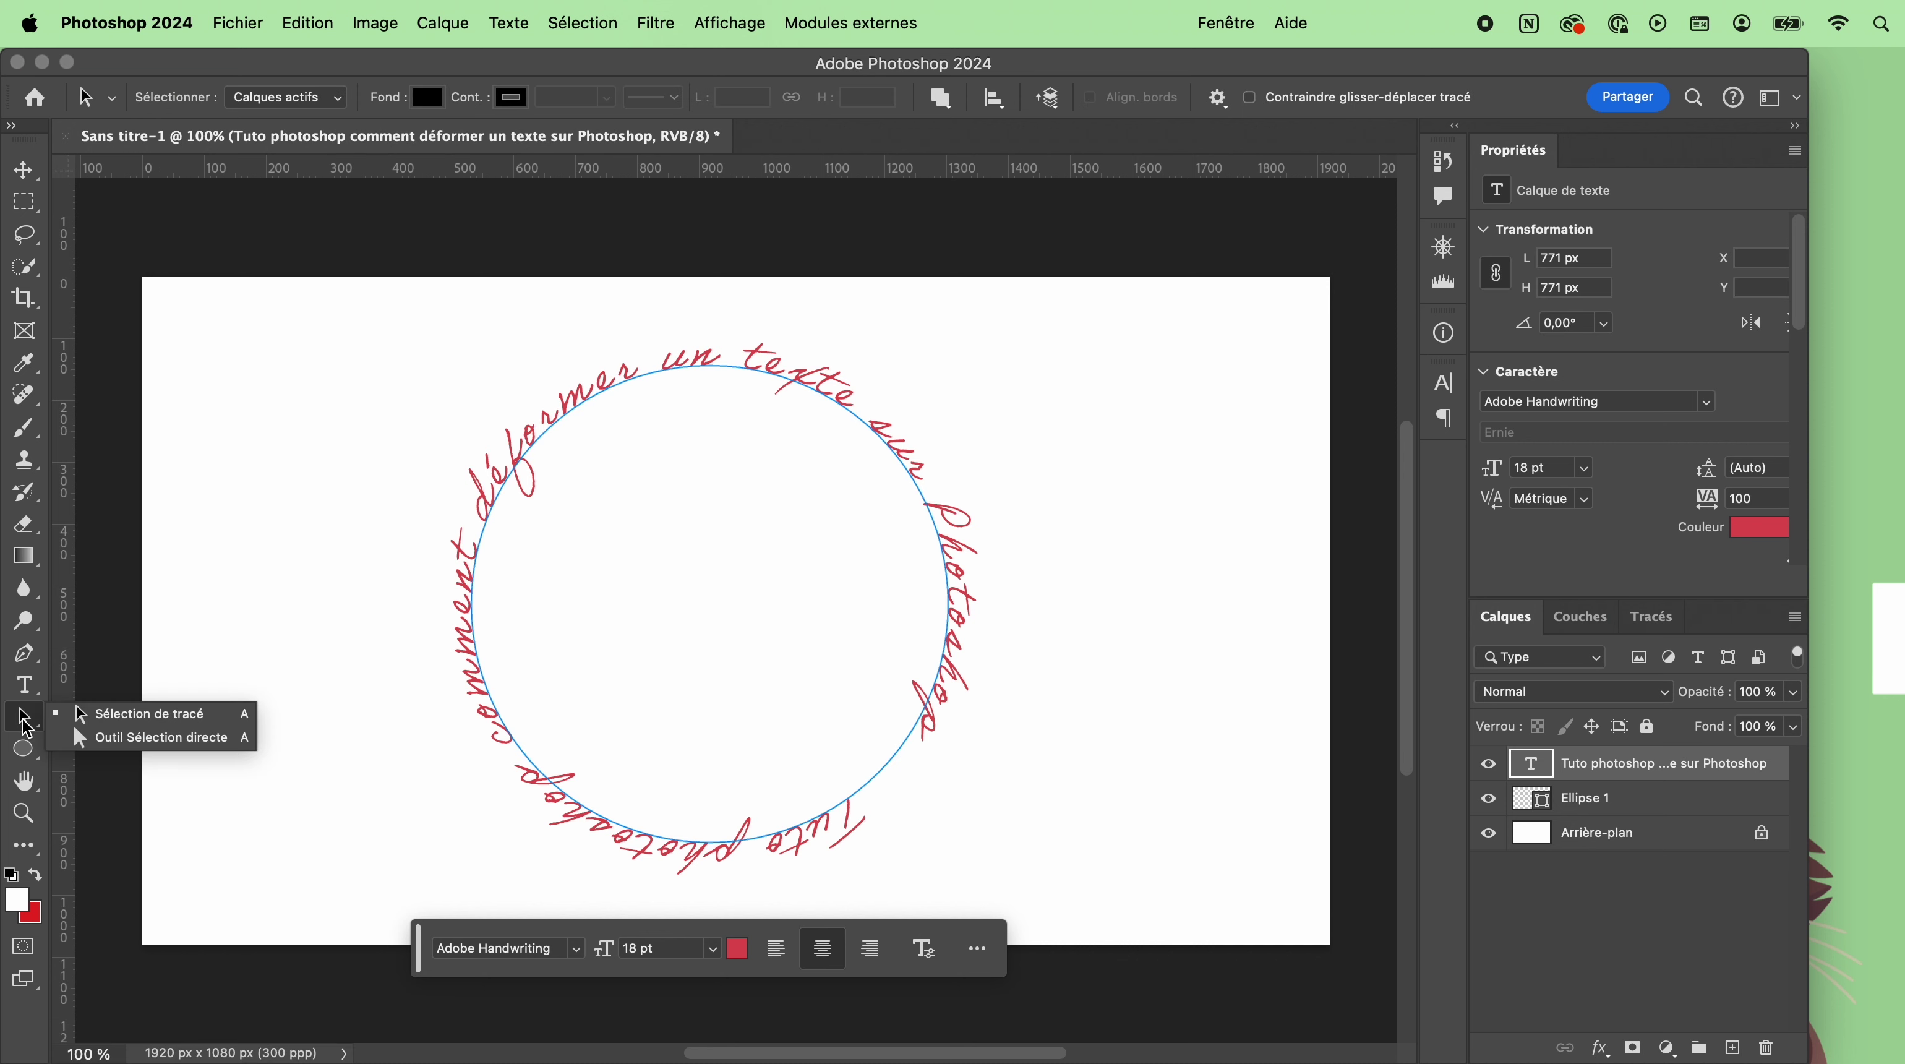
{"action": "left_click", "coordinate": [151, 722]}
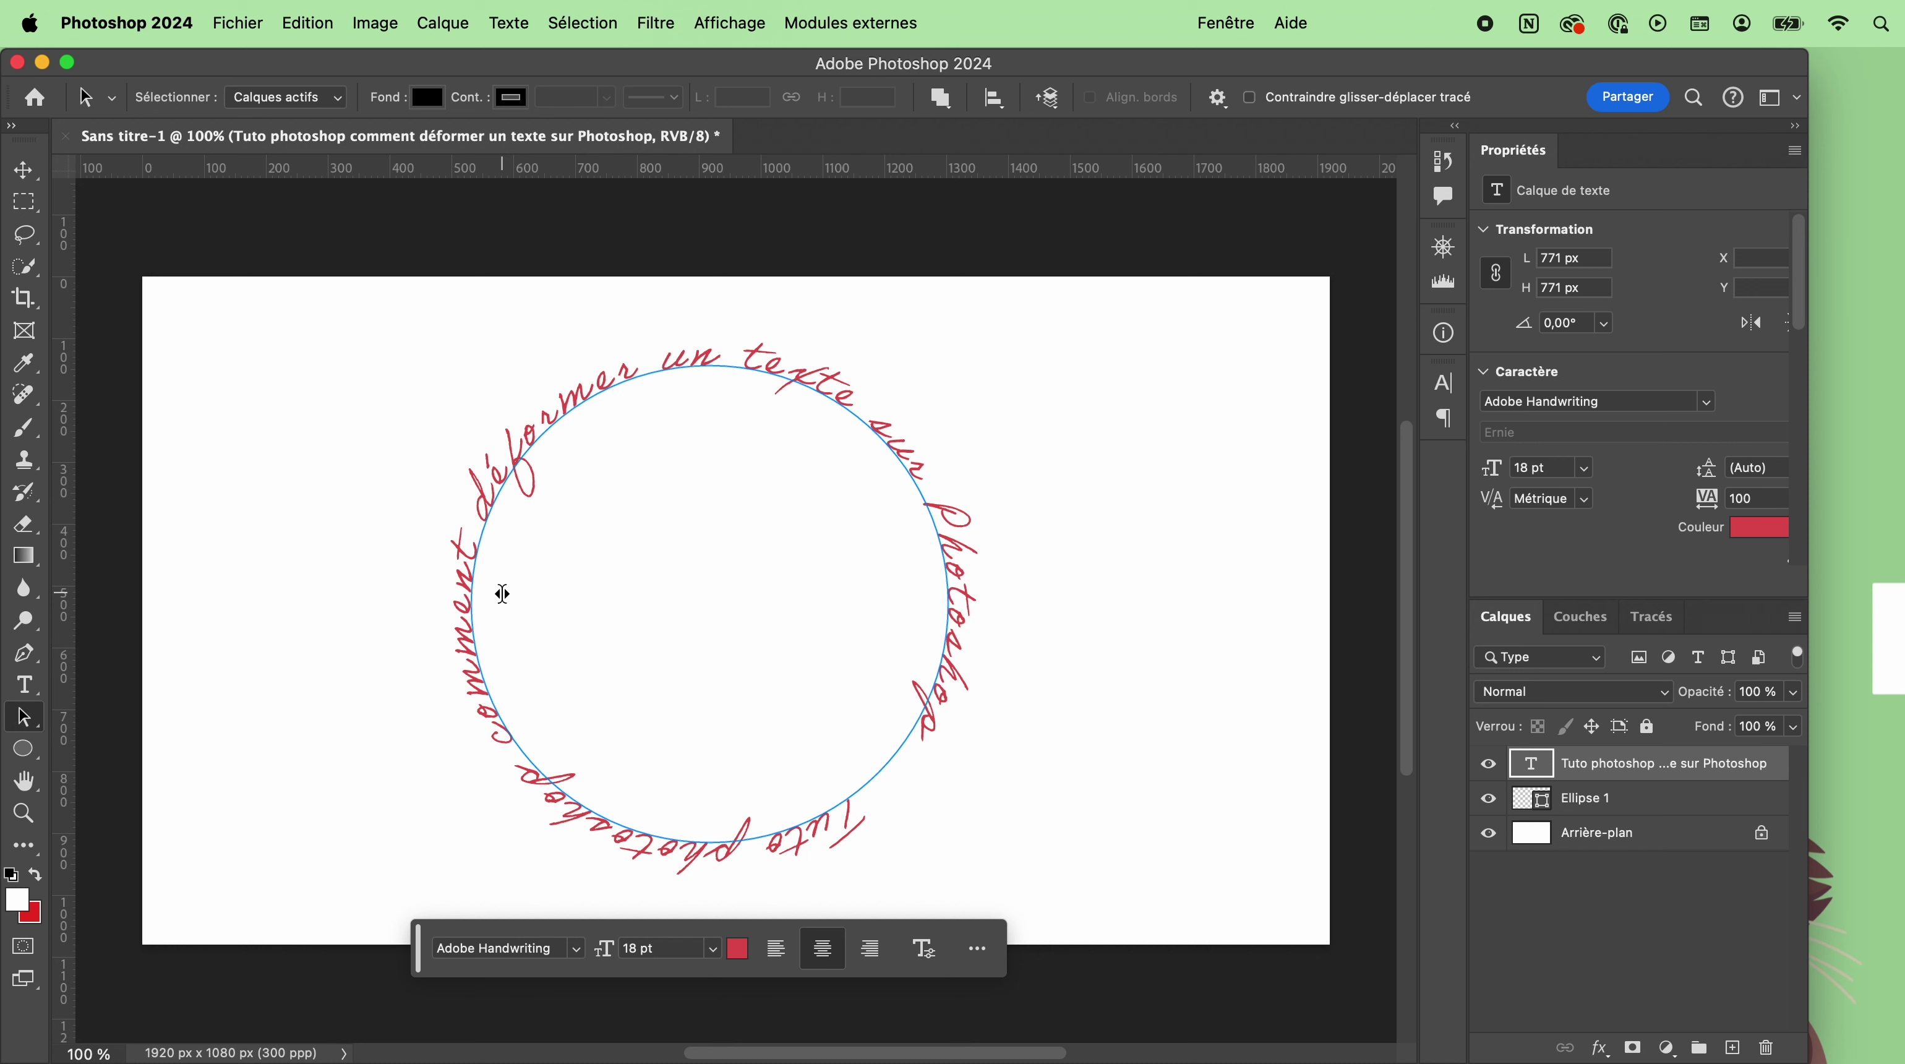
{"action": "left_click_drag", "start_coordinate": [503, 593], "coordinate": [437, 608]}
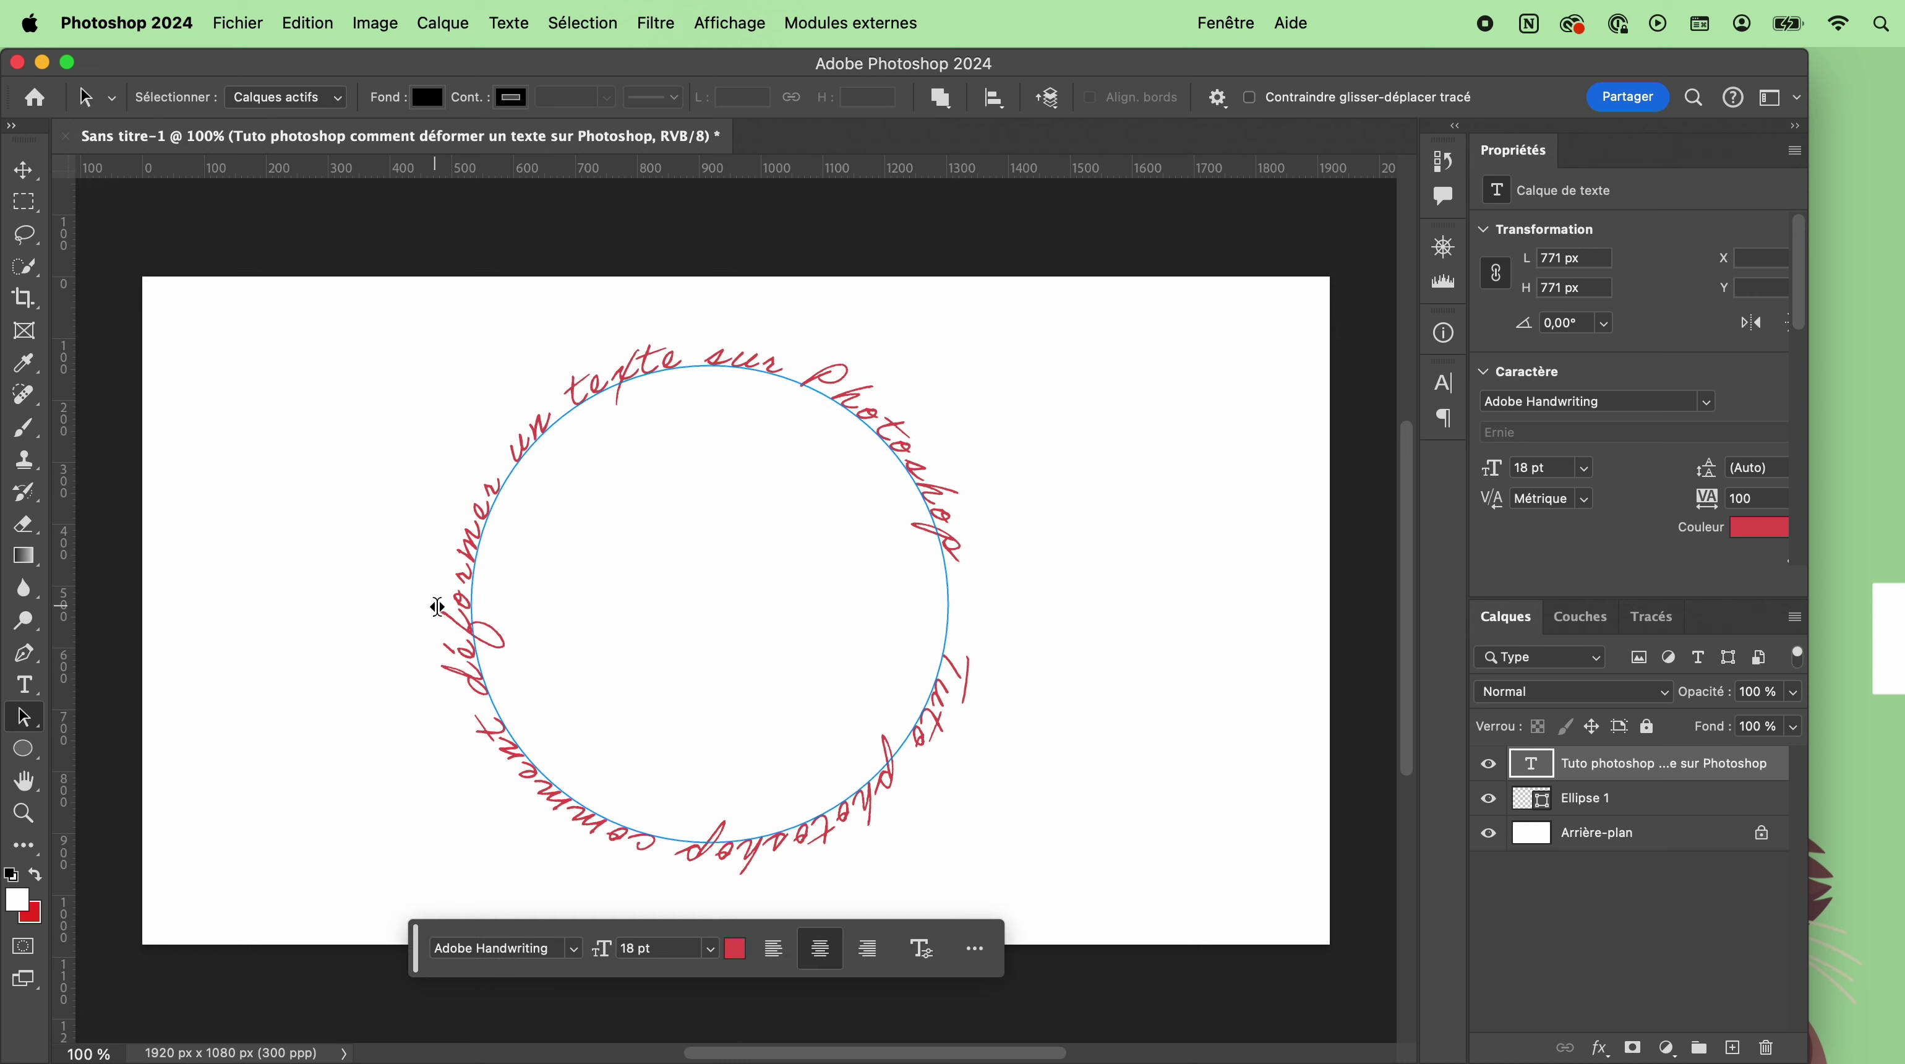
{"action": "left_click", "coordinate": [476, 600]}
{"action": "left_click_drag", "start_coordinate": [477, 600], "coordinate": [415, 583]}
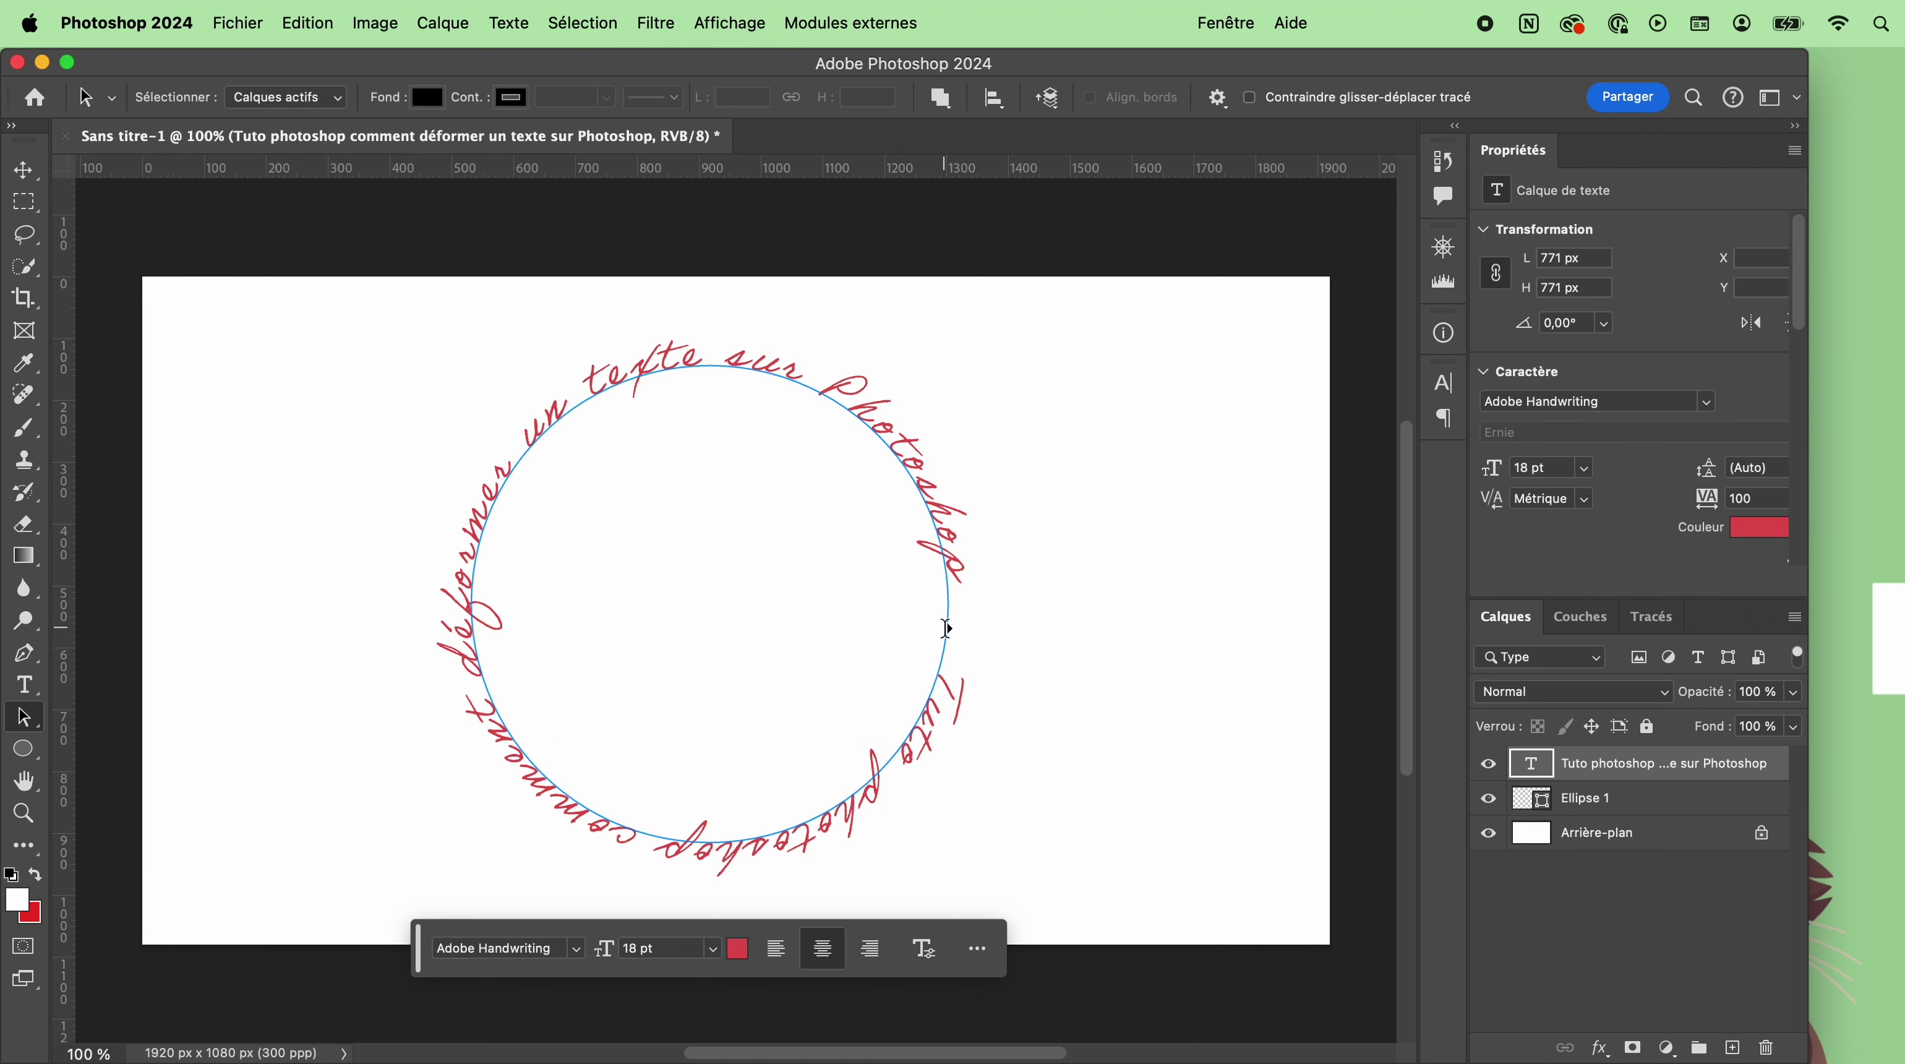
{"action": "left_click_drag", "start_coordinate": [947, 624], "coordinate": [492, 440]}
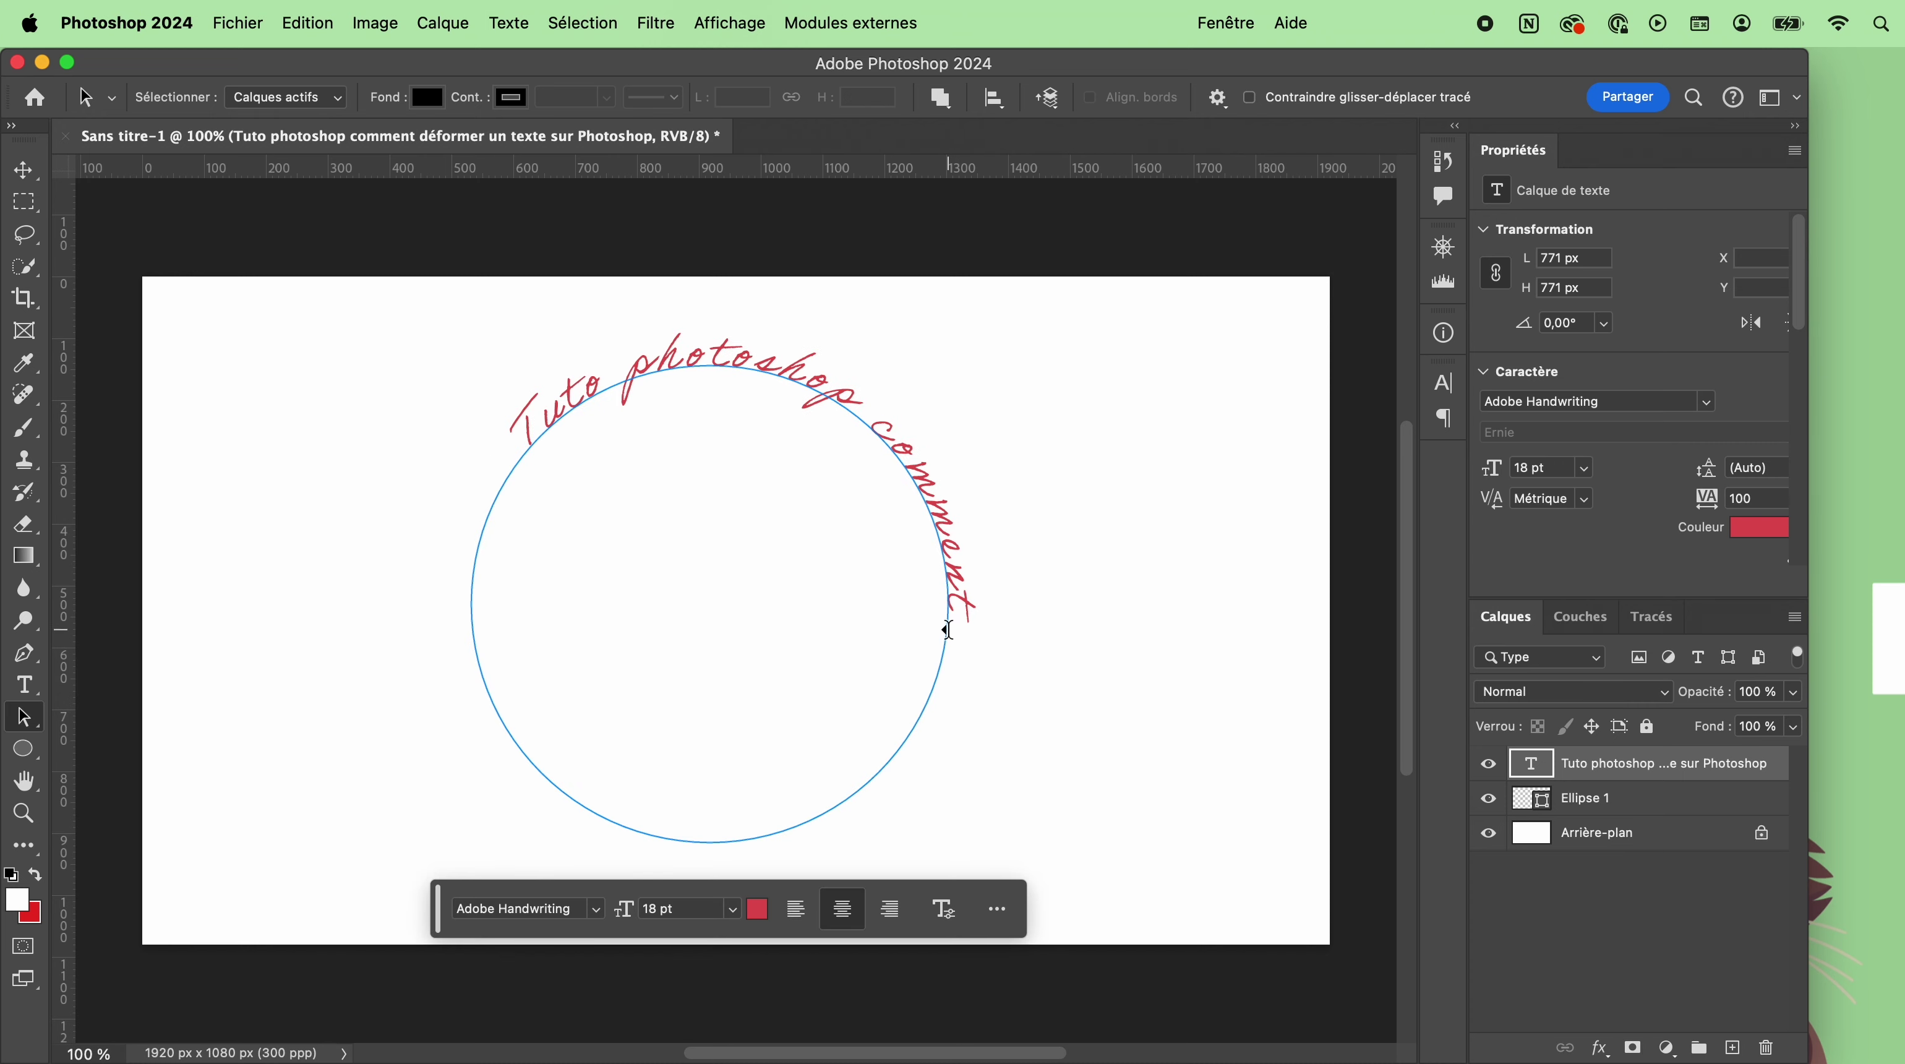
{"action": "mouse_move", "coordinate": [947, 623]}
{"action": "left_mouse_down"}
{"action": "mouse_move", "coordinate": [931, 681]}
{"action": "mouse_move", "coordinate": [792, 804]}
{"action": "mouse_move", "coordinate": [551, 815]}
{"action": "mouse_move", "coordinate": [440, 615]}
{"action": "mouse_move", "coordinate": [438, 672]}
{"action": "mouse_move", "coordinate": [480, 737]}
{"action": "left_mouse_up"}
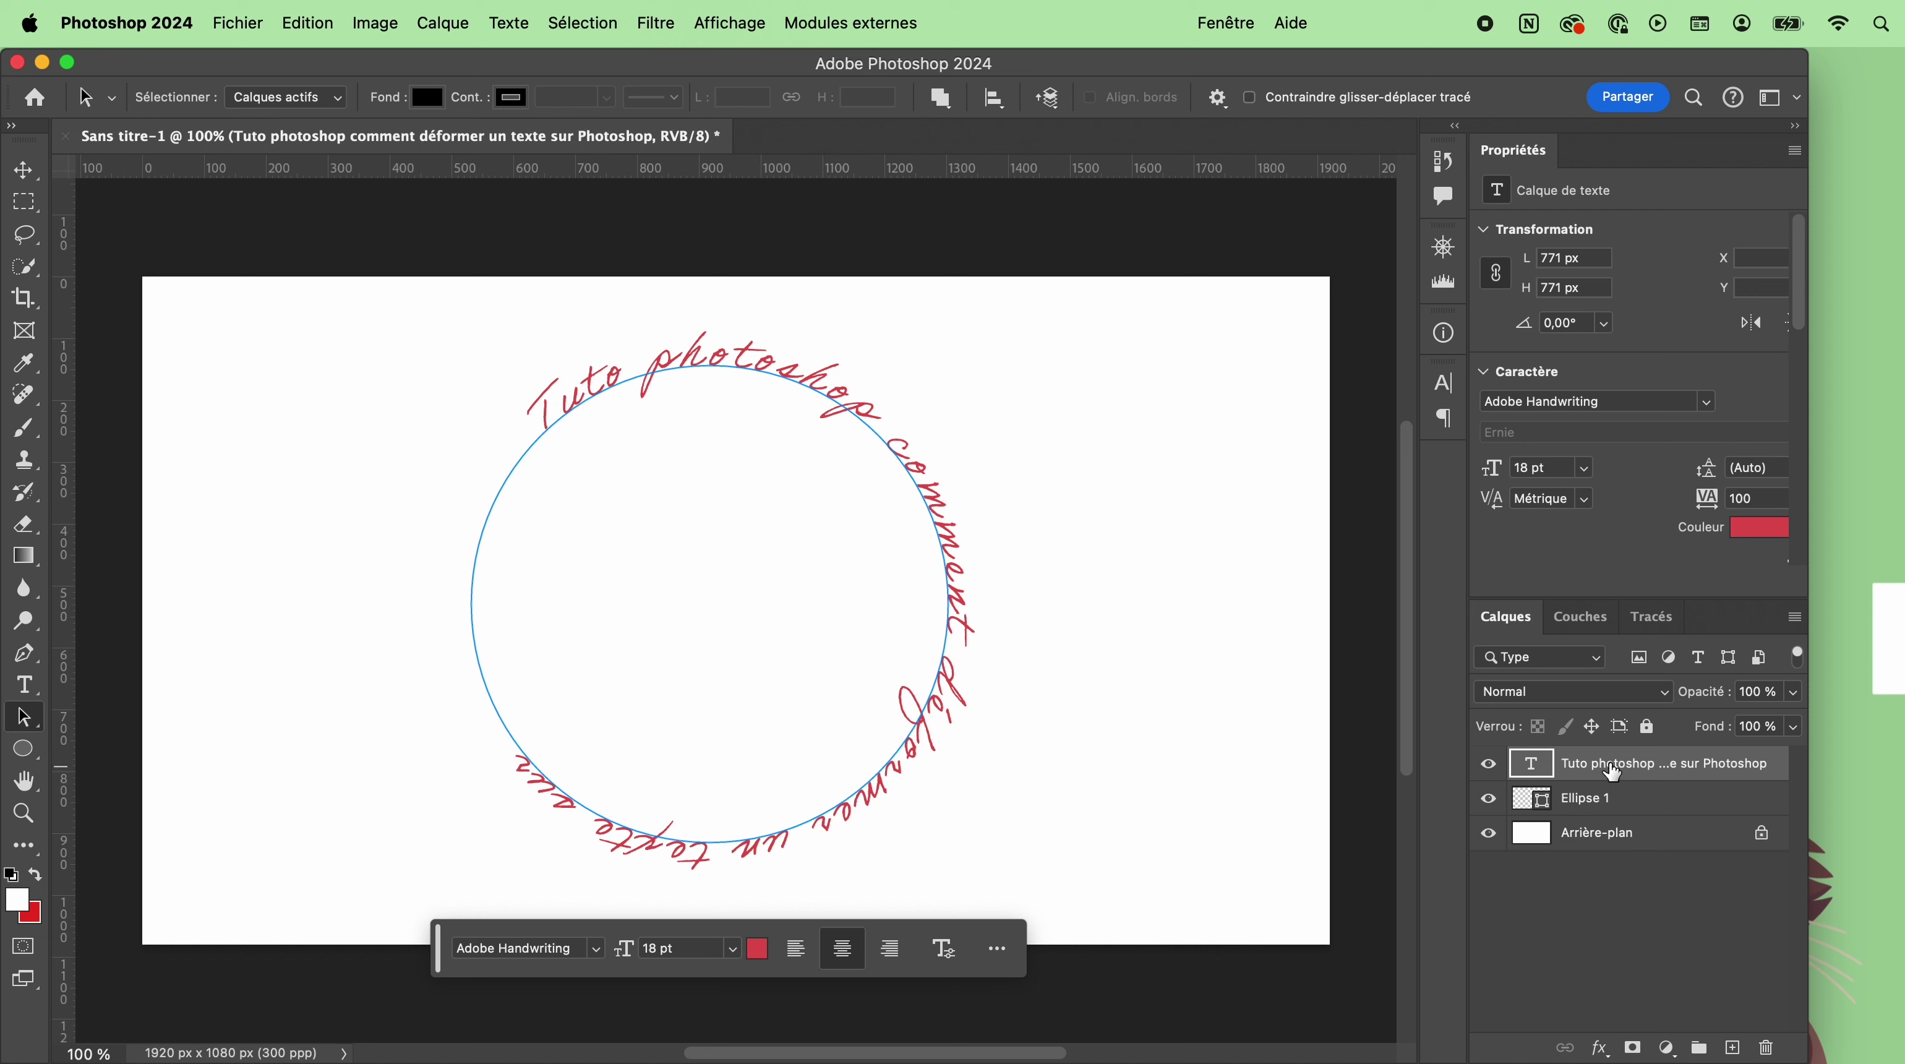
Delete both the circle layer and the circular text layer, leaving only the background.
{"action": "left_click", "coordinate": [1600, 798]}
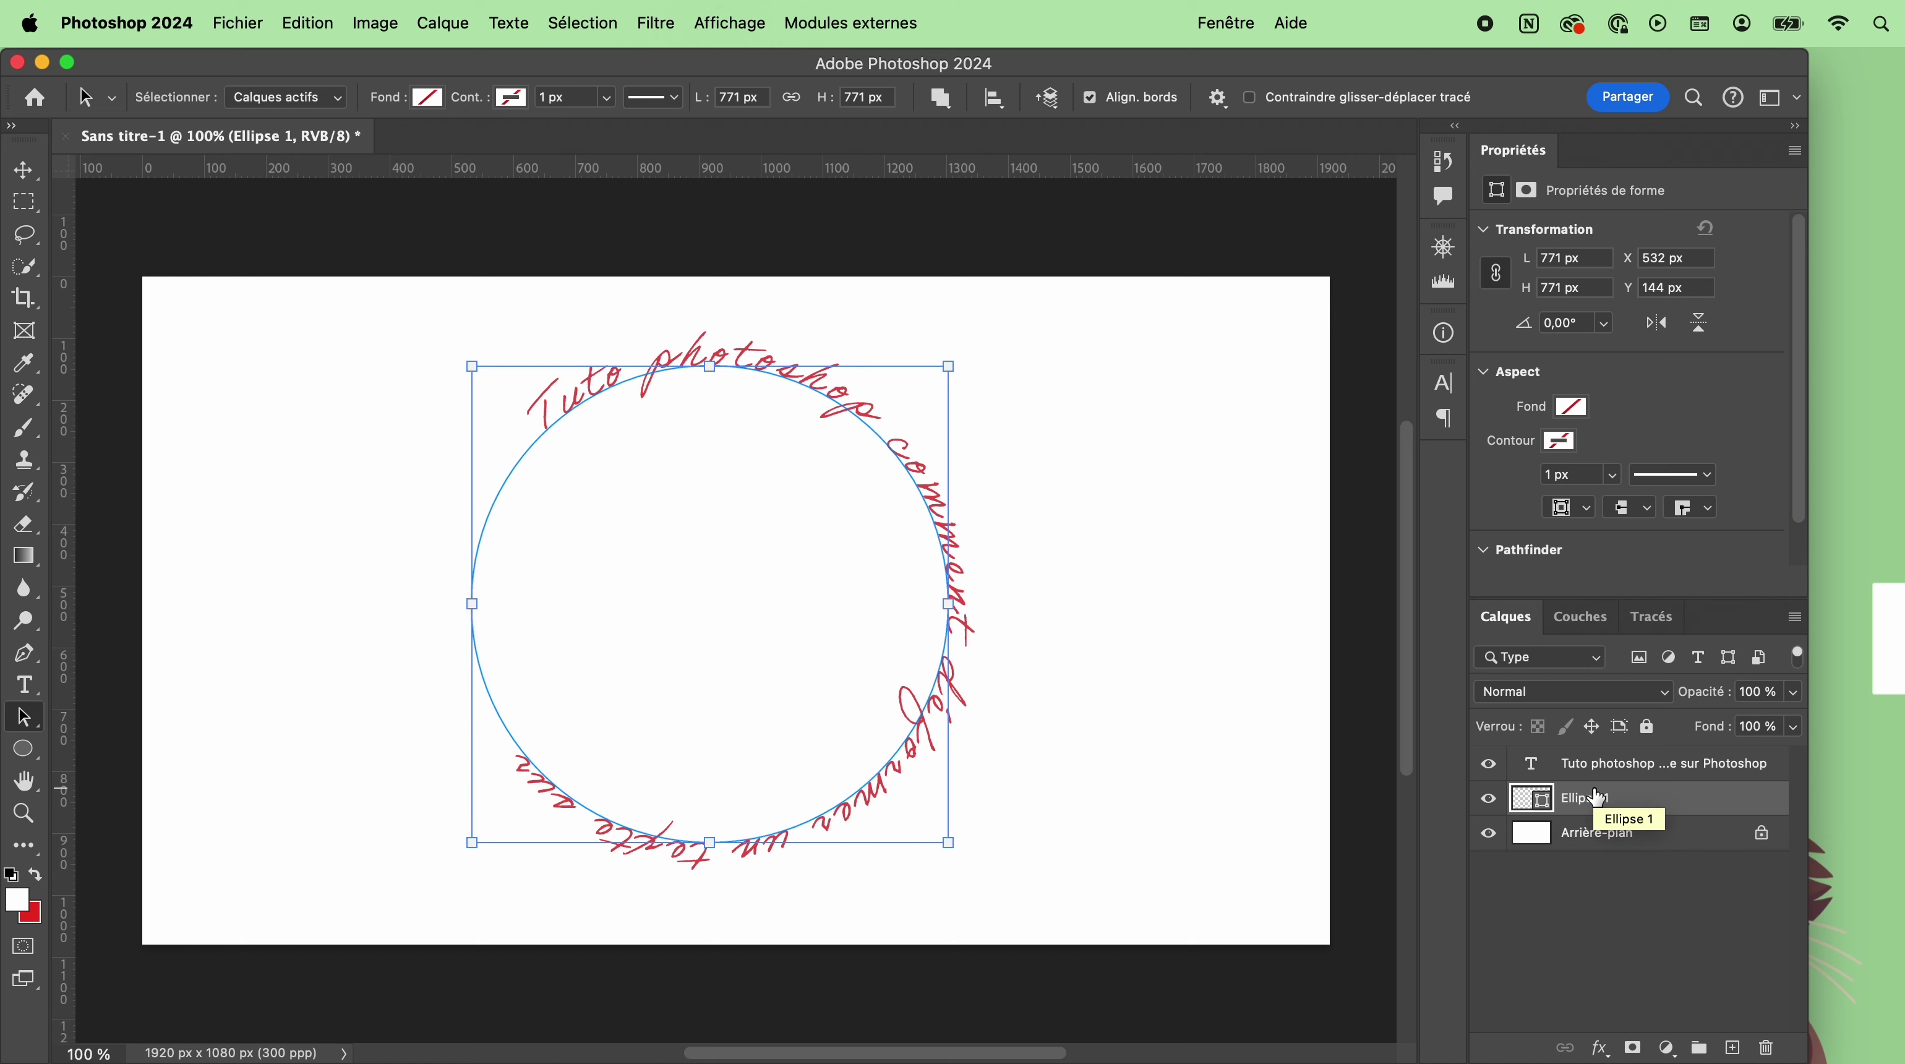
{"action": "left_click", "coordinate": [1600, 797], "text": "super"}
{"action": "key", "text": "Delete"}
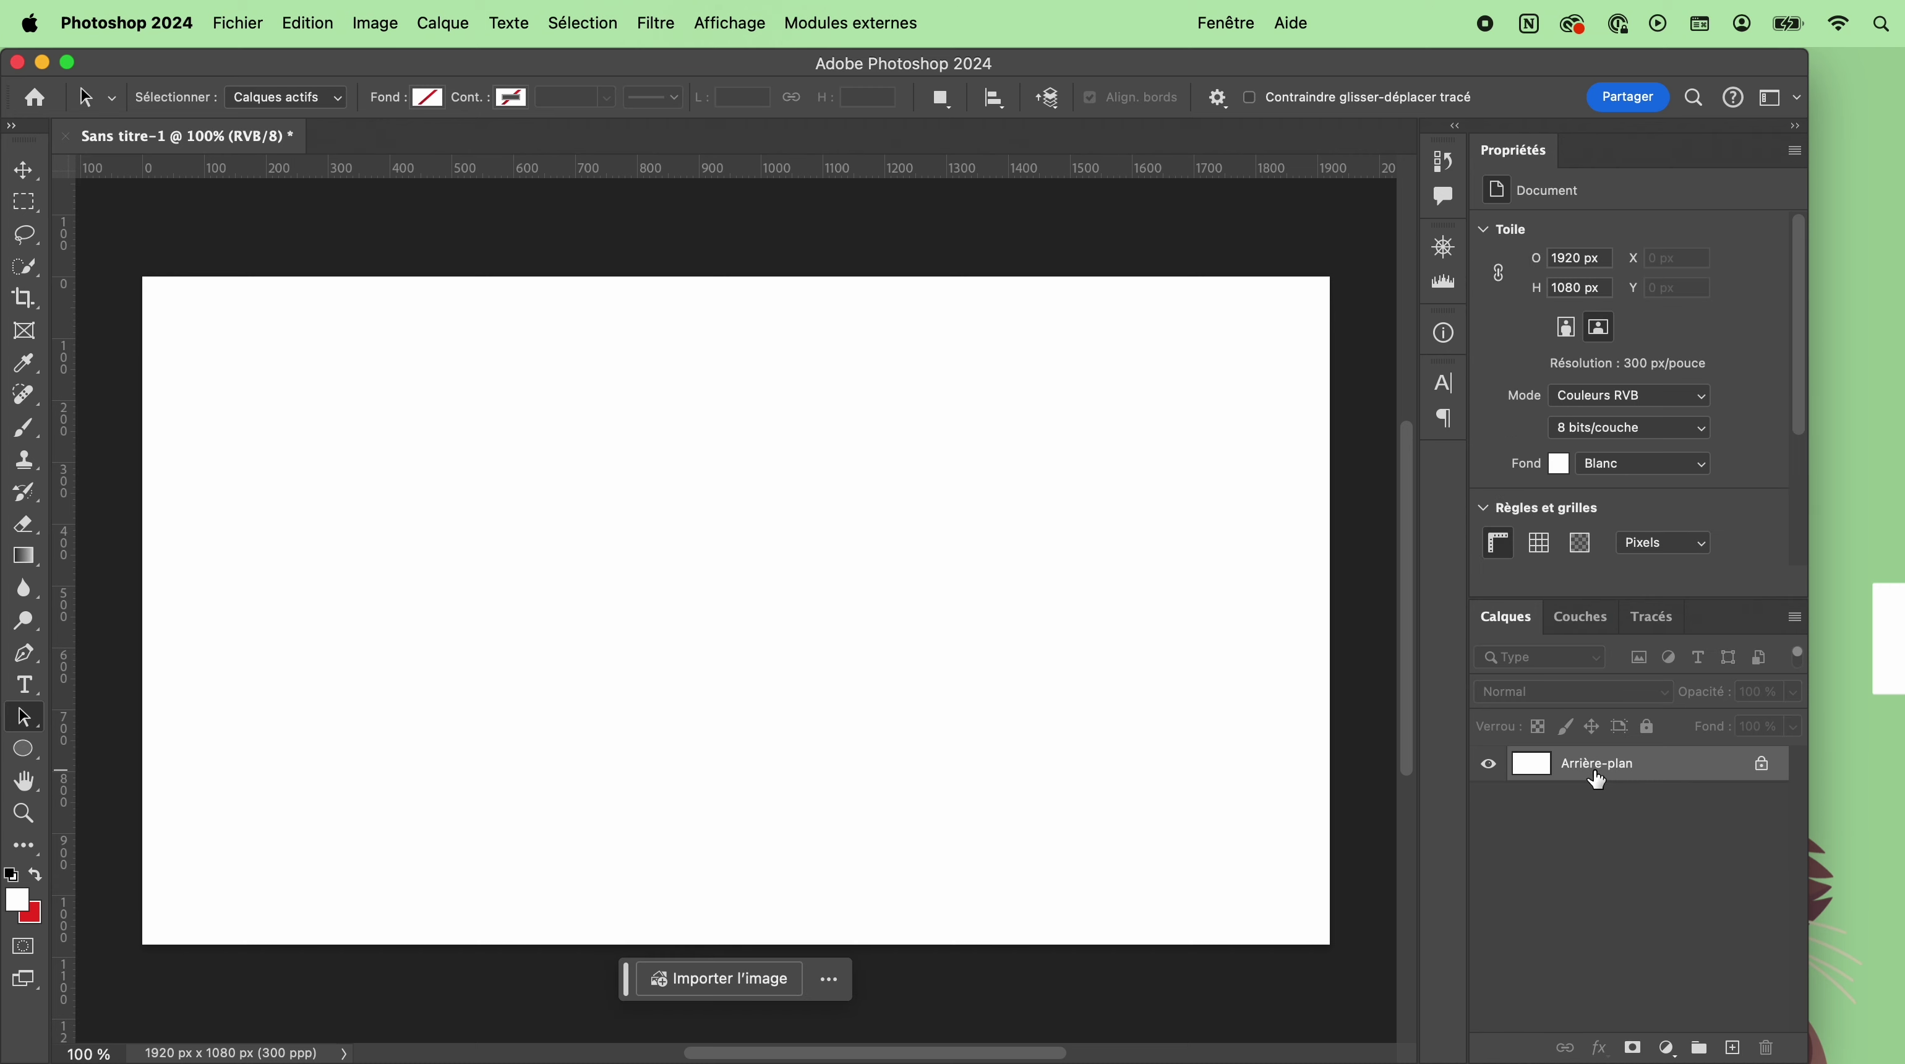
Create a text box about 1529 × 816 px across the canvas containing "TUTO PHOTOSHOP".
{"action": "key", "text": "t"}
{"action": "left_click_drag", "start_coordinate": [250, 365], "coordinate": [1193, 866]}
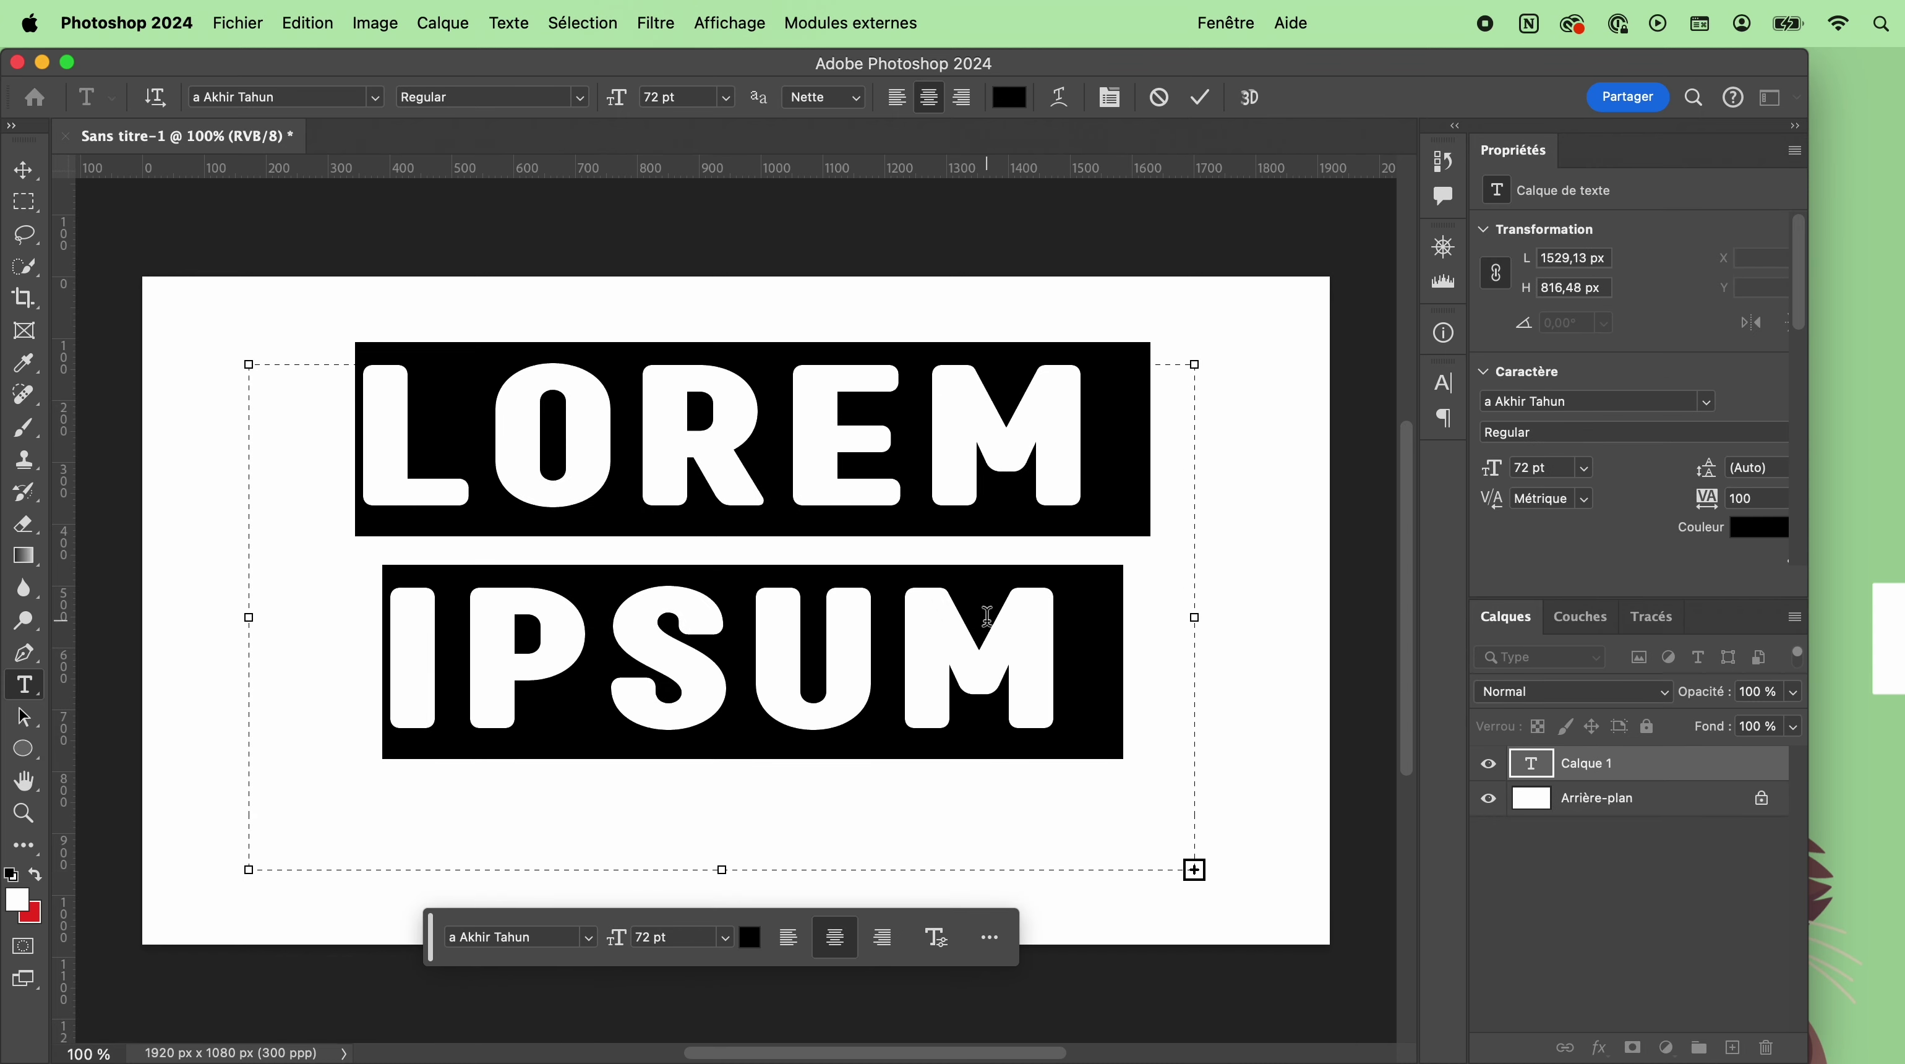
{"action": "type", "text": "TUTO PH"}
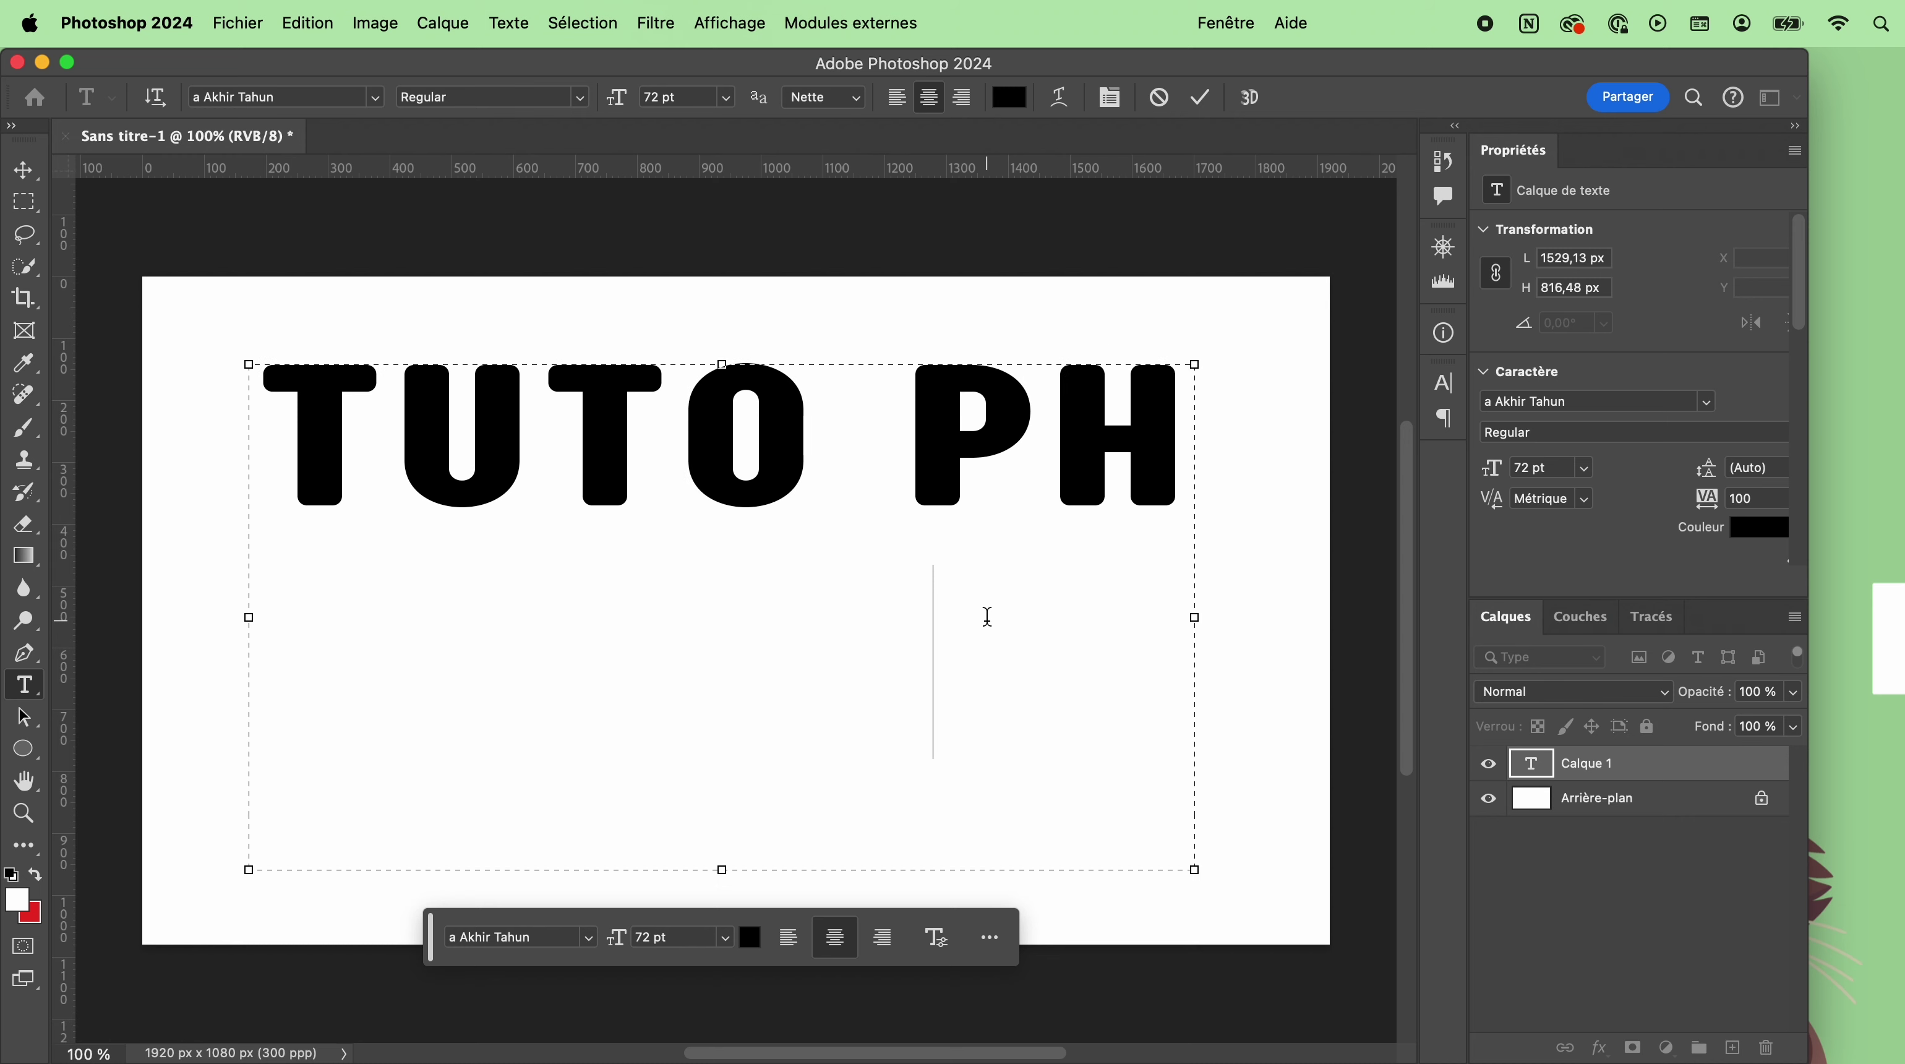
{"action": "type", "text": "OTO"}
{"action": "key", "text": "BackSpace"}
{"action": "key", "text": "BackSpace"}
{"action": "type", "text": "-"}
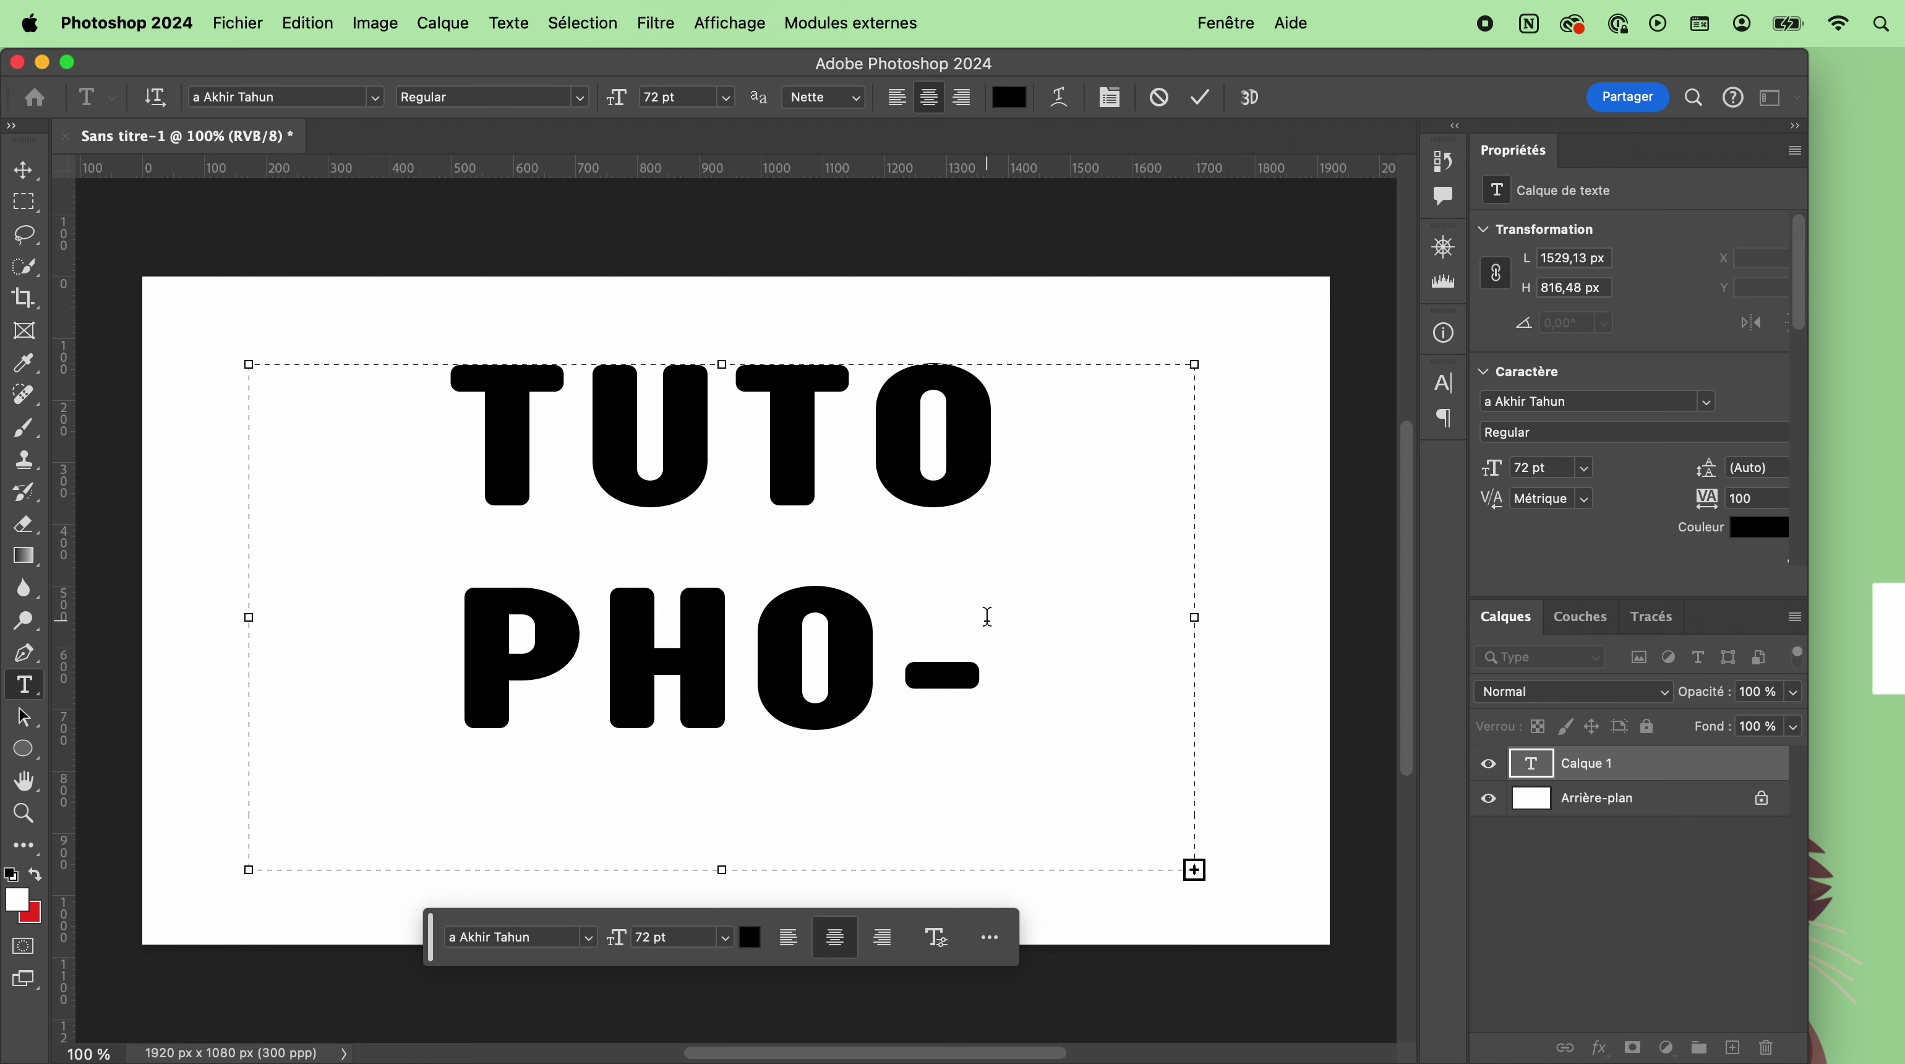
{"action": "type", "text": "TOS"}
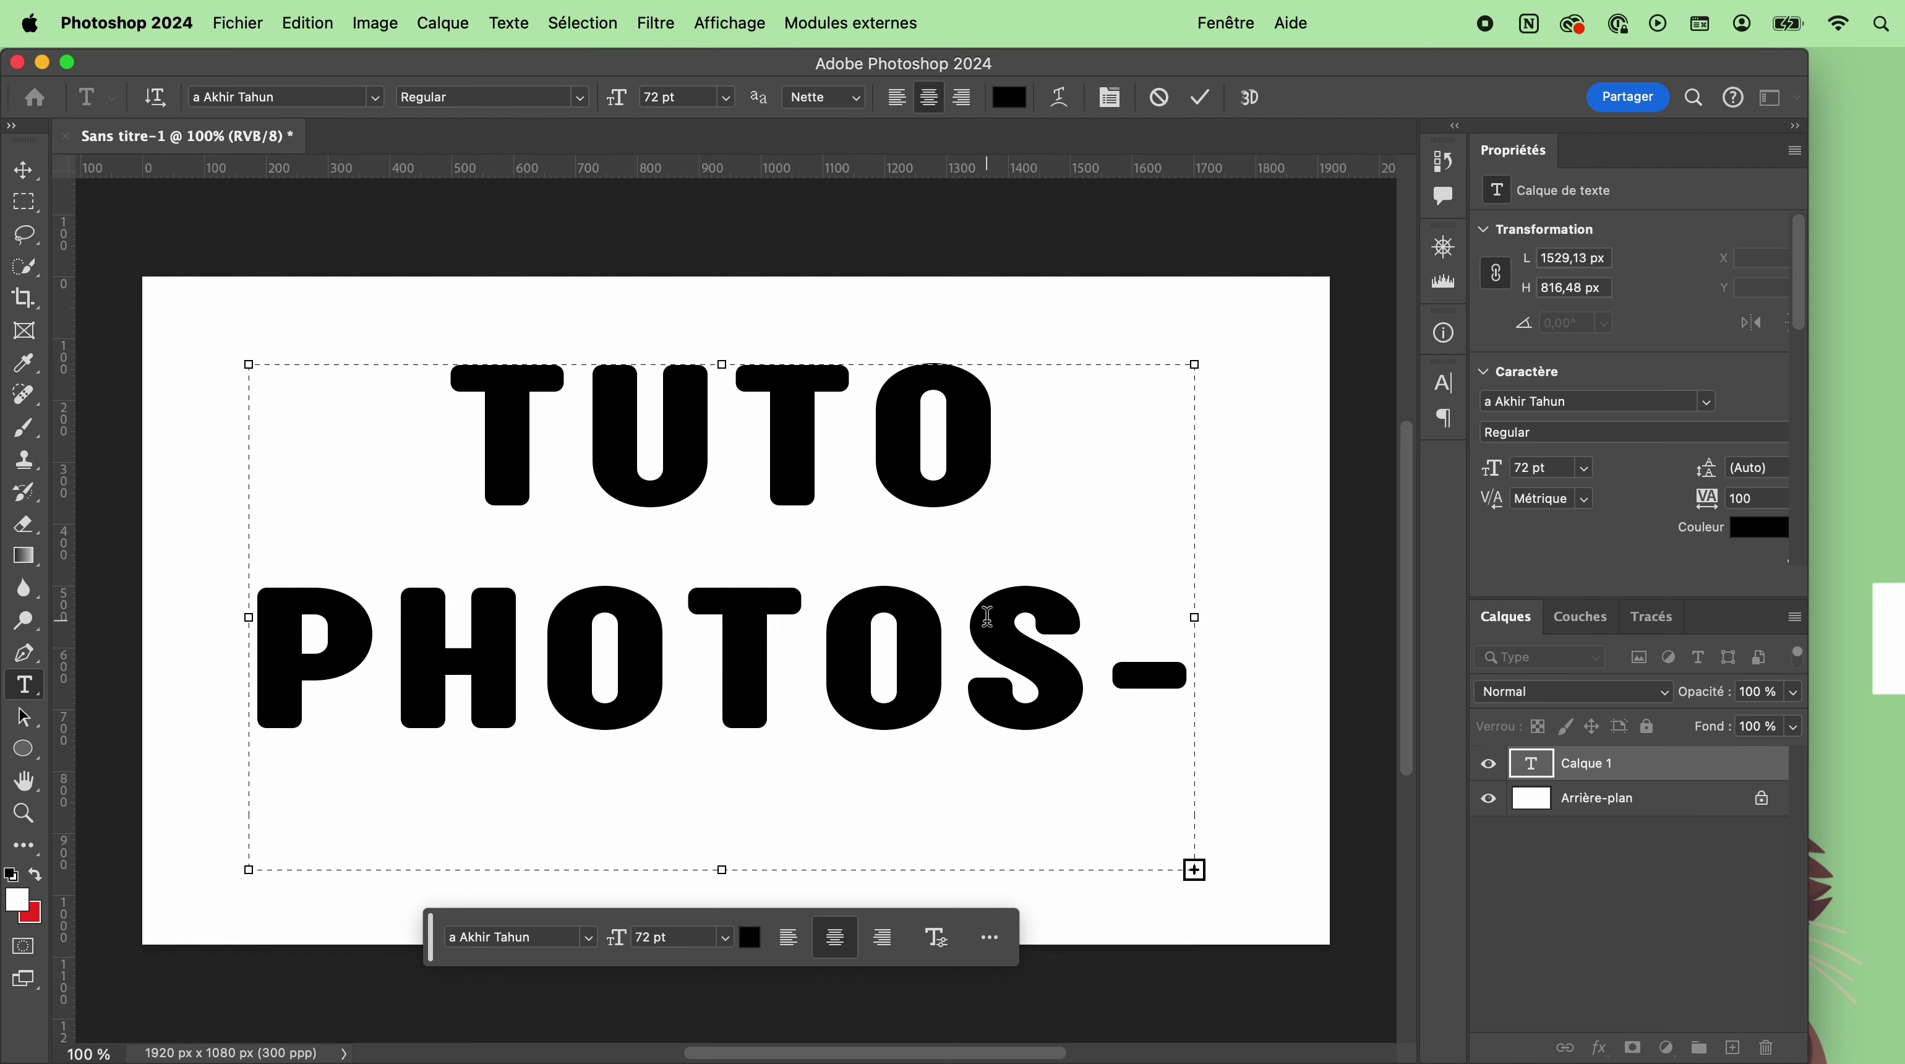
Commit the TUTO PHOTOSHOP text and set its font size to 60 pt.
{"action": "left_click", "coordinate": [1659, 773]}
{"action": "left_click", "coordinate": [1586, 469]}
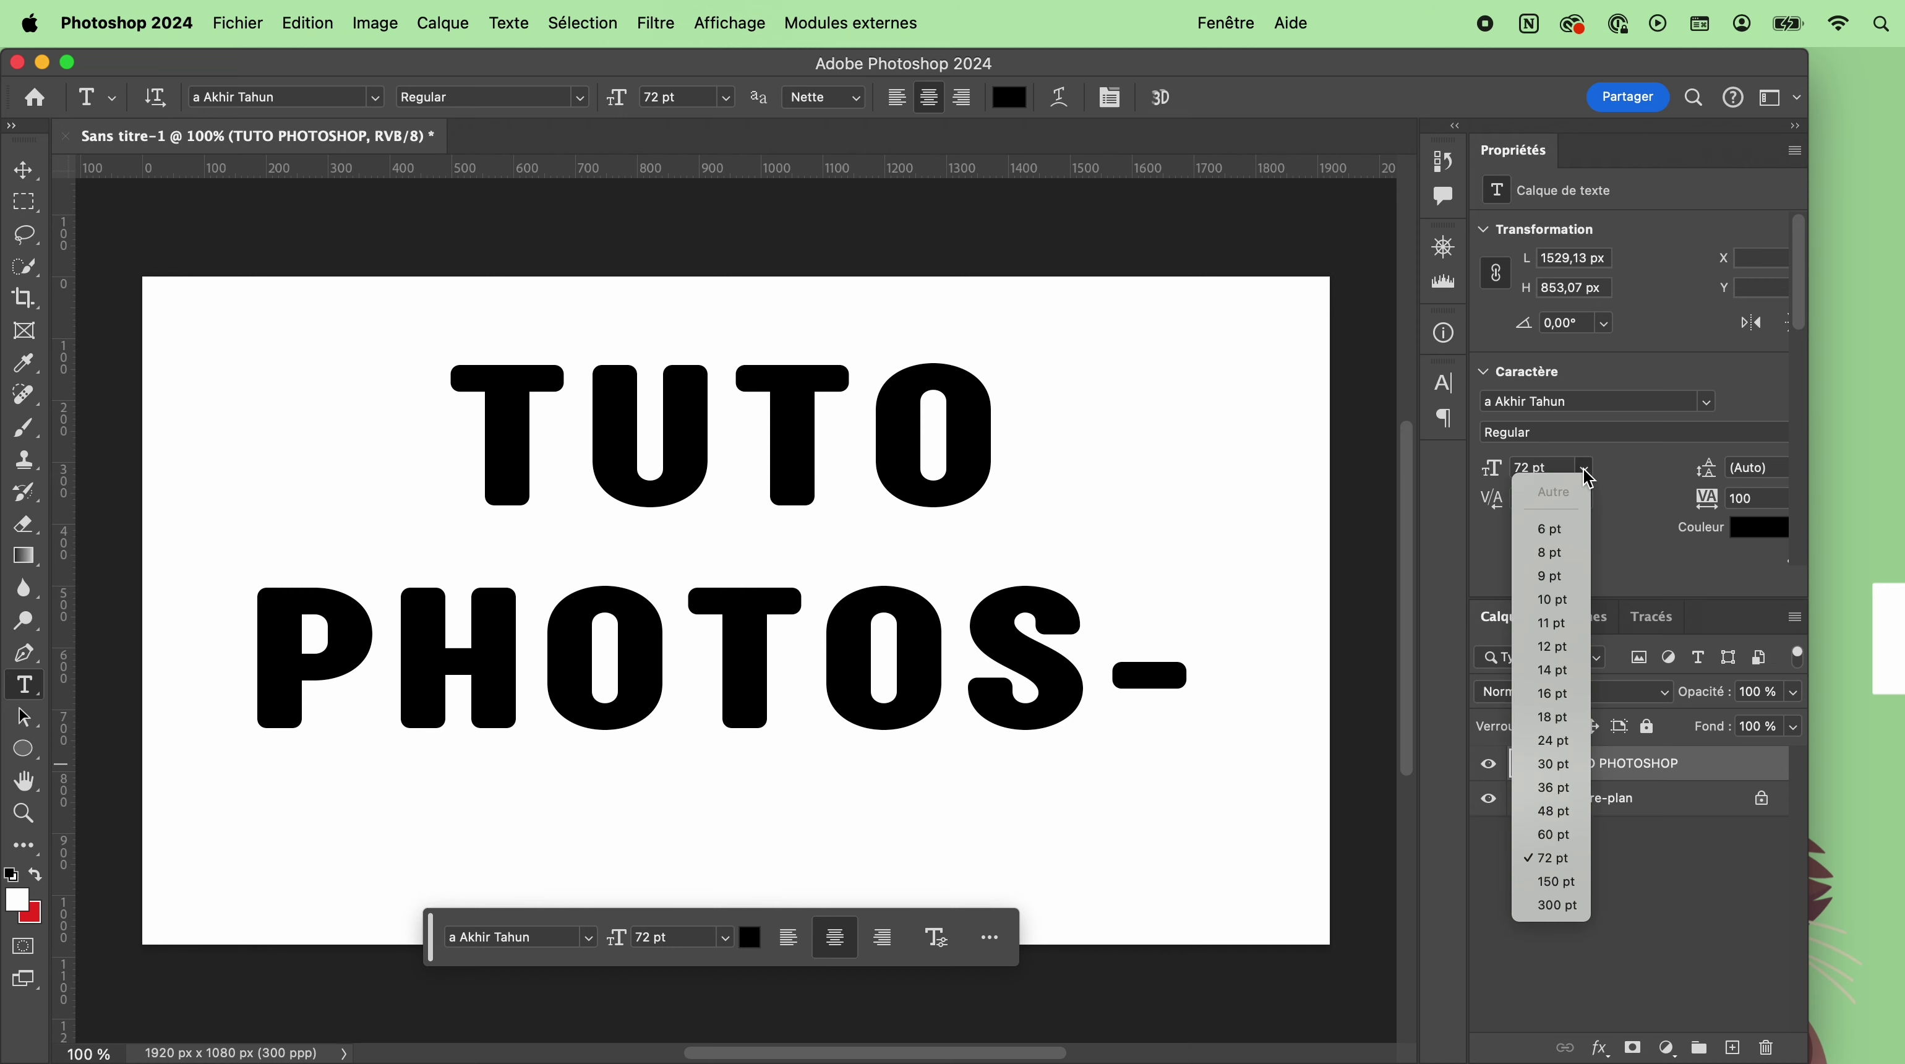
{"action": "left_click", "coordinate": [1554, 834]}
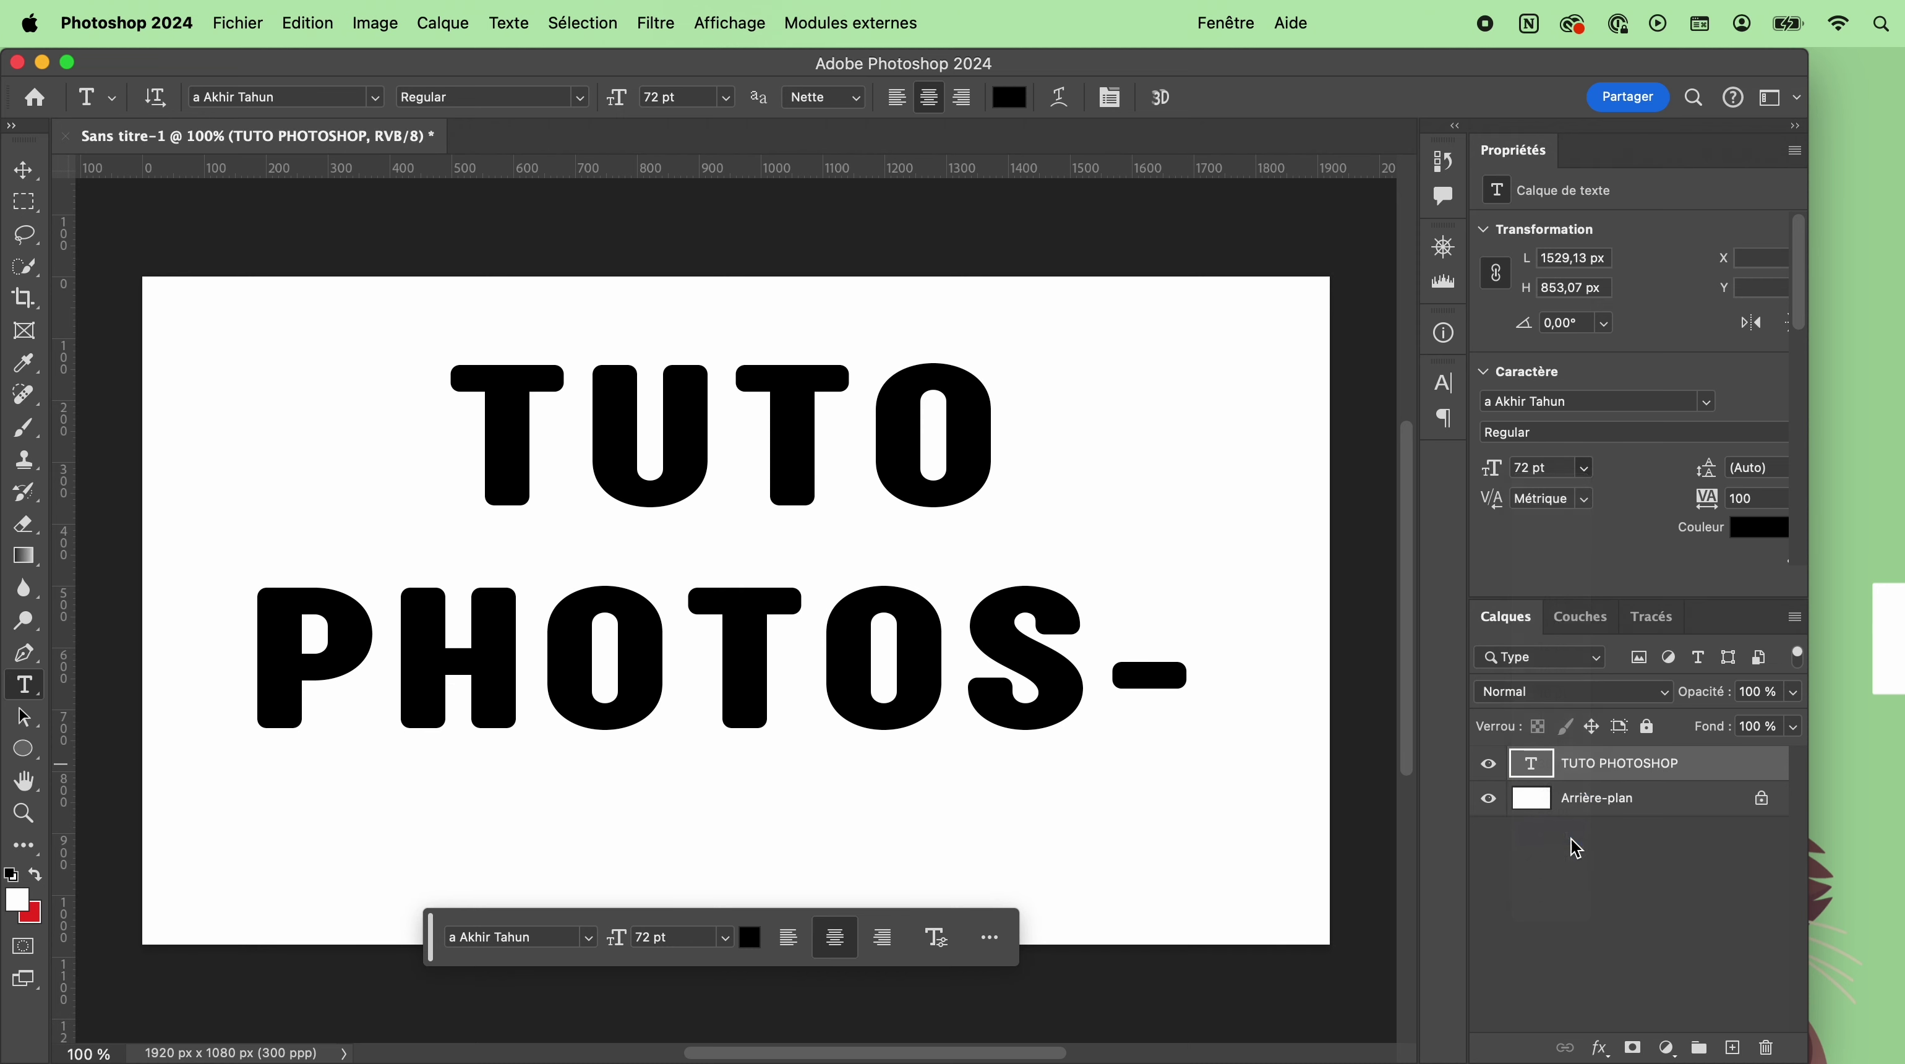
Widen the text box to about 1898 px and insert a line break so PHOTOSHOP sits on its own line.
{"action": "left_click", "coordinate": [967, 593]}
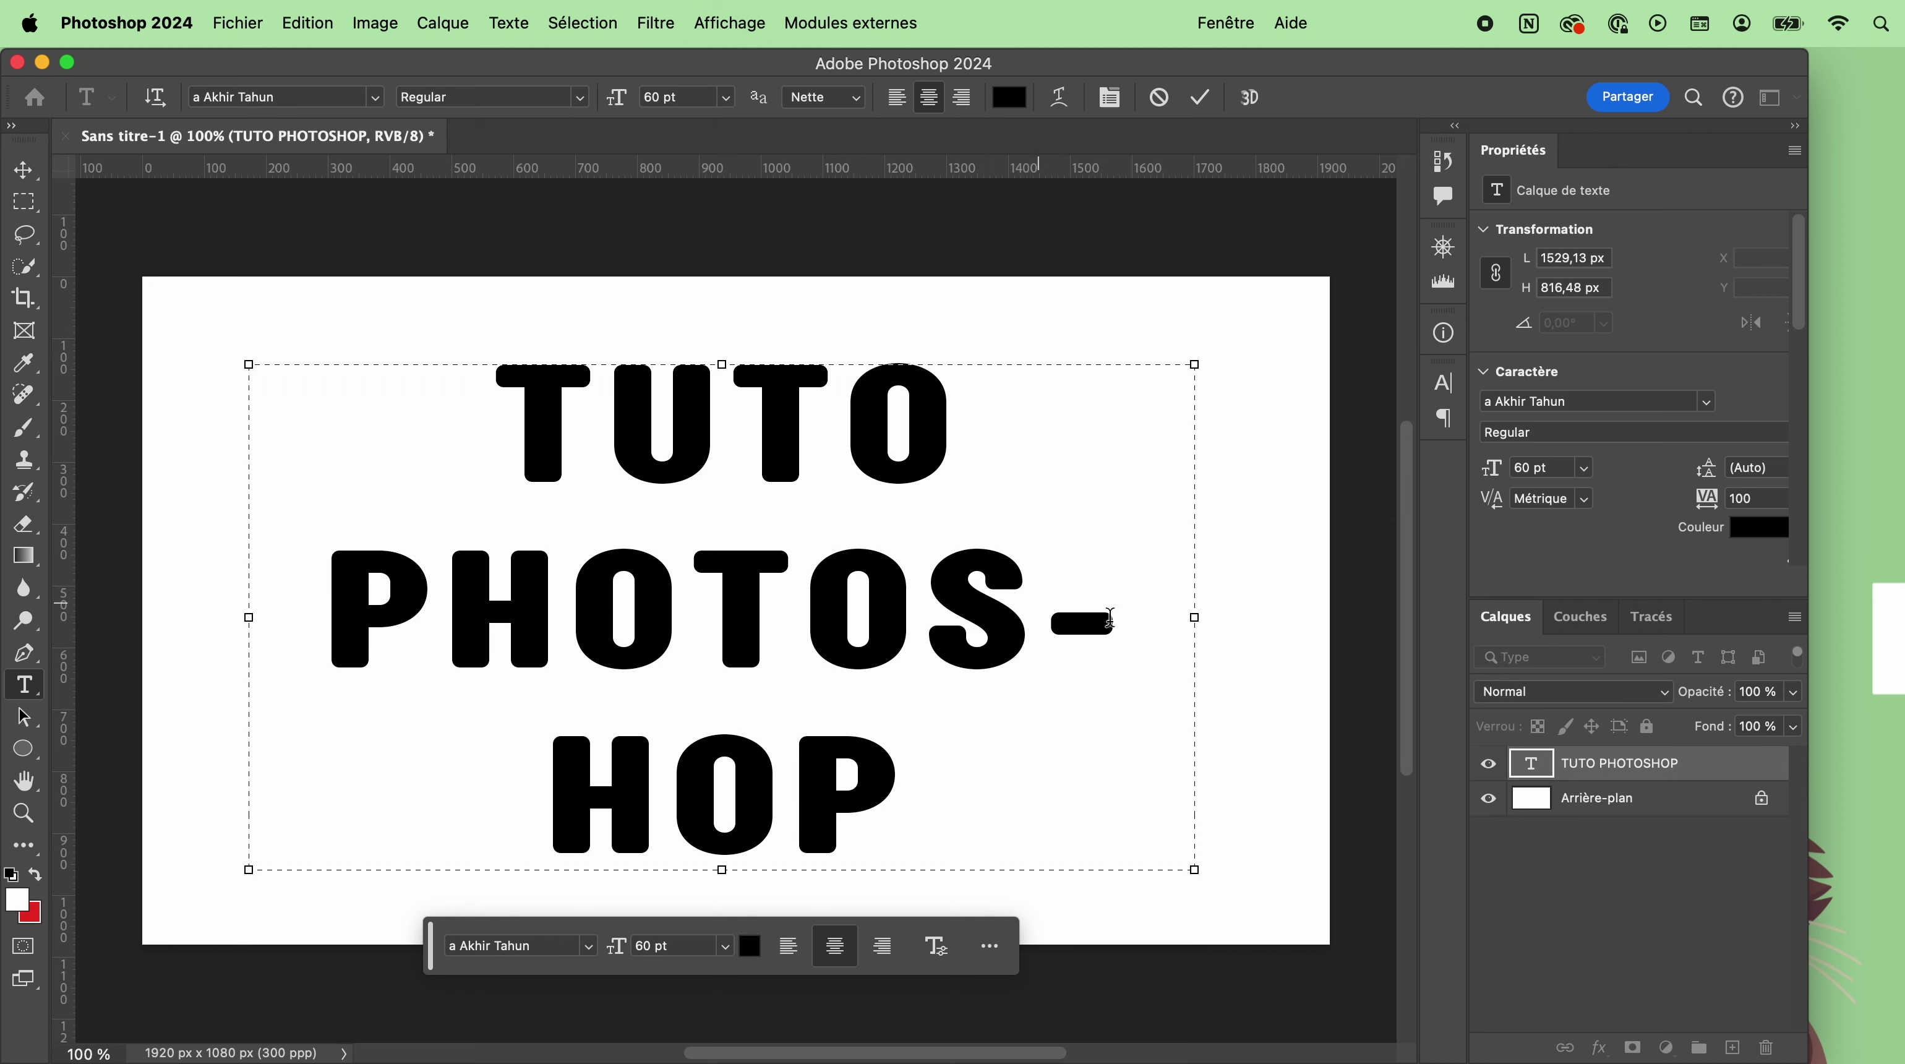
{"action": "left_click_drag", "start_coordinate": [249, 617], "coordinate": [135, 616]}
{"action": "left_click", "coordinate": [789, 432]}
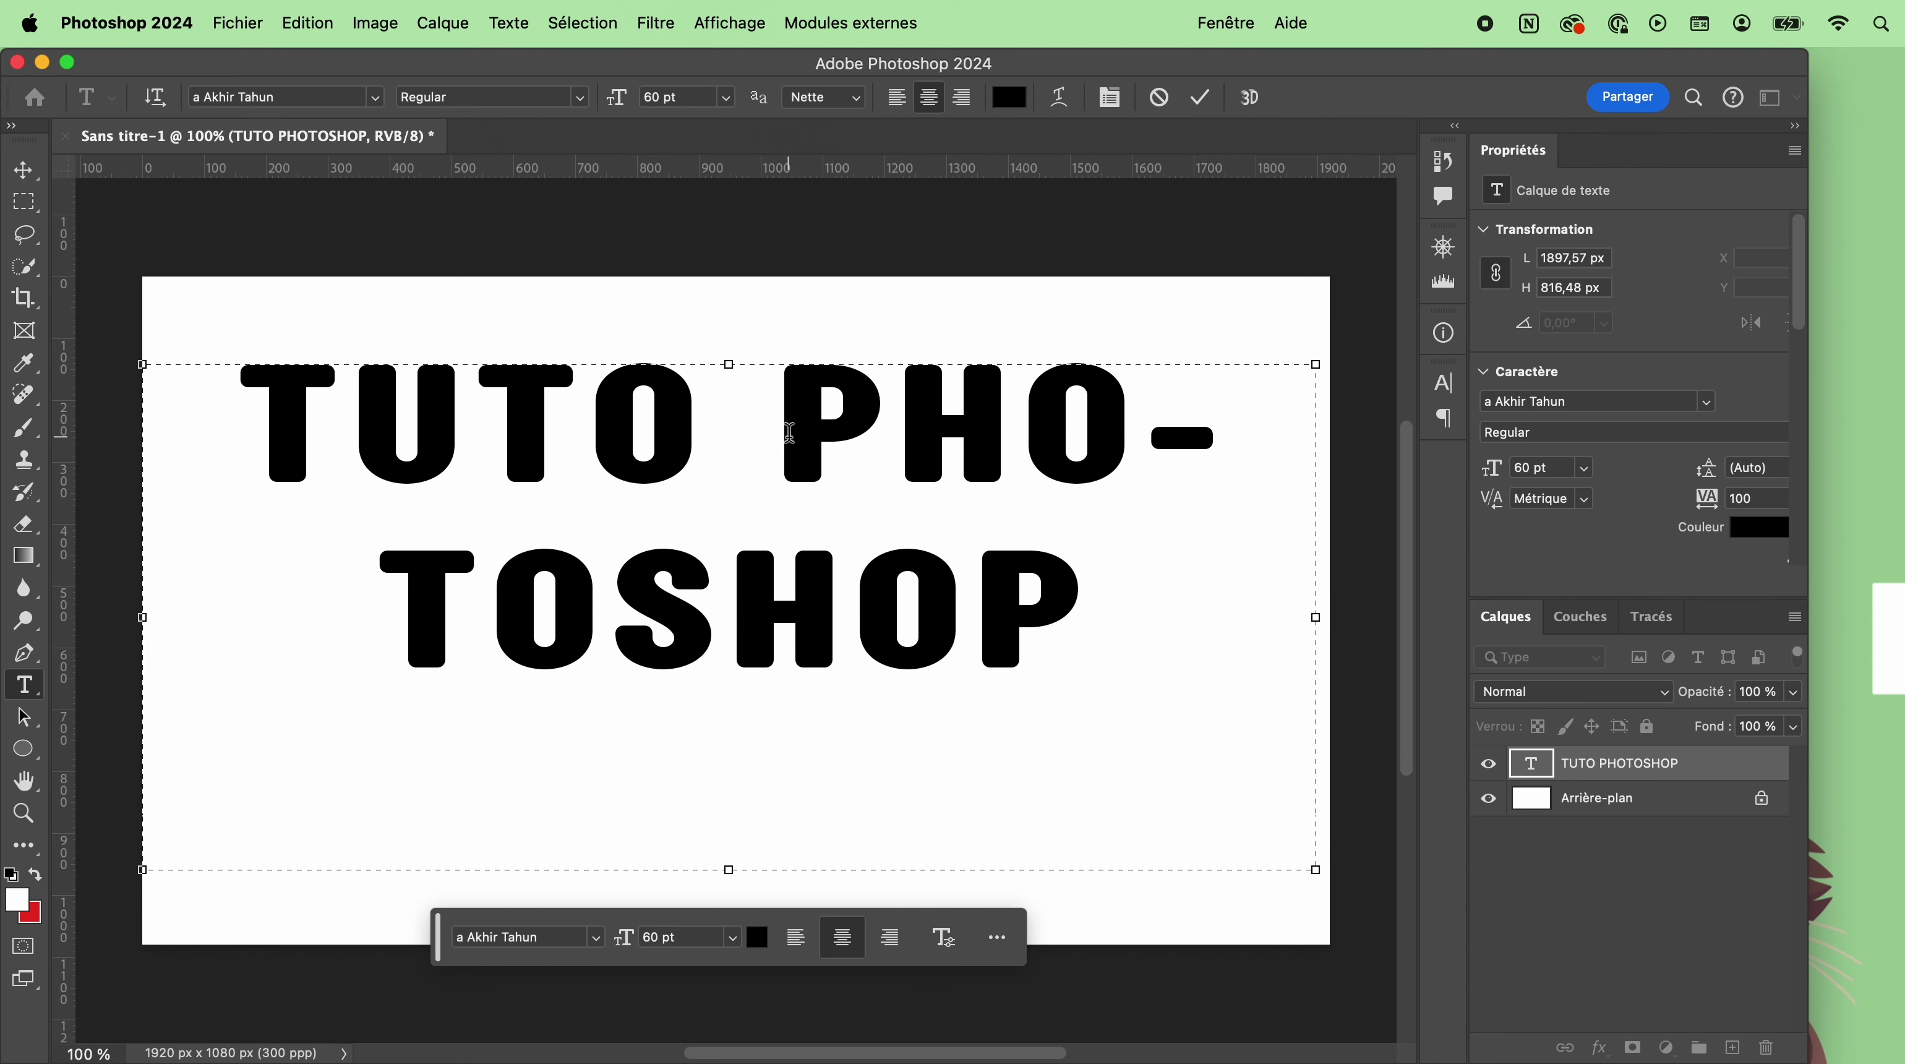
{"action": "key", "text": "Return"}
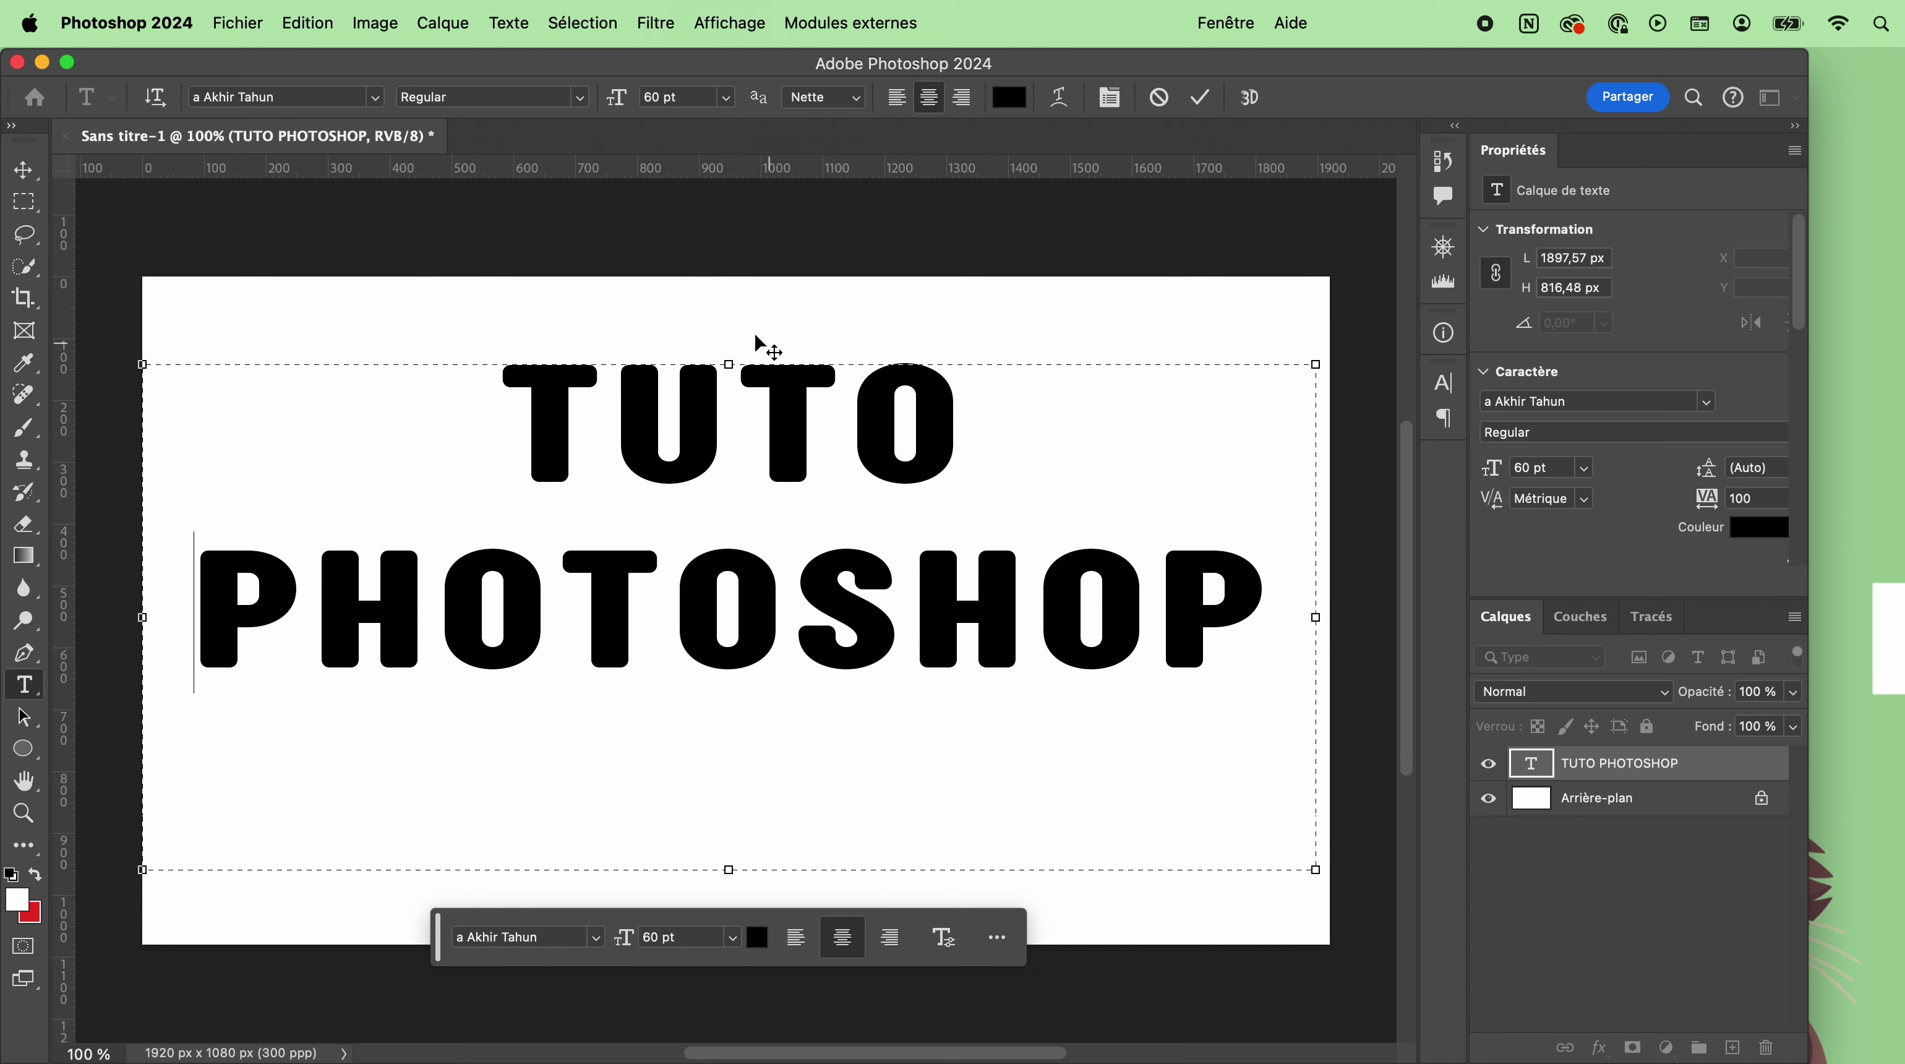
Shorten the title's text box to about 558 px high and move the title down to the canvas's vertical centre.
{"action": "left_click_drag", "start_coordinate": [729, 869], "coordinate": [728, 709]}
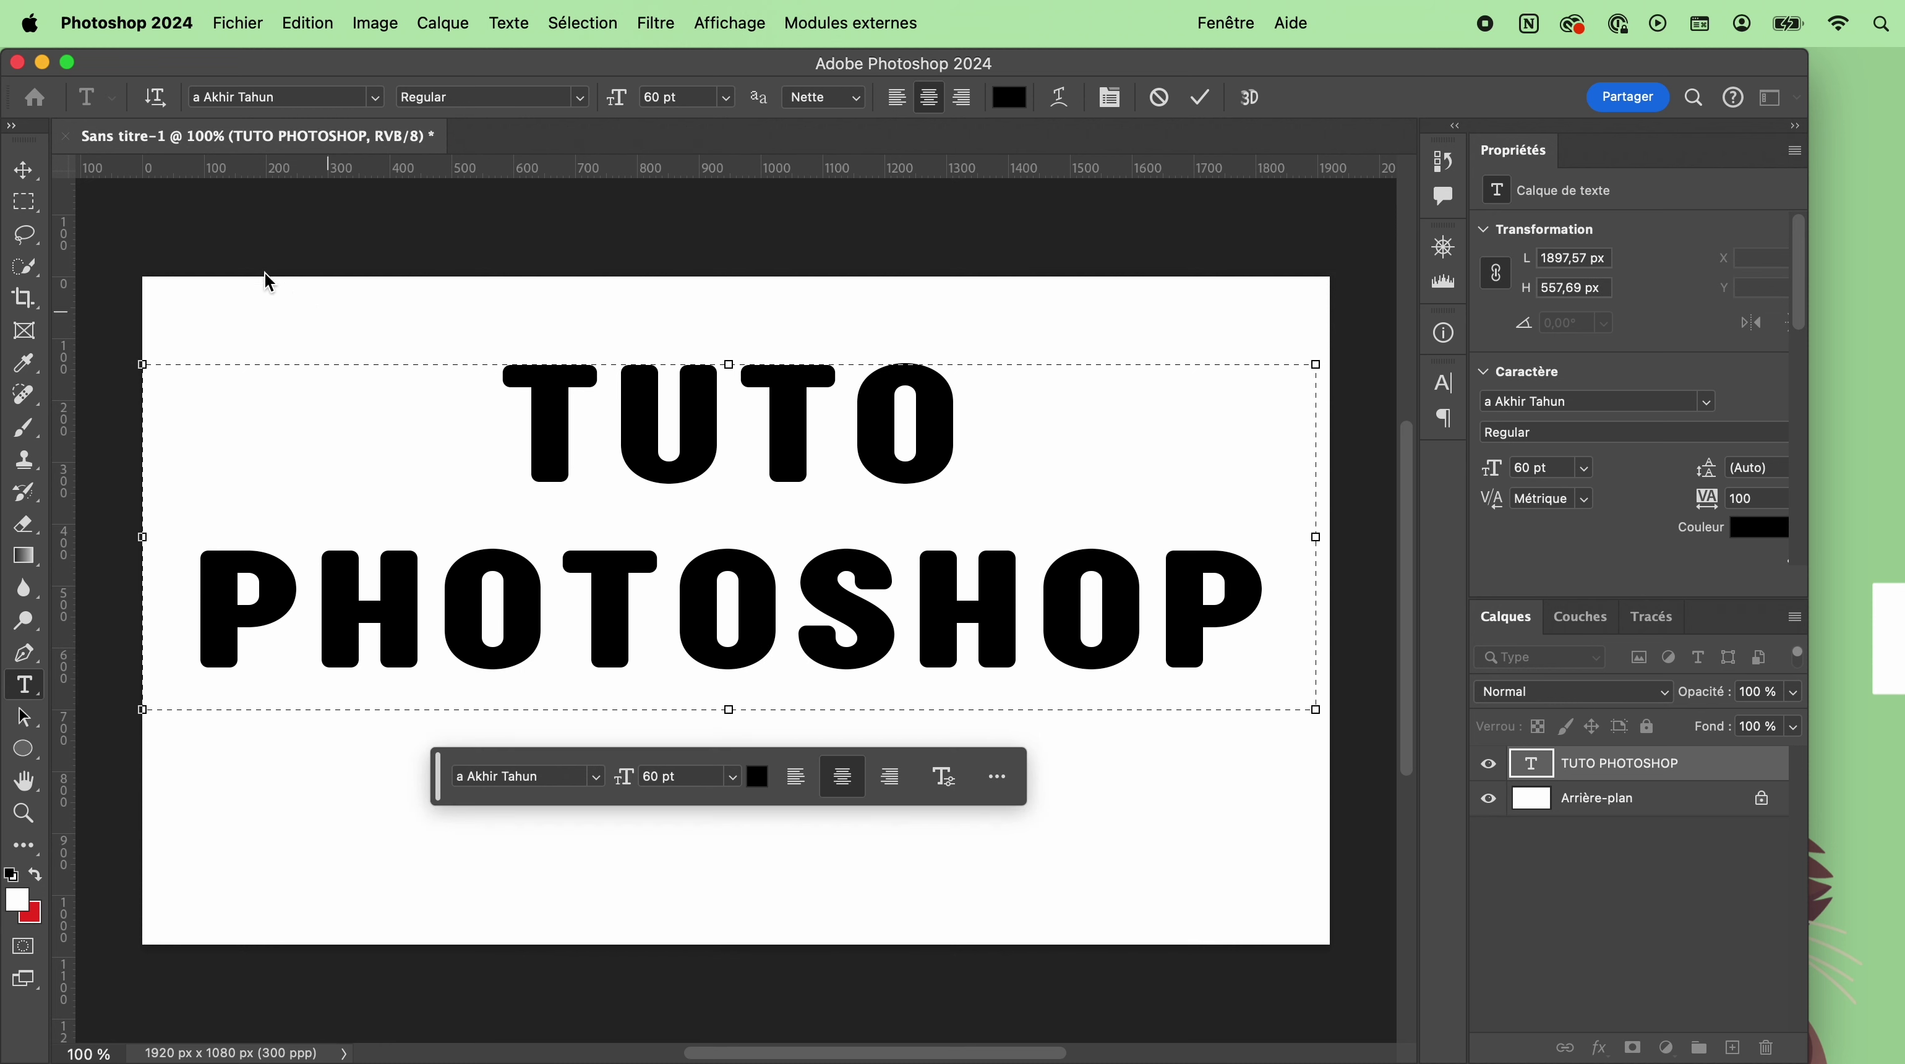
{"action": "left_click", "coordinate": [24, 170]}
{"action": "left_click_drag", "start_coordinate": [782, 423], "coordinate": [784, 496]}
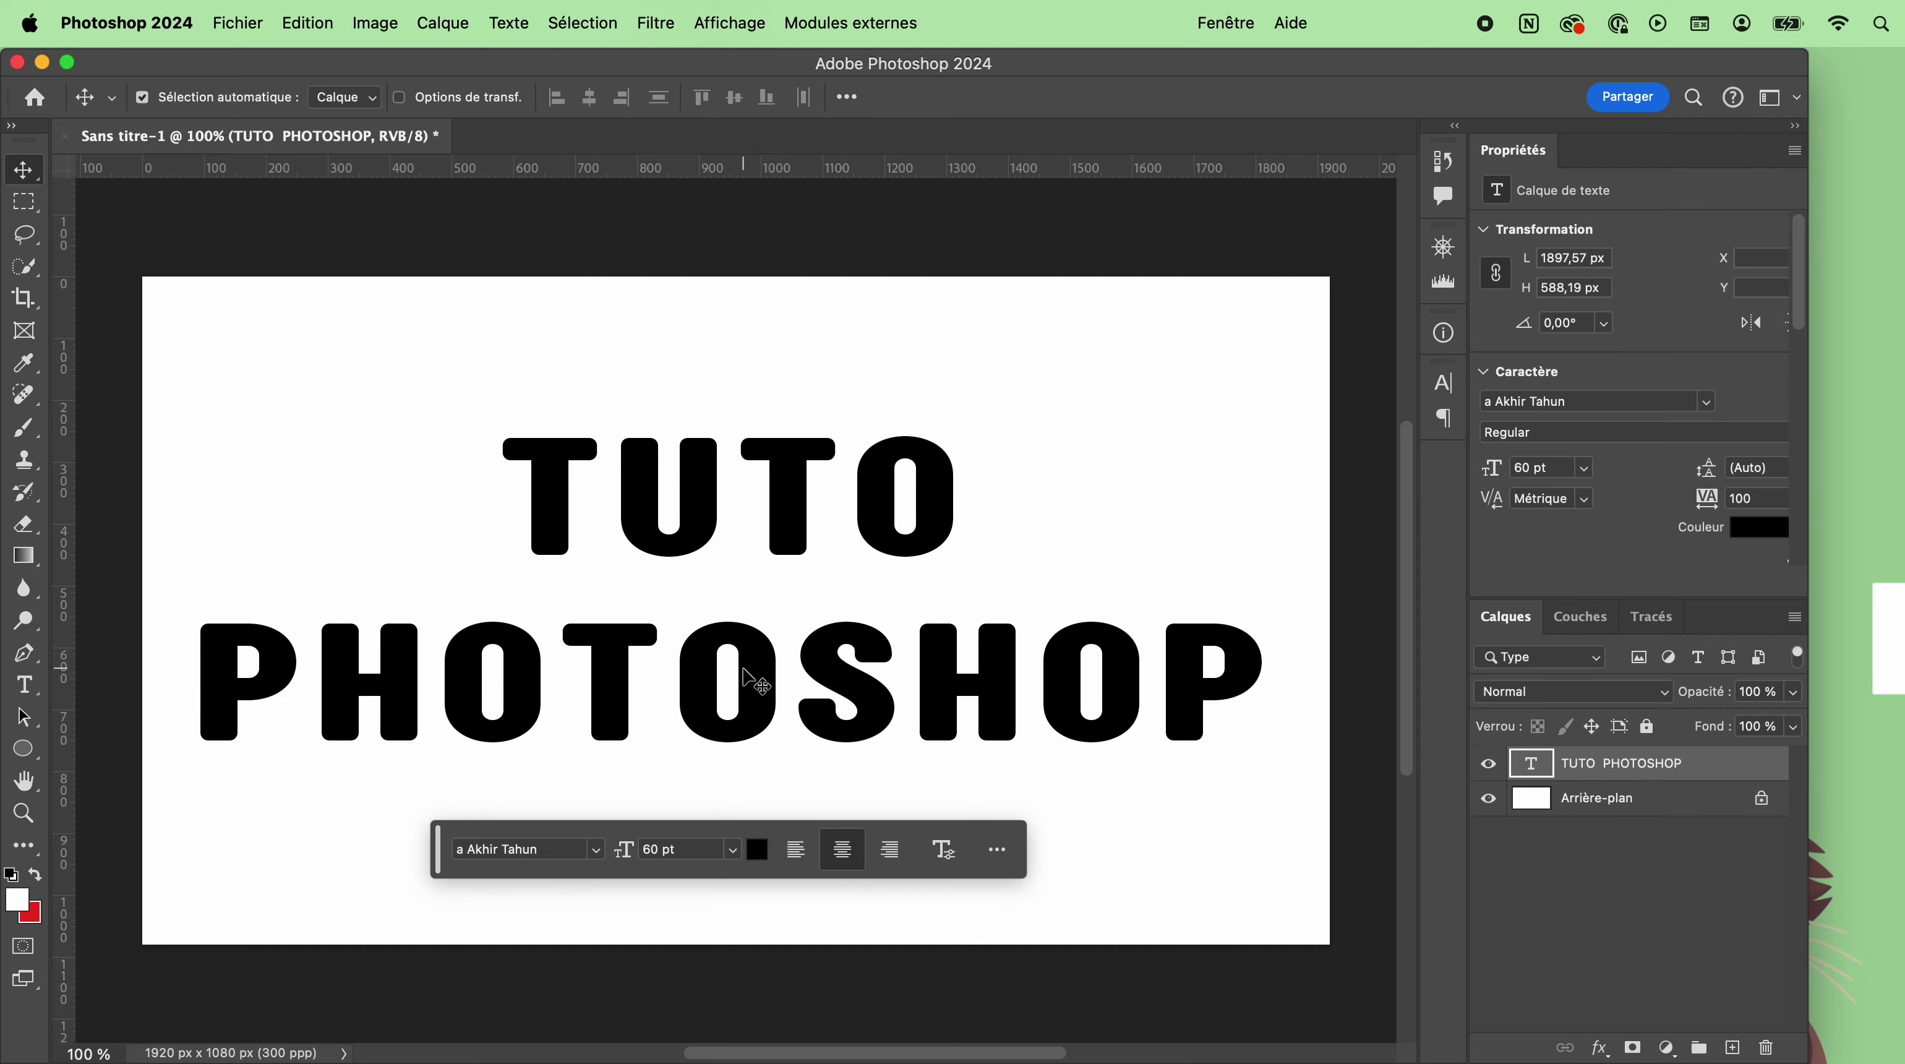
Try free-transforming the title to about 54% width and 144% height, then cancel the transformation.
{"action": "key", "text": "super+t"}
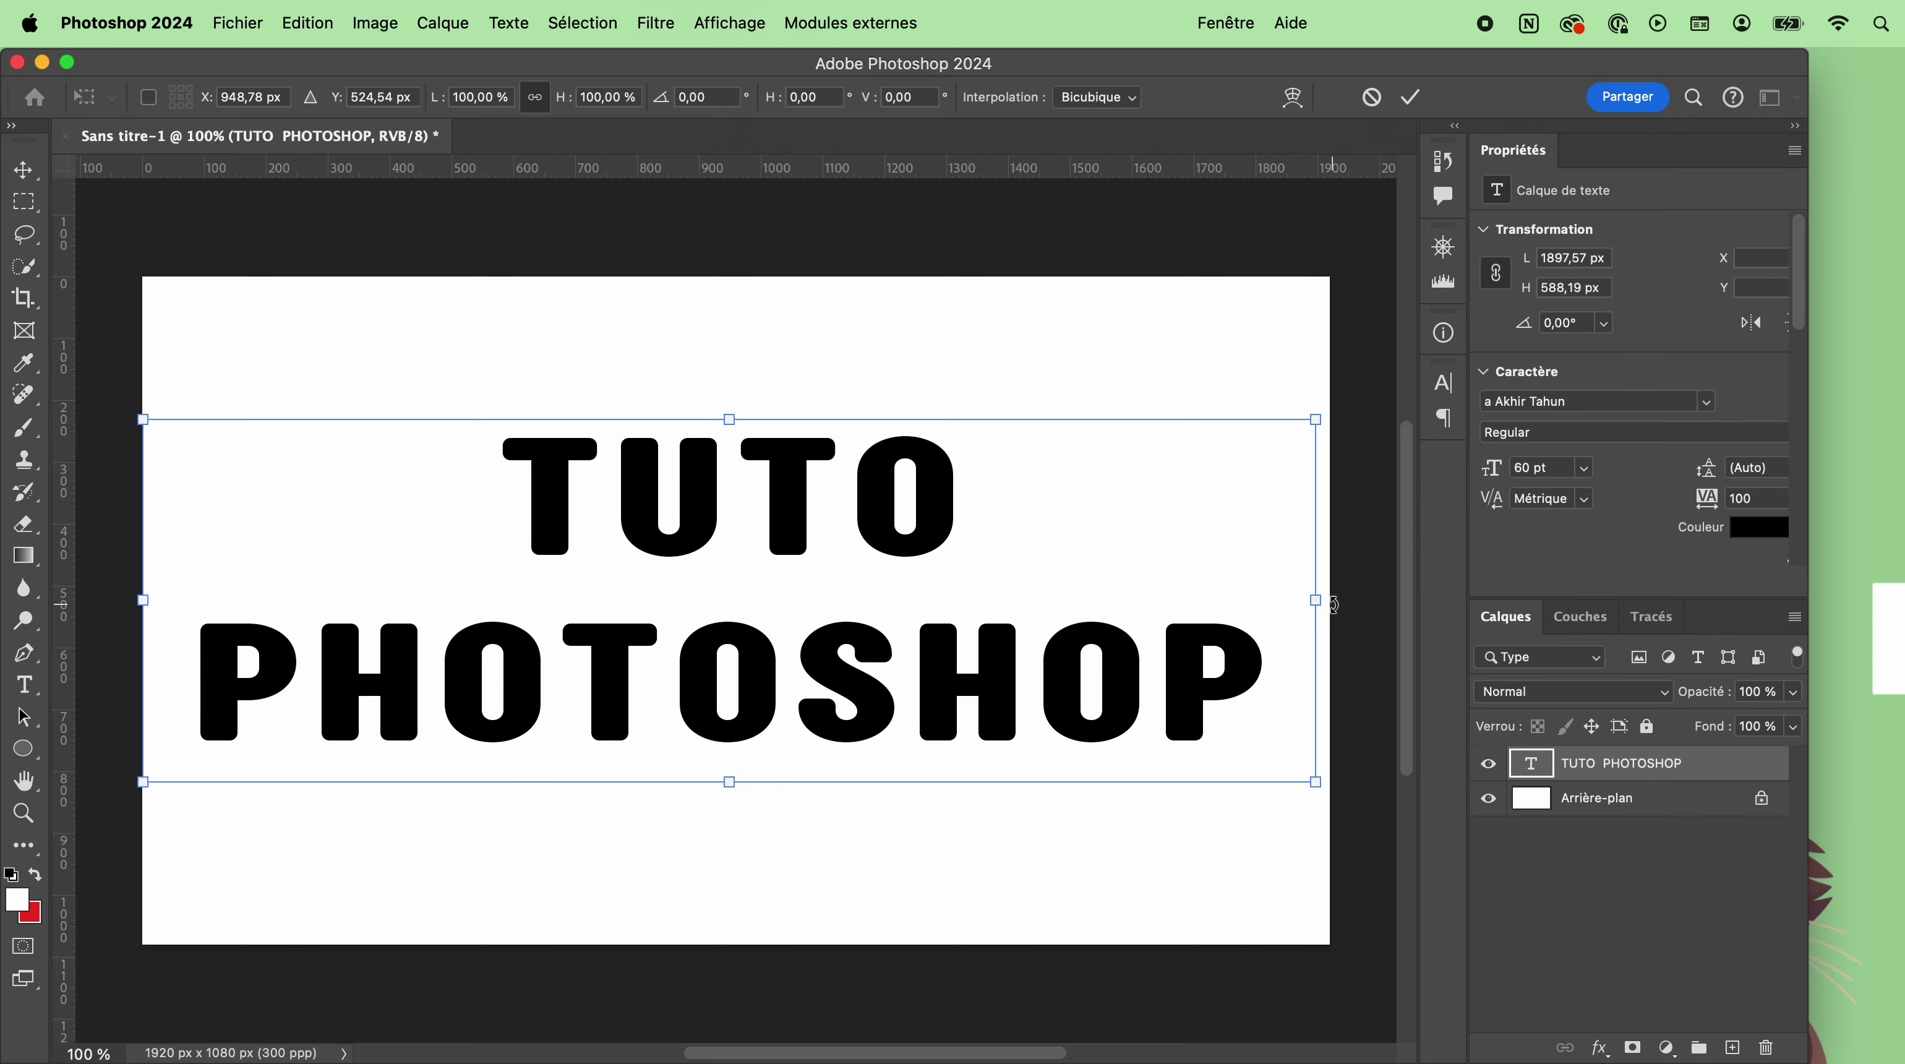
{"action": "left_click_drag", "start_coordinate": [1316, 600], "coordinate": [740, 631]}
{"action": "left_click_drag", "start_coordinate": [425, 783], "coordinate": [424, 941]}
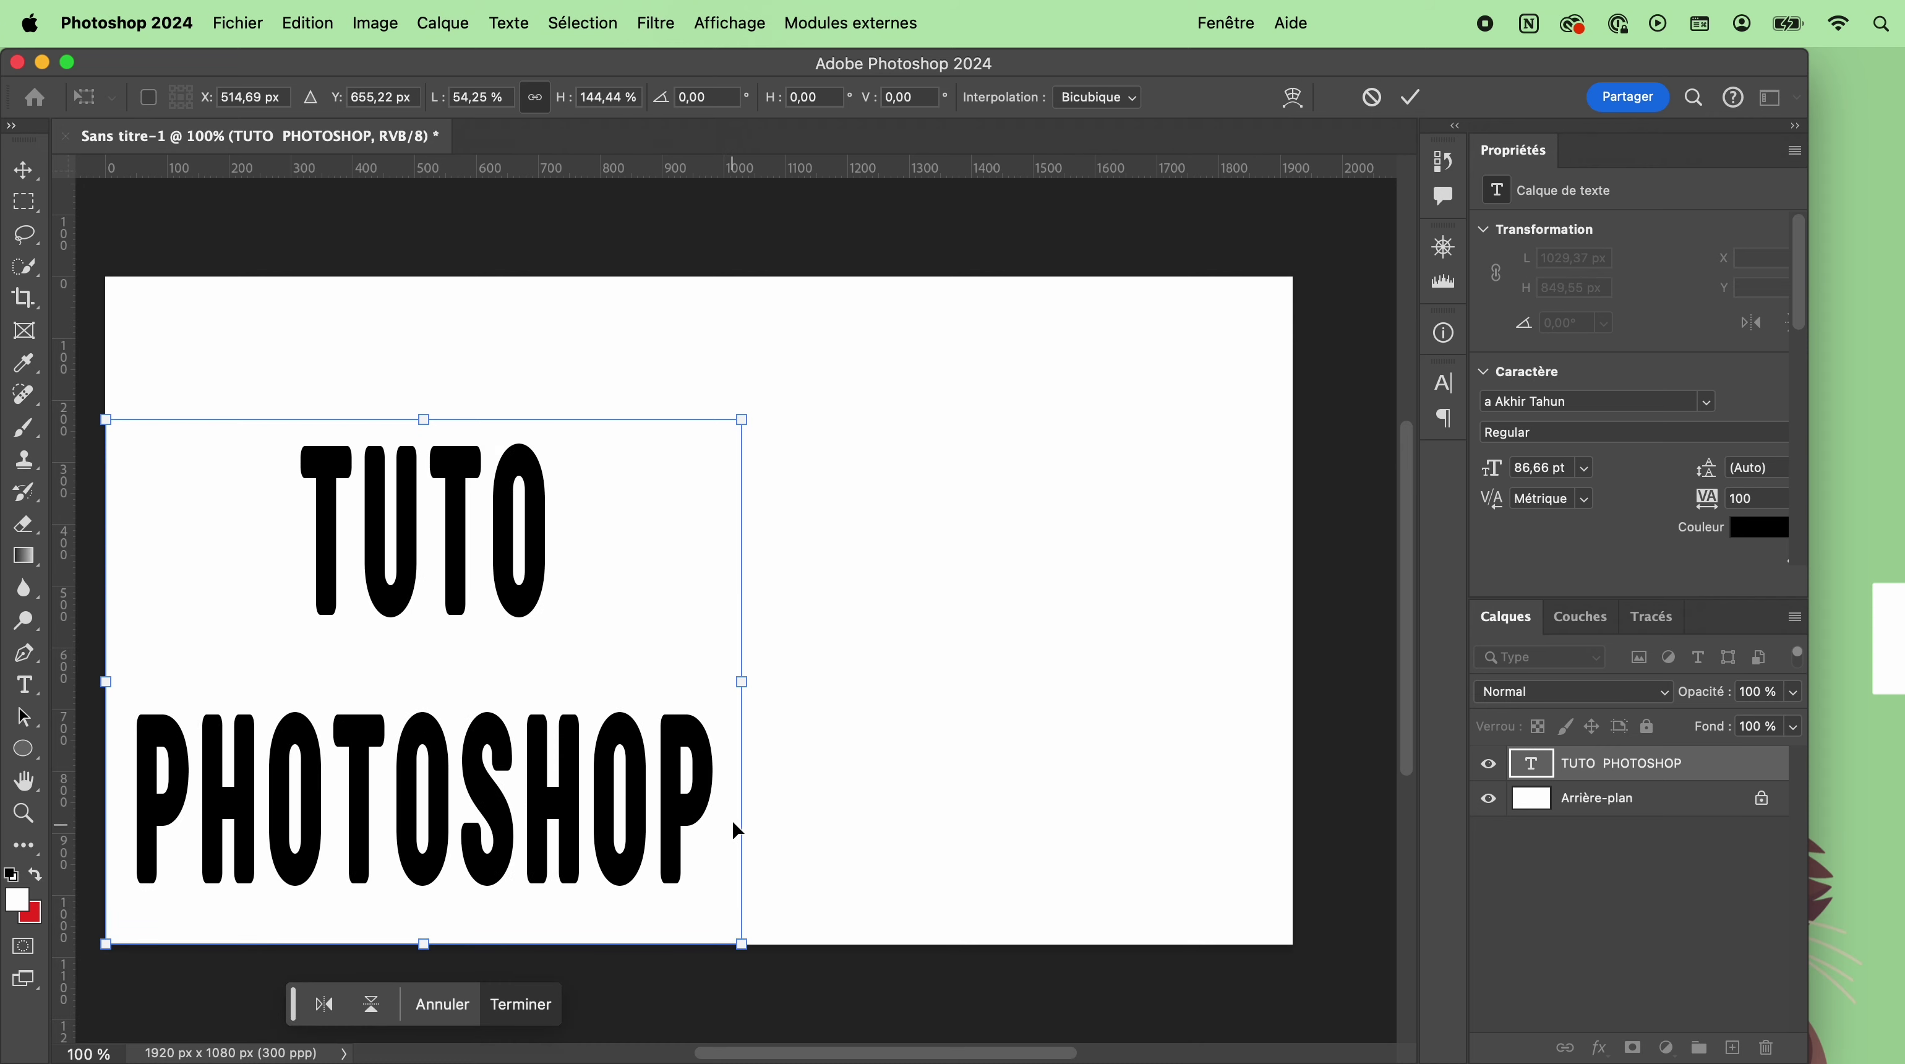
{"action": "left_click", "coordinate": [443, 1004]}
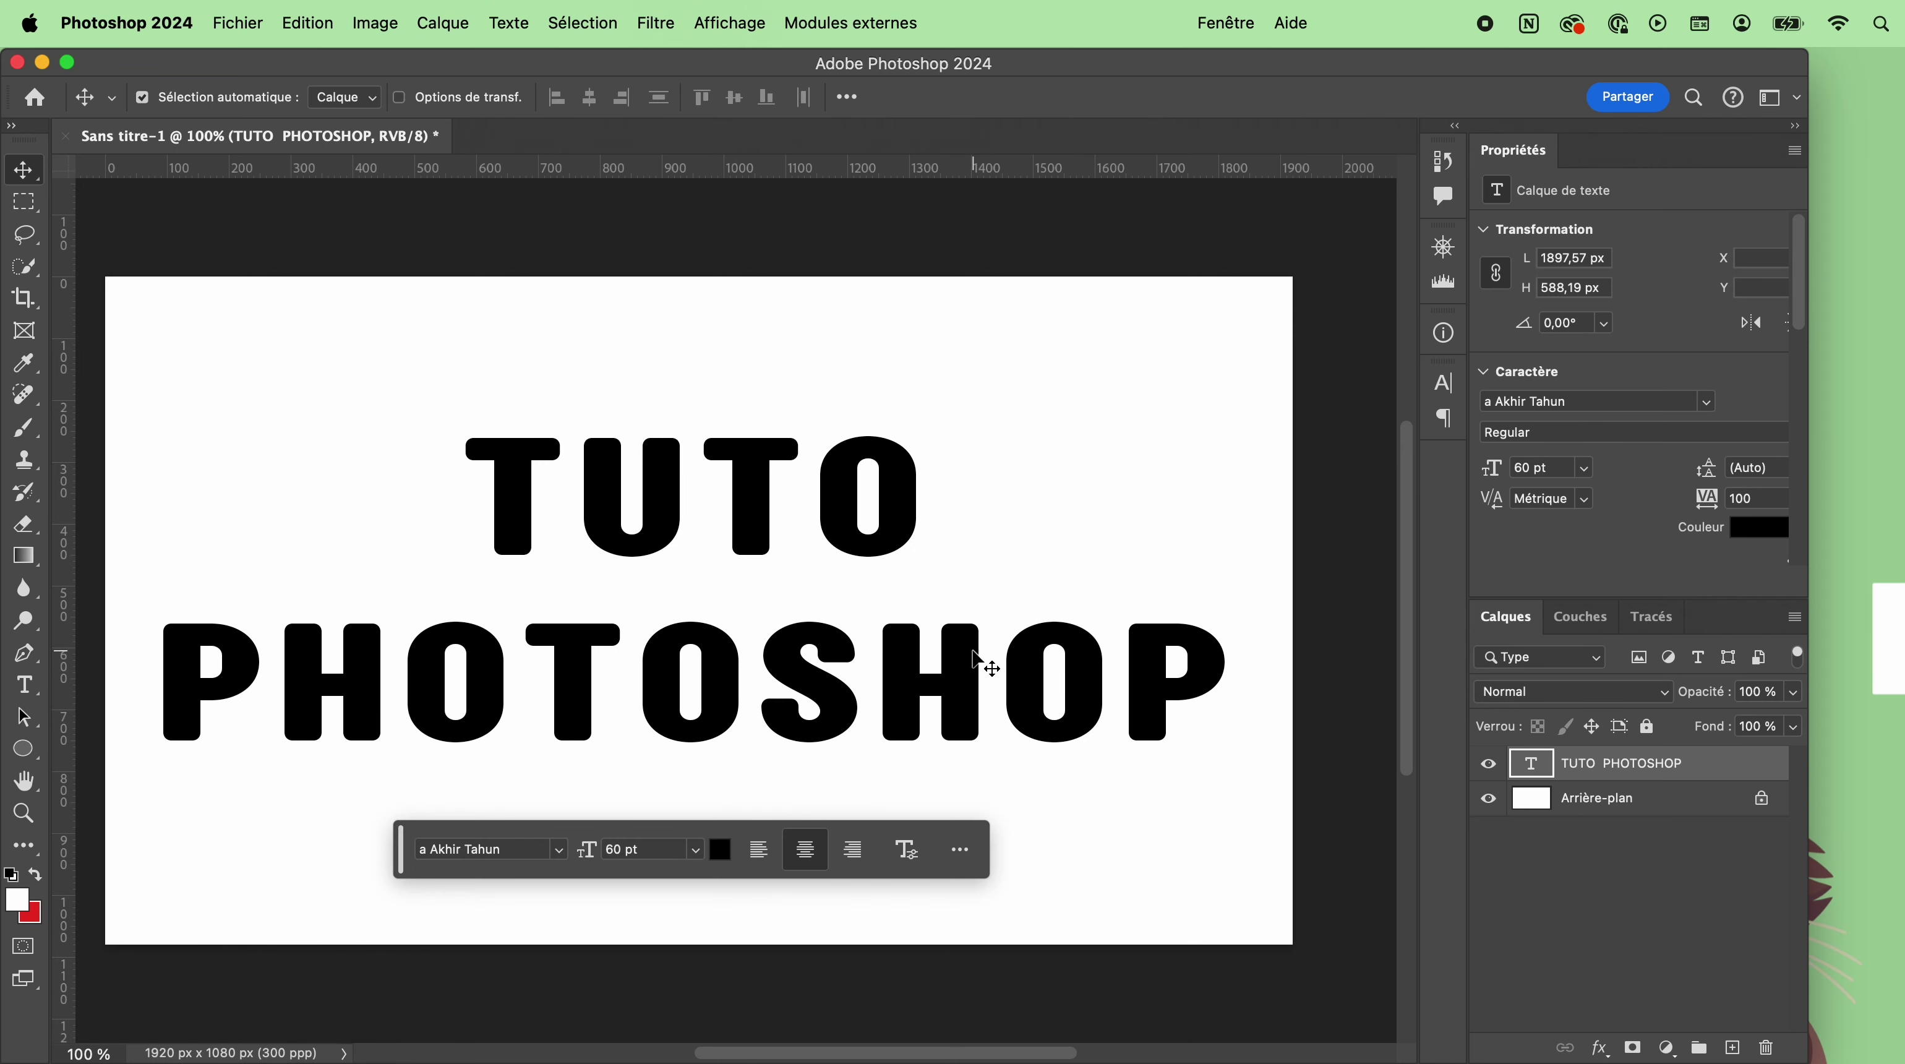
{"action": "scroll", "coordinate": [983, 666], "scroll_direction": "left", "scroll_amount": 2}
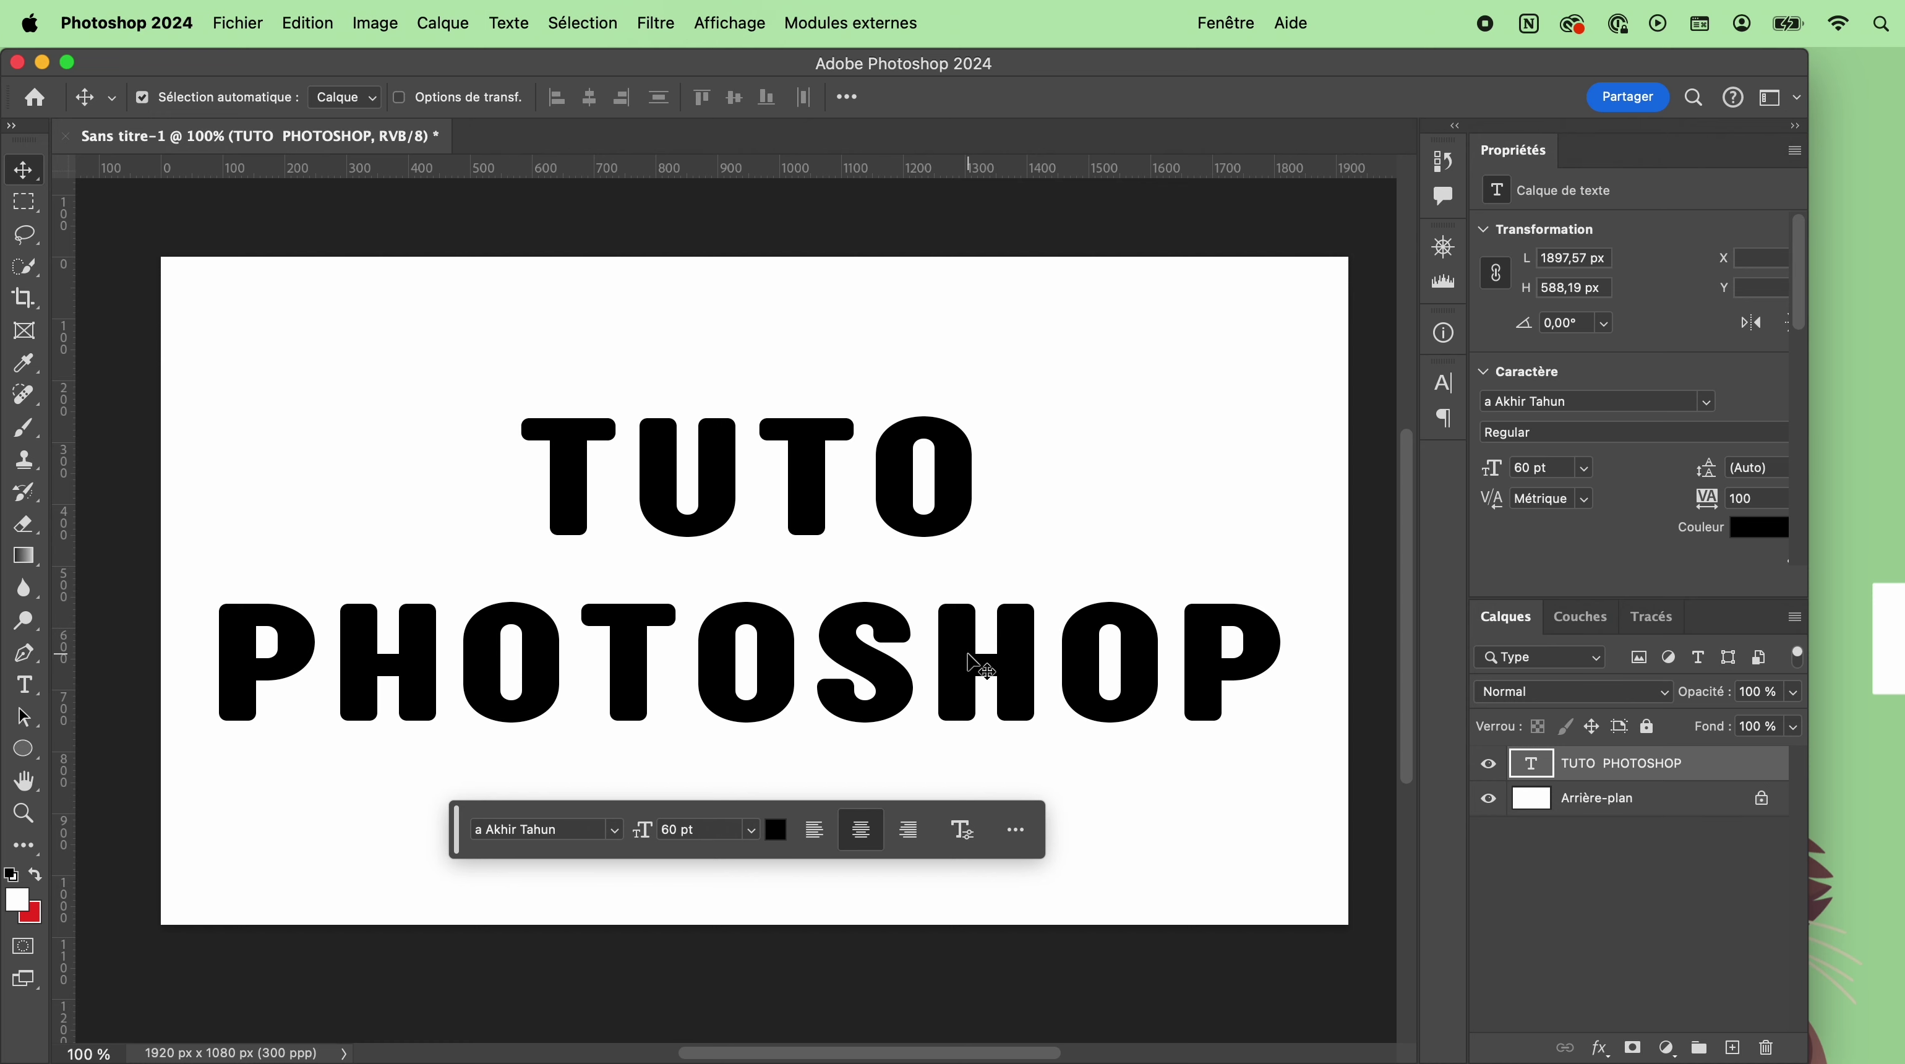
Select all of the title text and set its leading to 58 pt.
{"action": "double_click", "coordinate": [982, 666]}
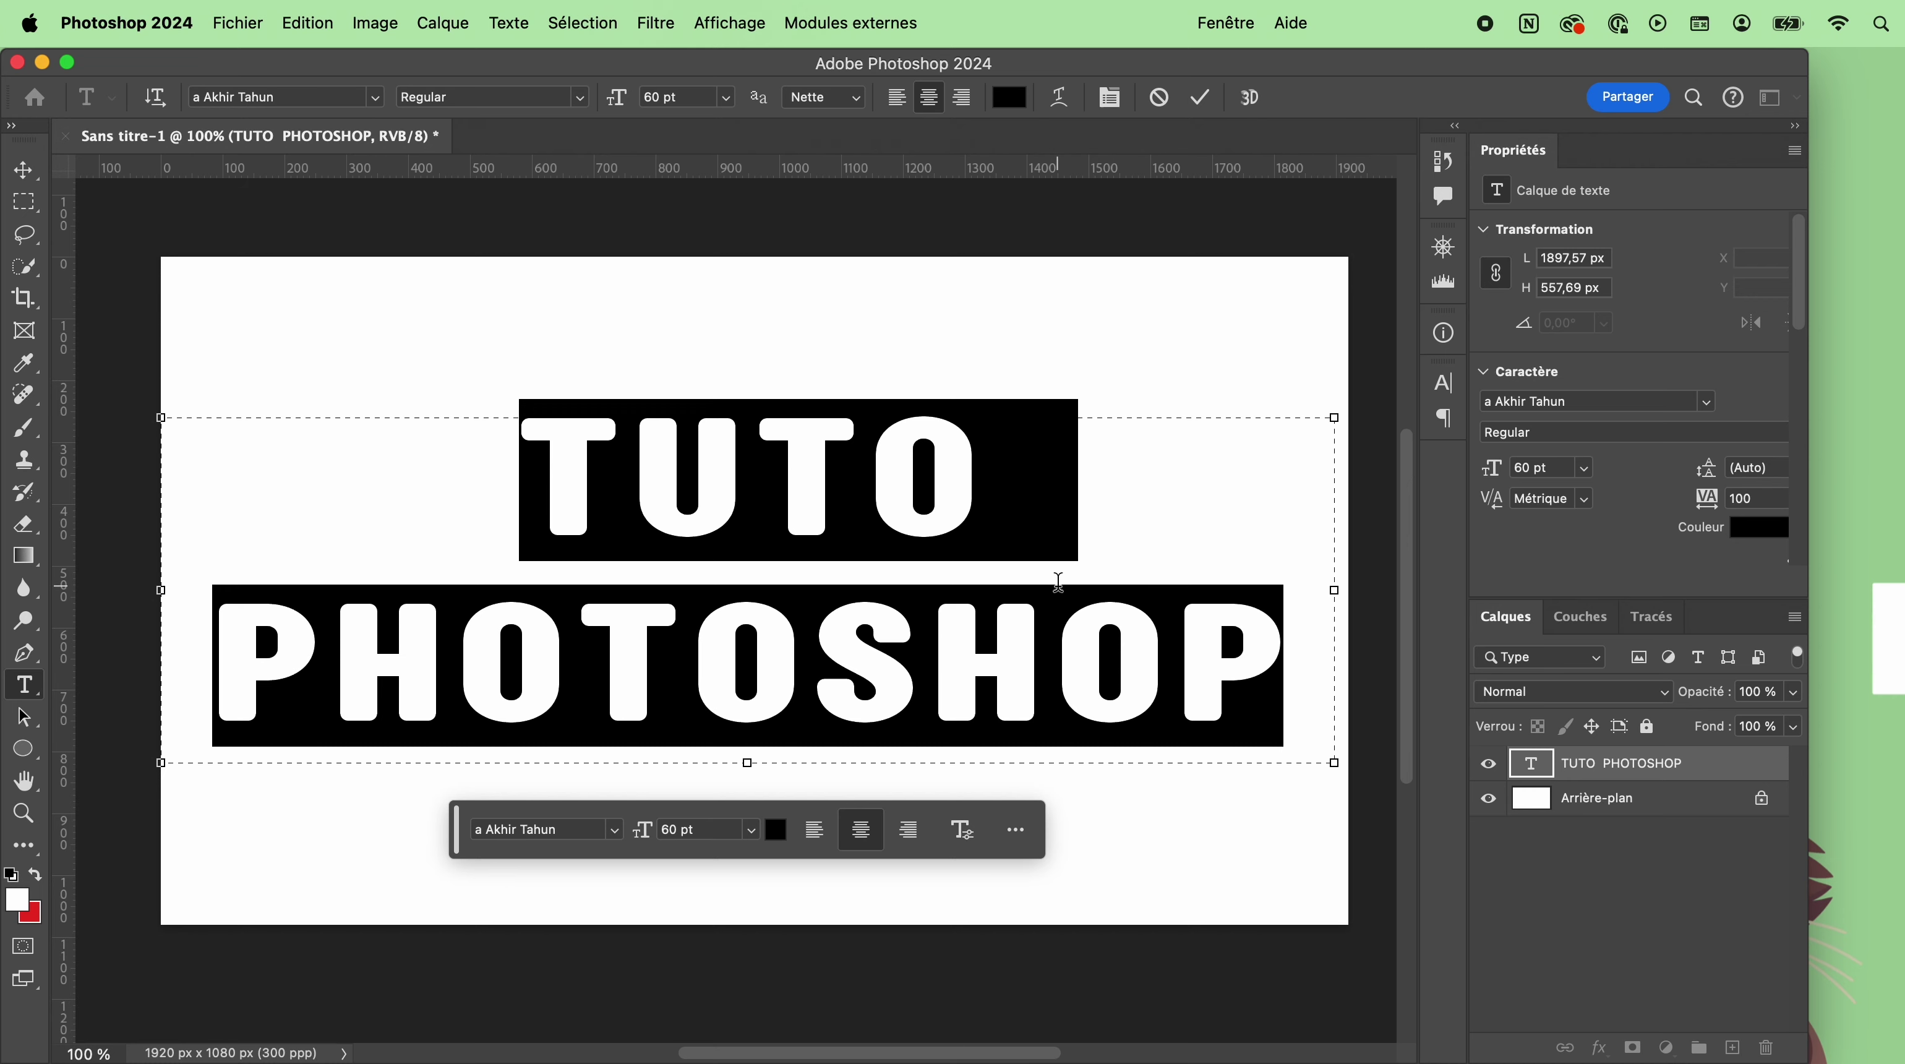
{"action": "left_click", "coordinate": [1226, 23]}
{"action": "left_click", "coordinate": [1236, 235]}
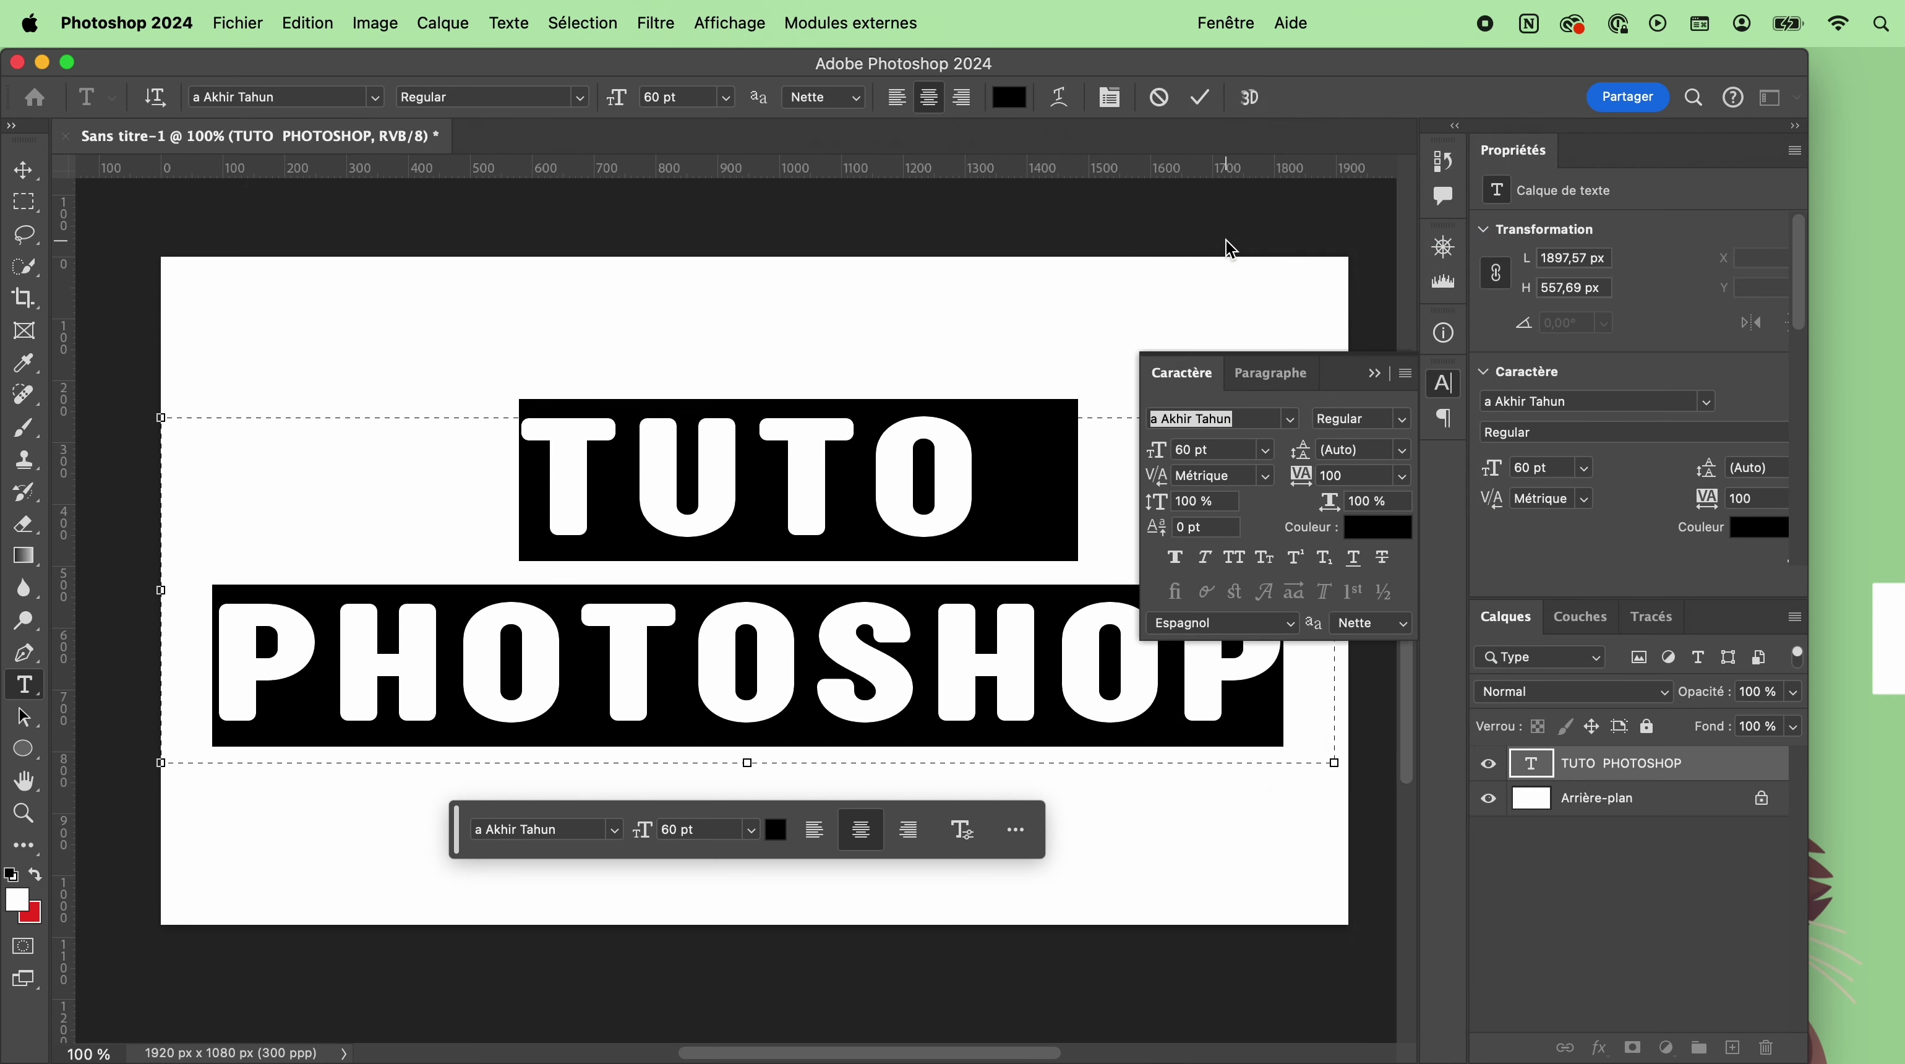
{"action": "left_click", "coordinate": [1405, 420]}
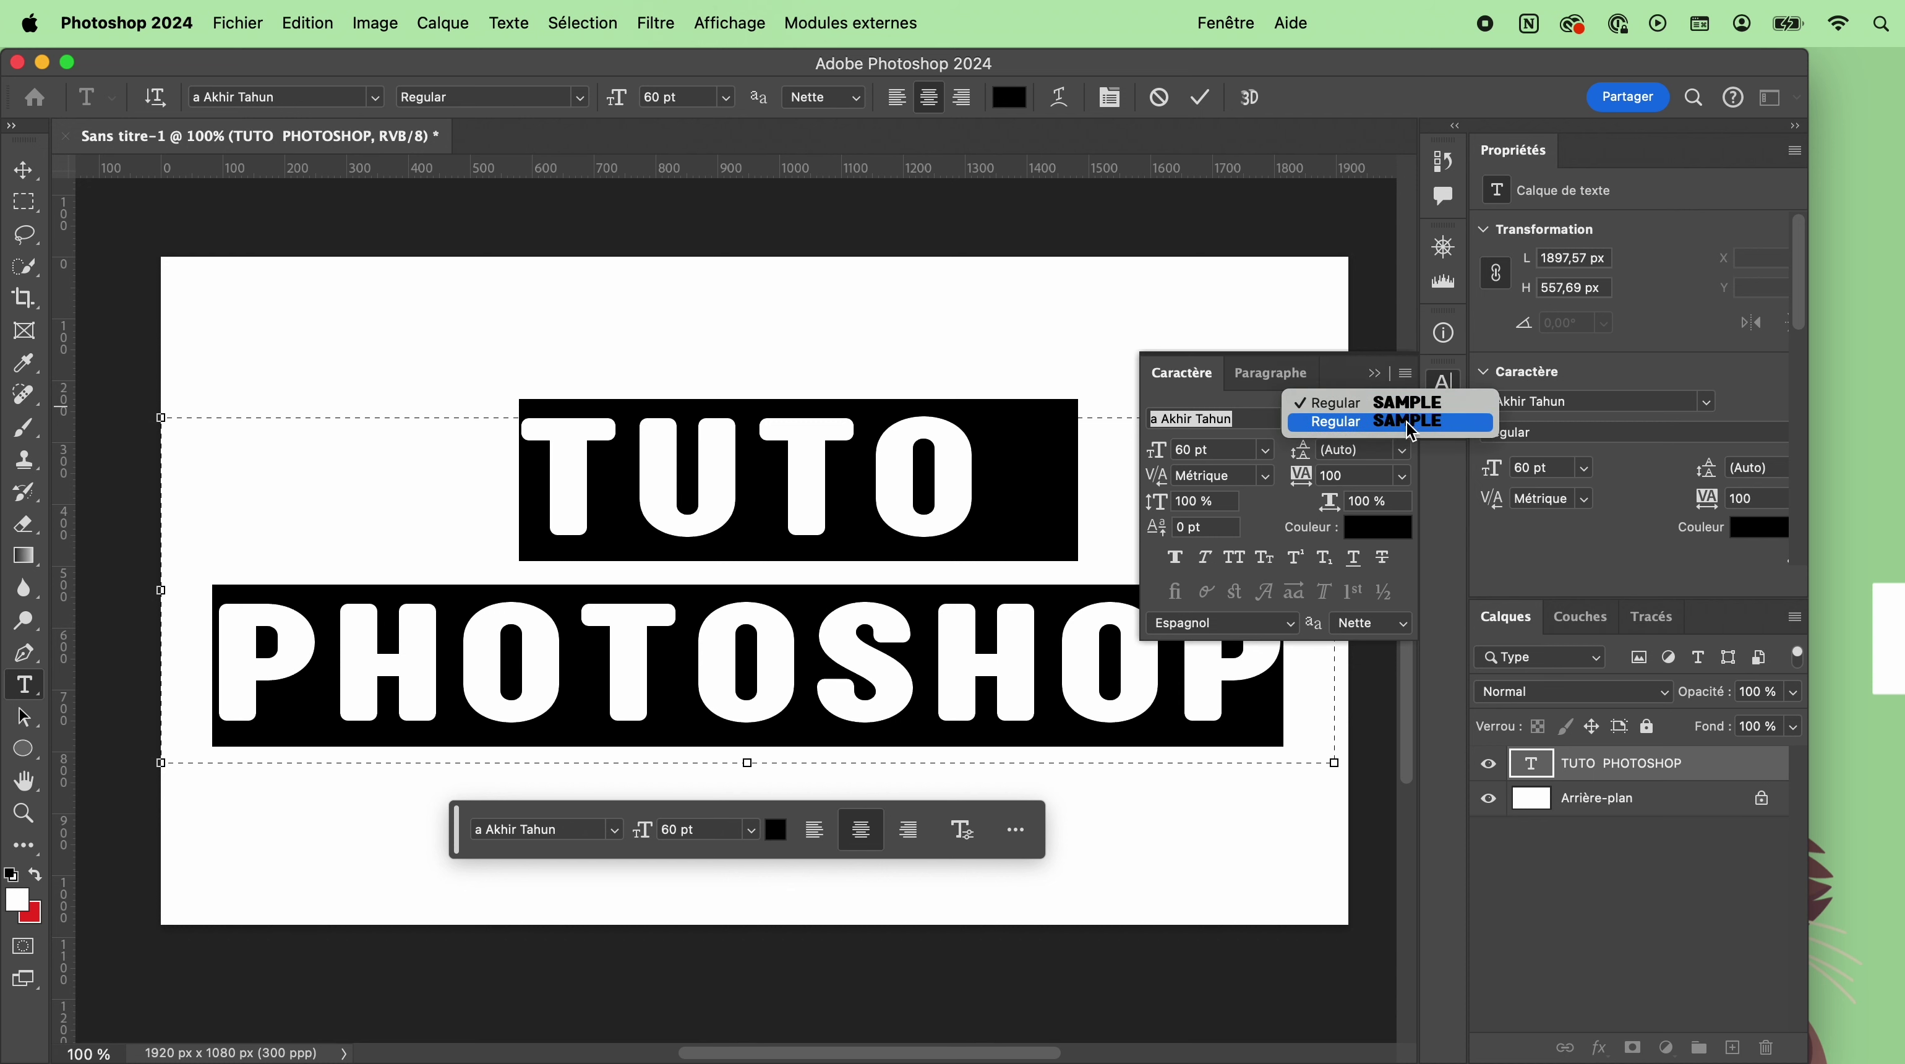
{"action": "key", "text": "Escape"}
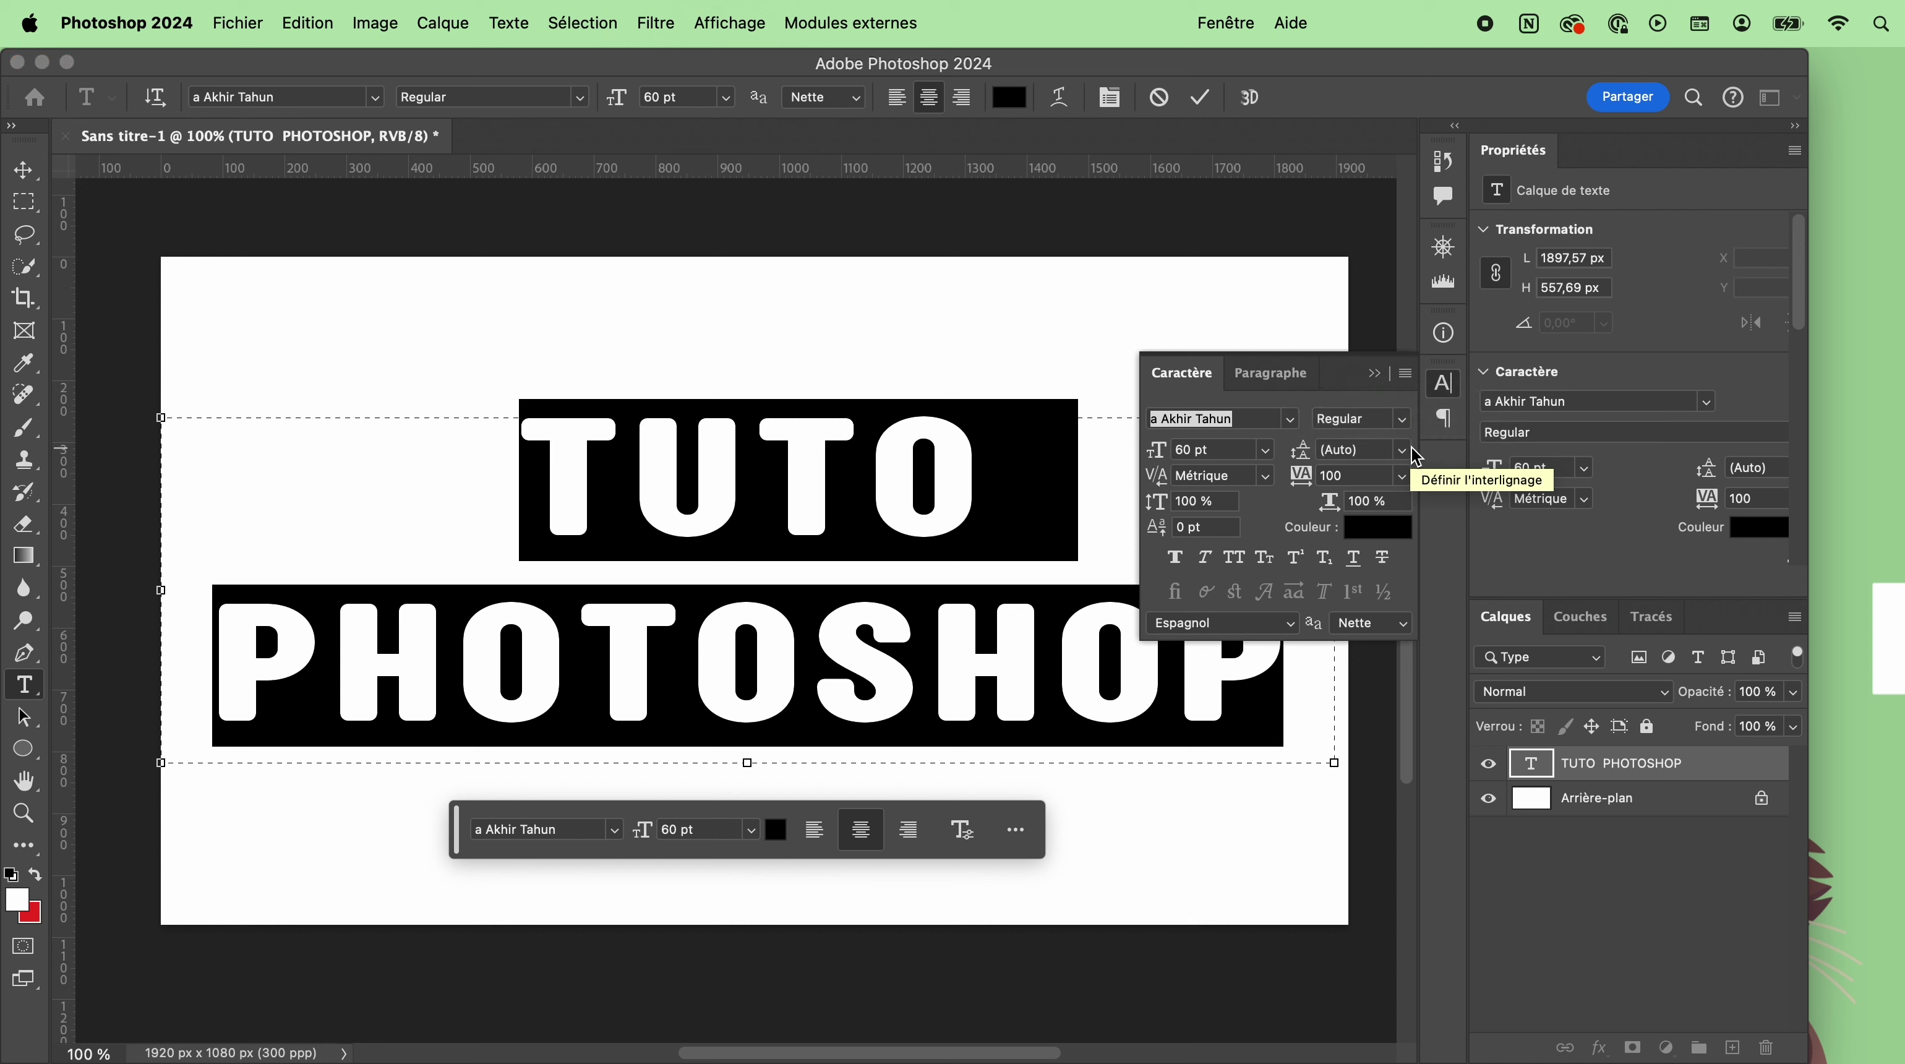
{"action": "left_click", "coordinate": [1265, 450]}
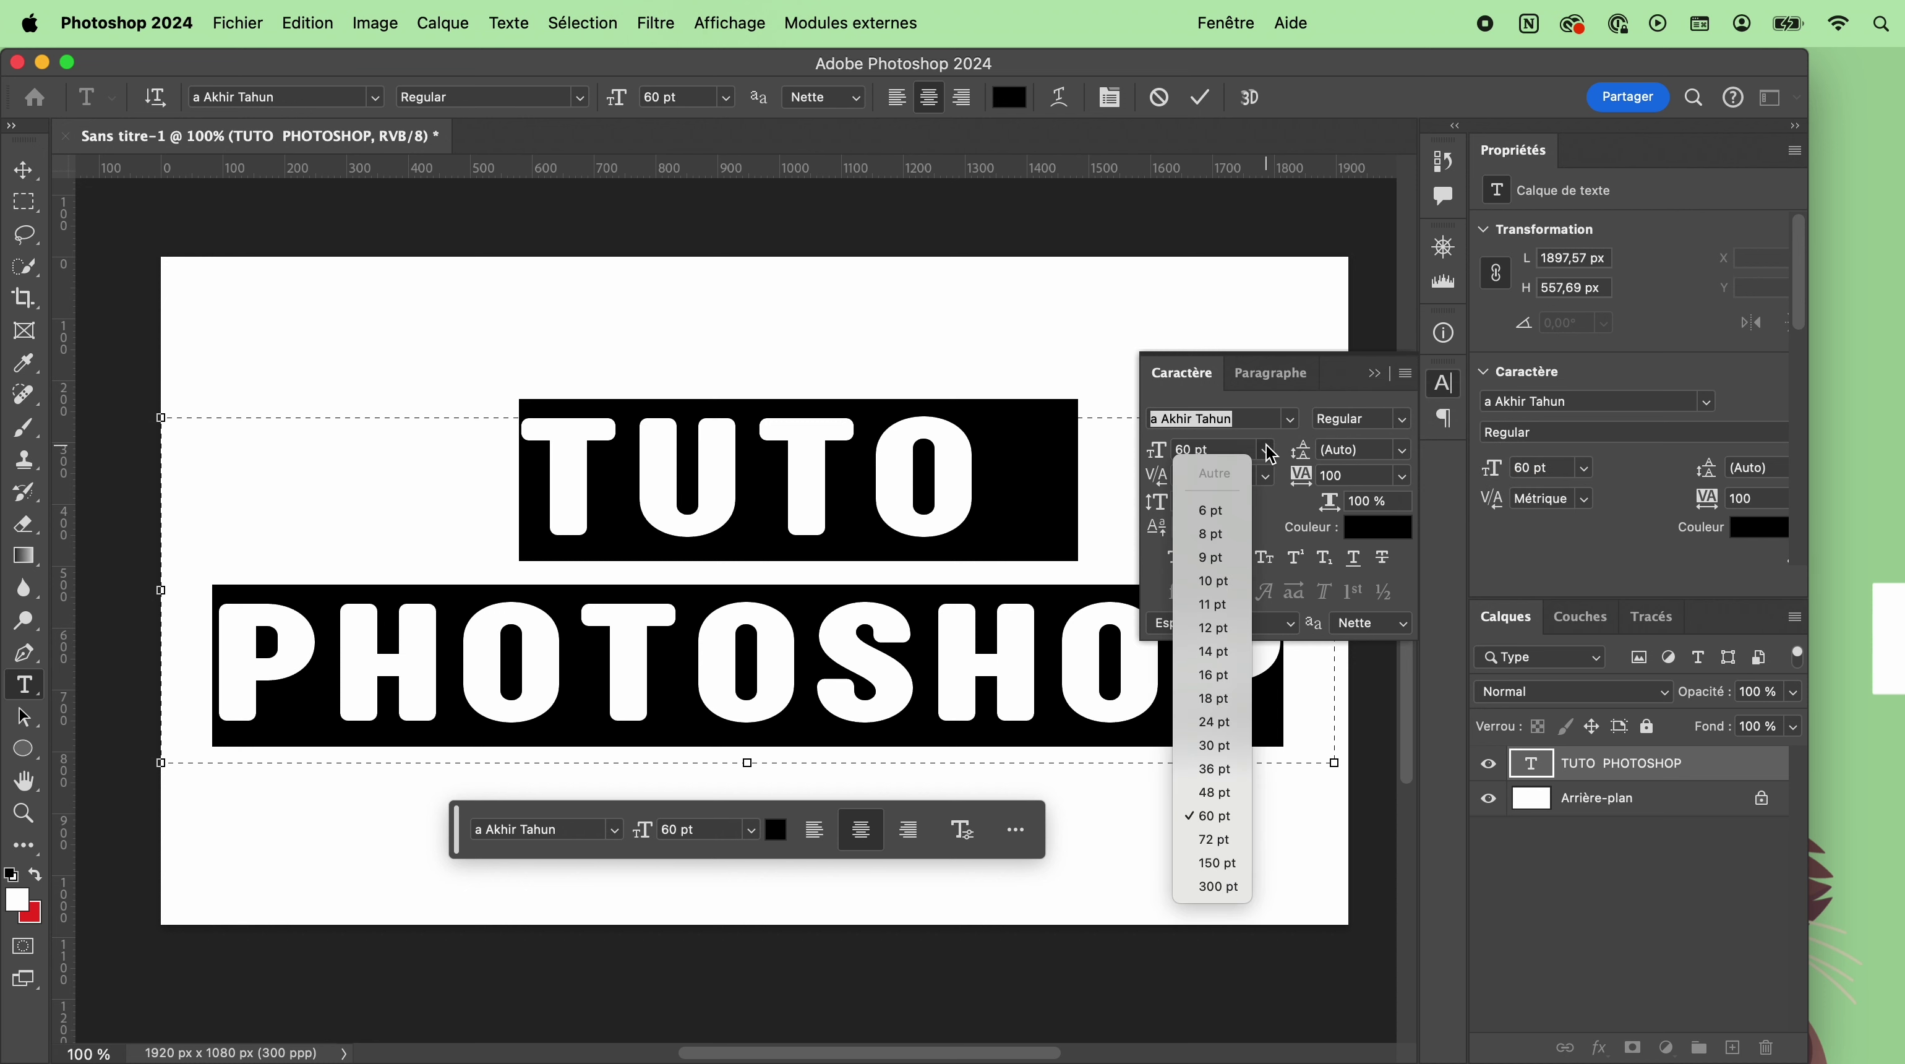
{"action": "key", "text": "Escape"}
{"action": "left_click_drag", "start_coordinate": [1303, 451], "coordinate": [1281, 454]}
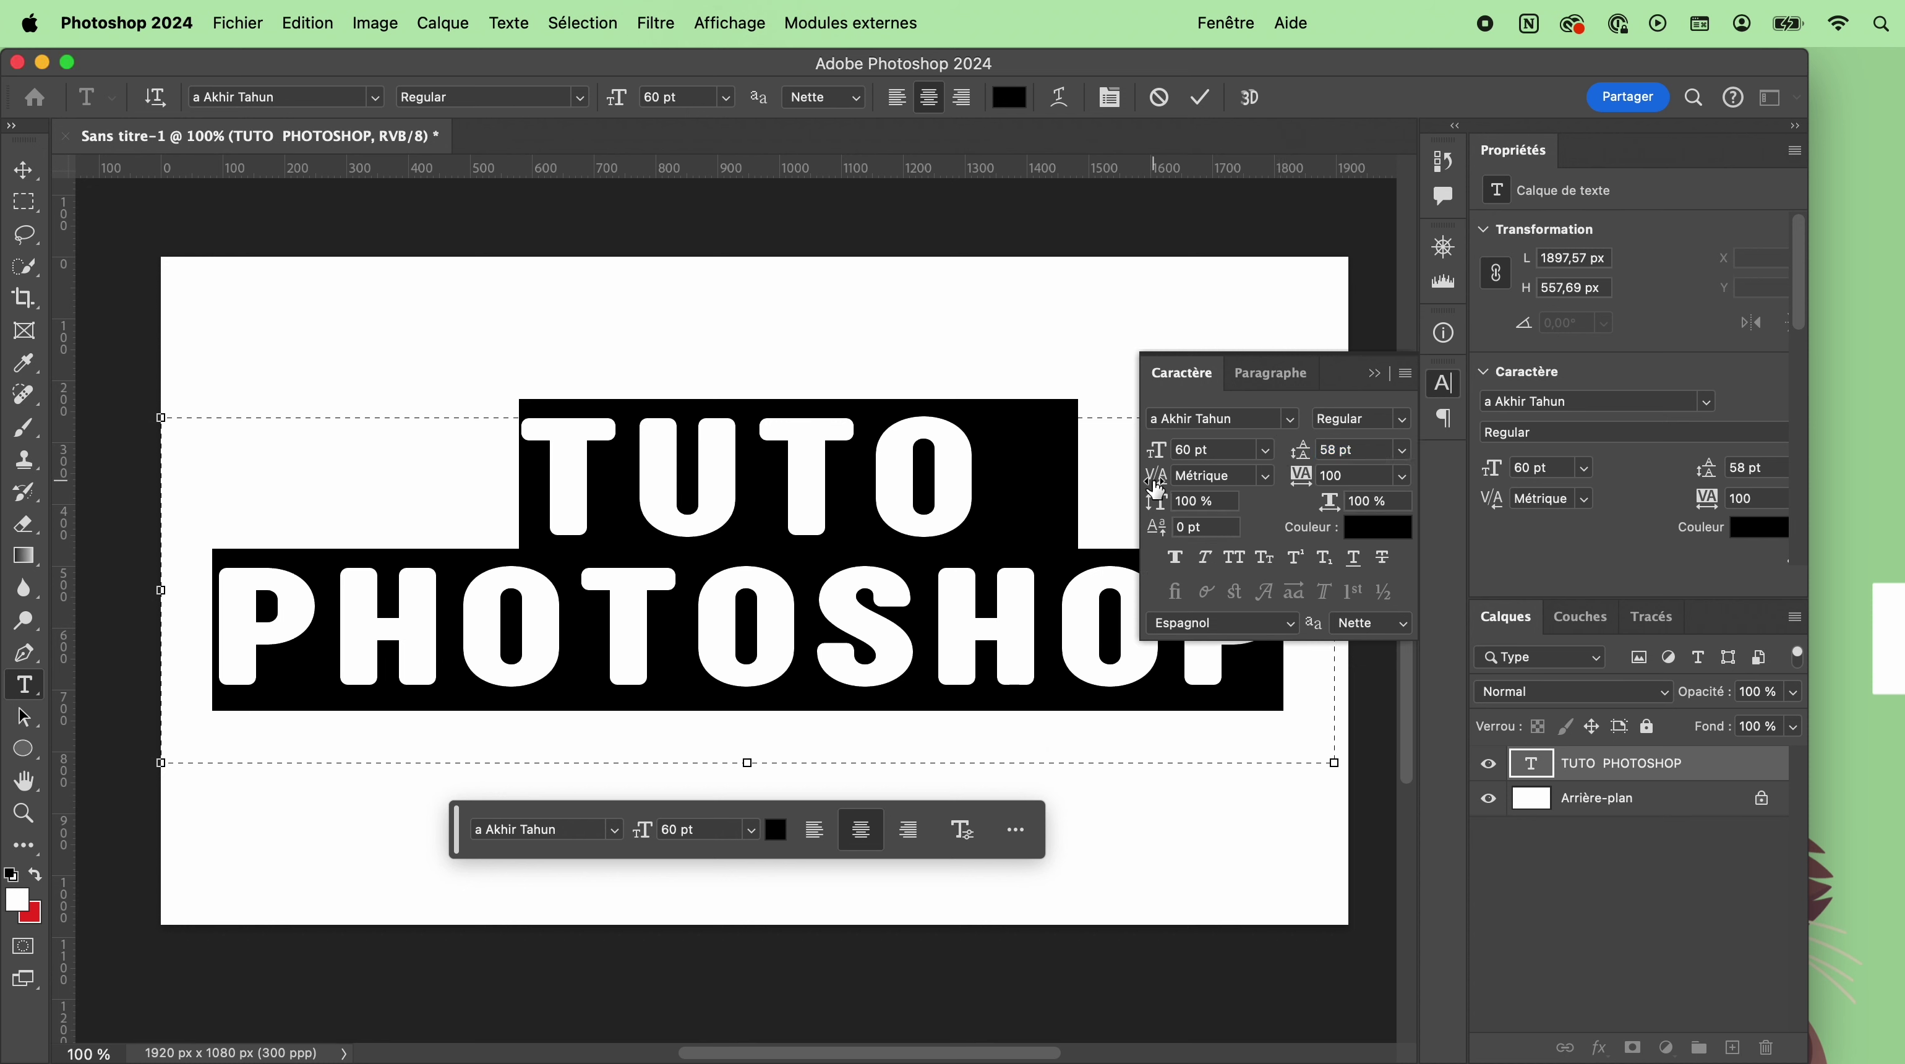
Set the title's kerning to 0 and its tracking to -20, then commit the text.
{"action": "left_click_drag", "start_coordinate": [1159, 483], "coordinate": [1164, 484]}
{"action": "left_click_drag", "start_coordinate": [1301, 481], "coordinate": [1298, 488]}
{"action": "mouse_move", "coordinate": [1159, 503]}
{"action": "left_mouse_down"}
{"action": "mouse_move", "coordinate": [1252, 507]}
{"action": "mouse_move", "coordinate": [1156, 503]}
{"action": "left_mouse_up"}
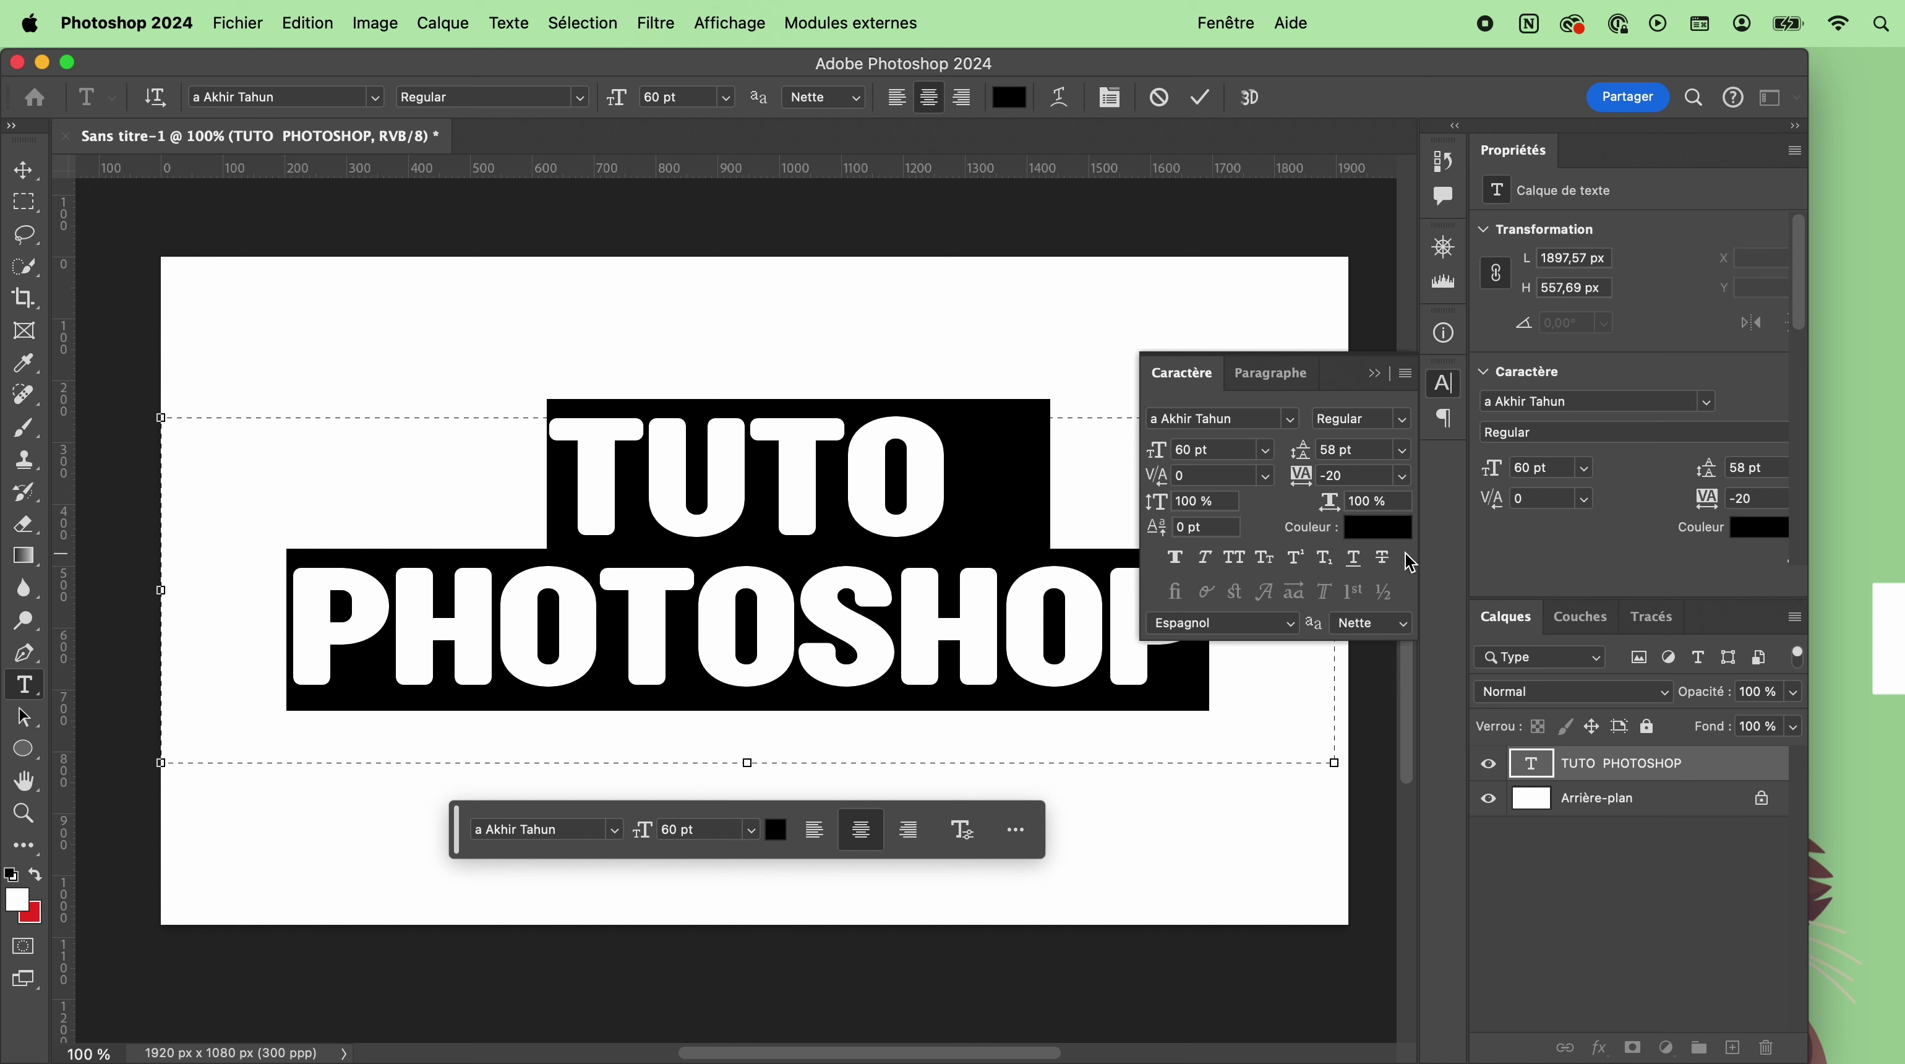
{"action": "left_click", "coordinate": [1375, 373]}
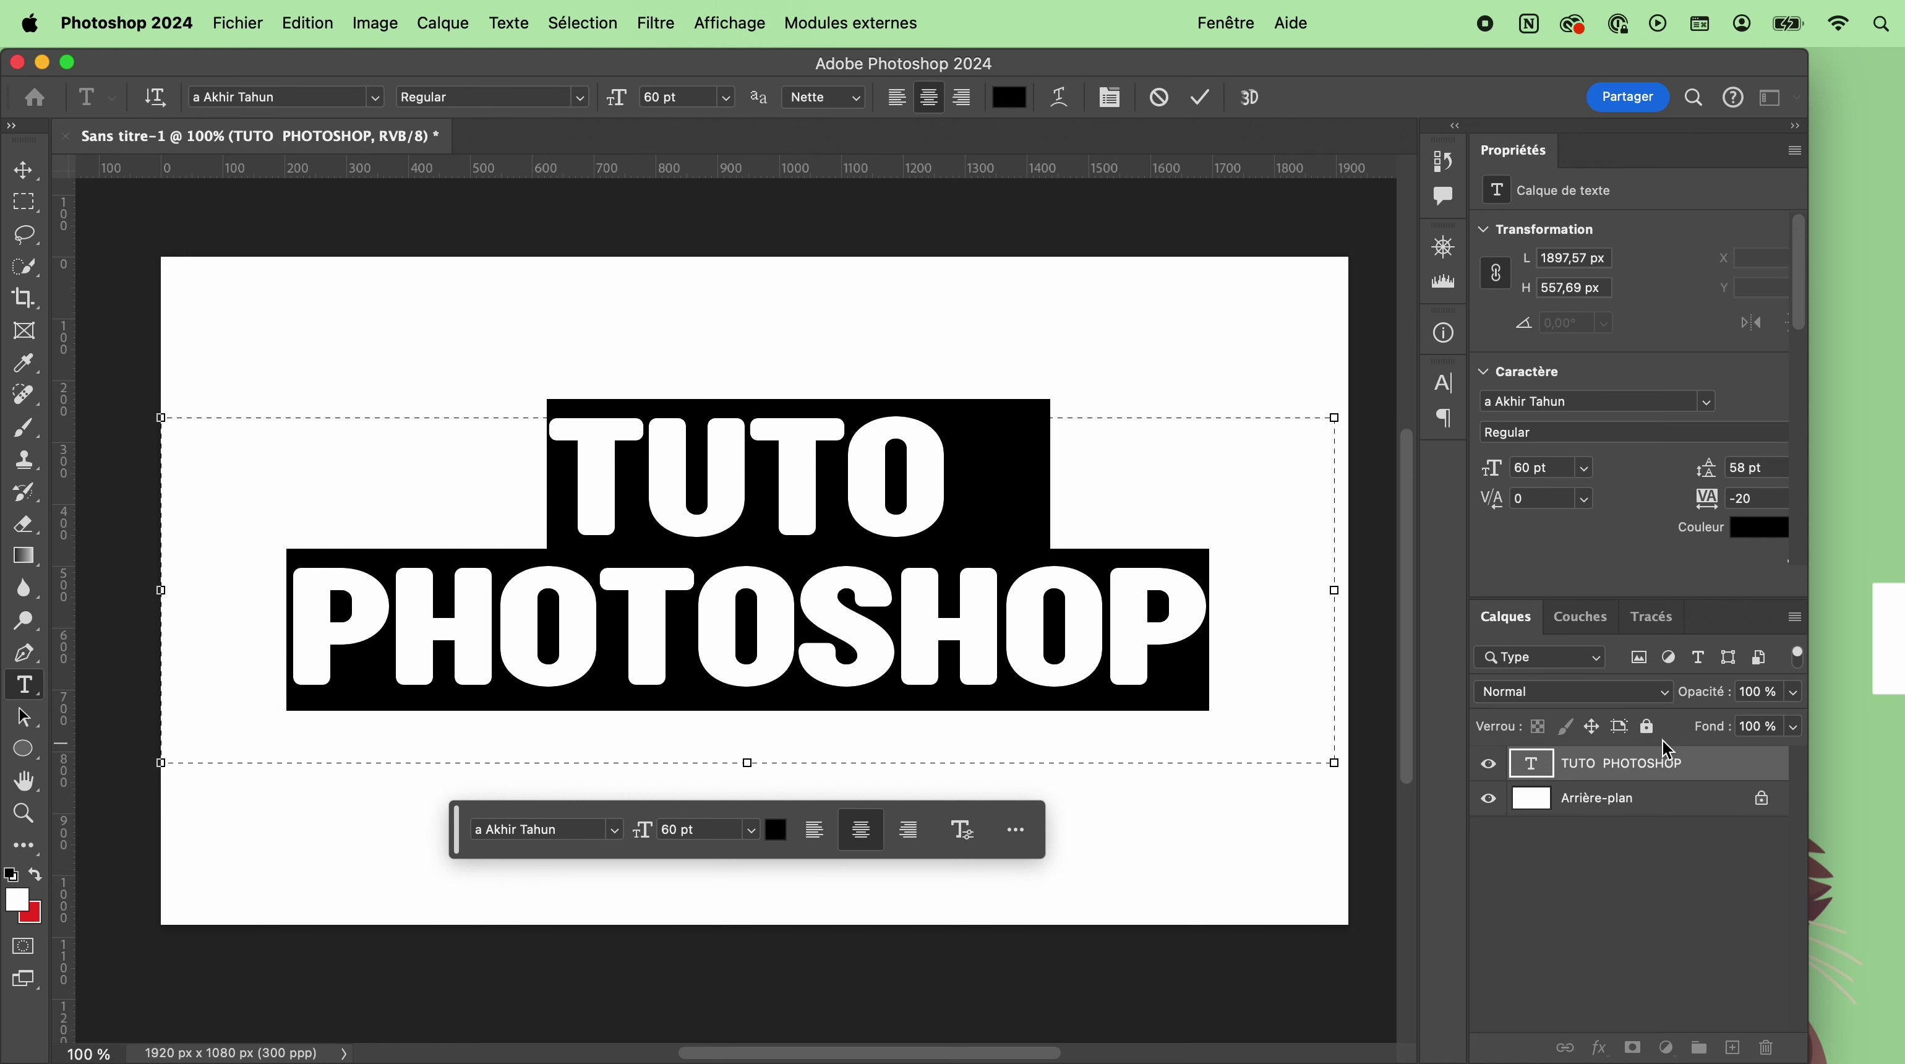
{"action": "left_click", "coordinate": [1620, 767]}
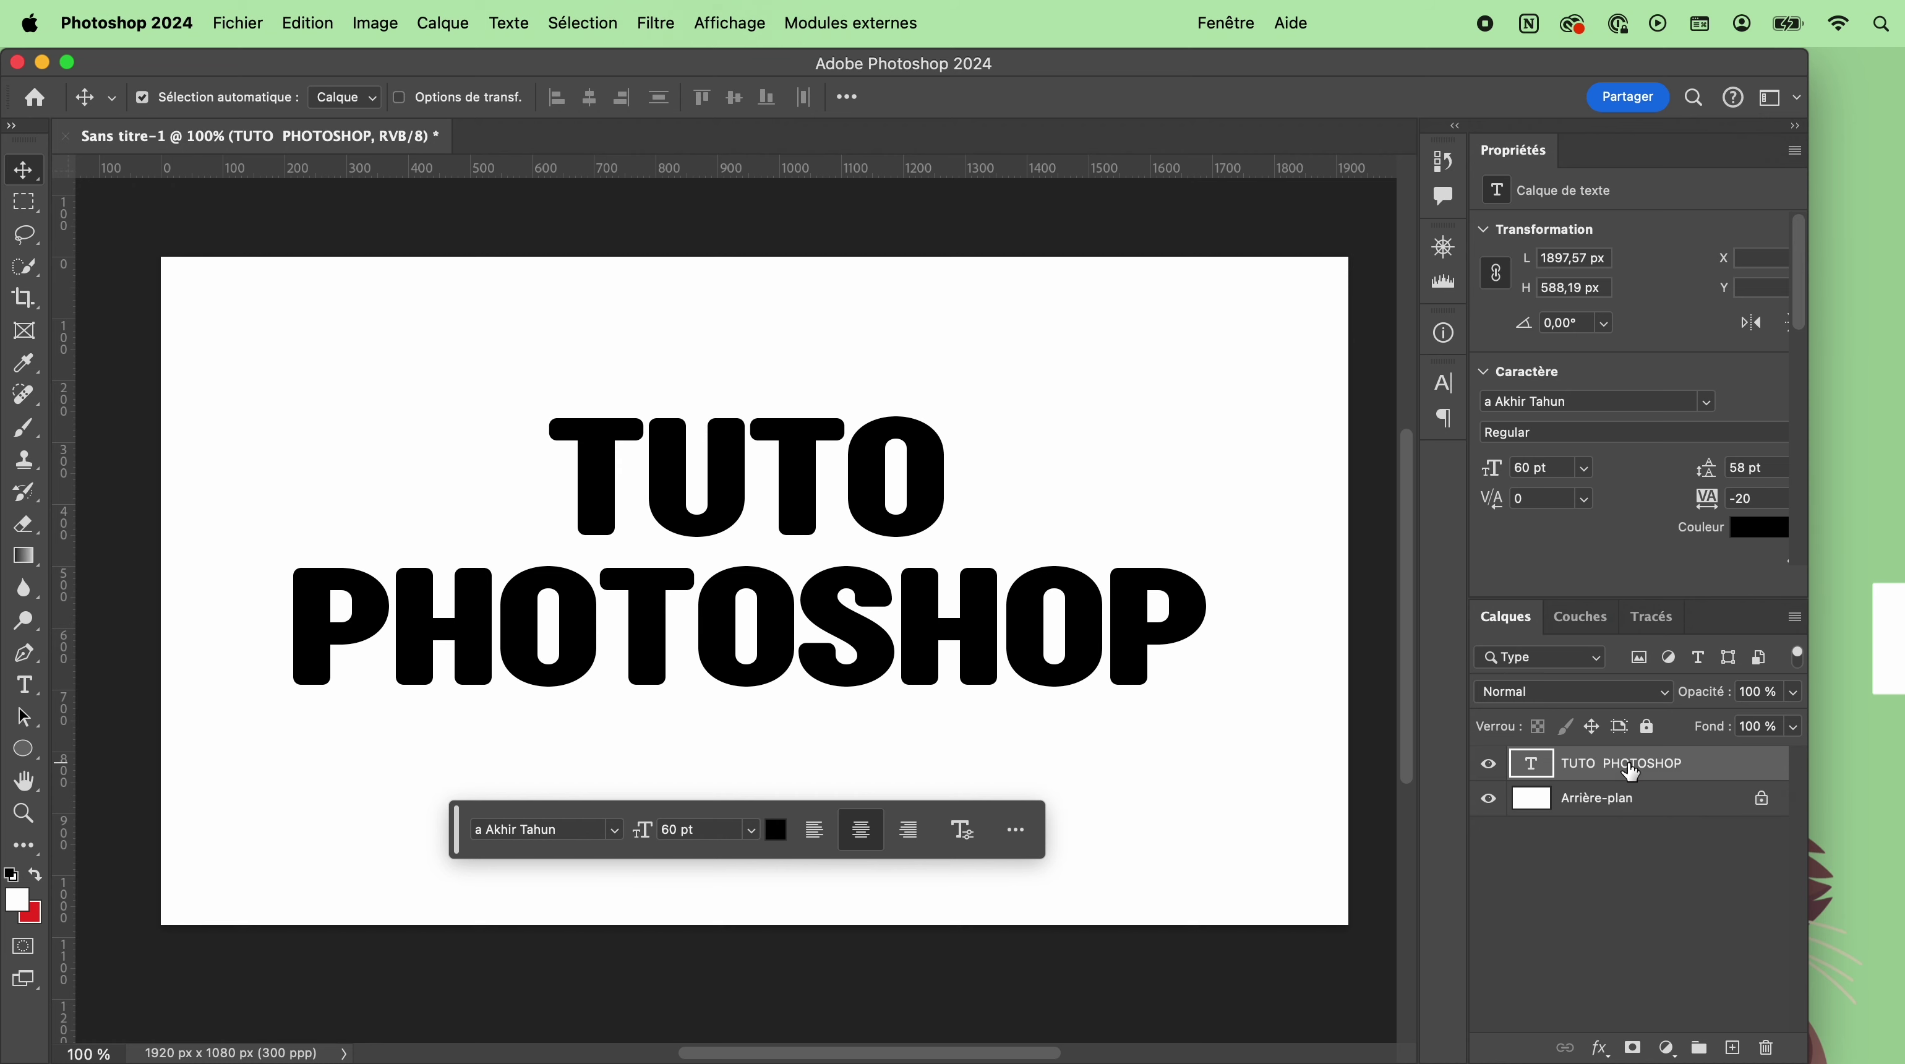
Try a horizontal Arc text warp on the title with bend +5%, horizontal distortion -29% and vertical distortion +17%.
{"action": "right_click", "coordinate": [1632, 772]}
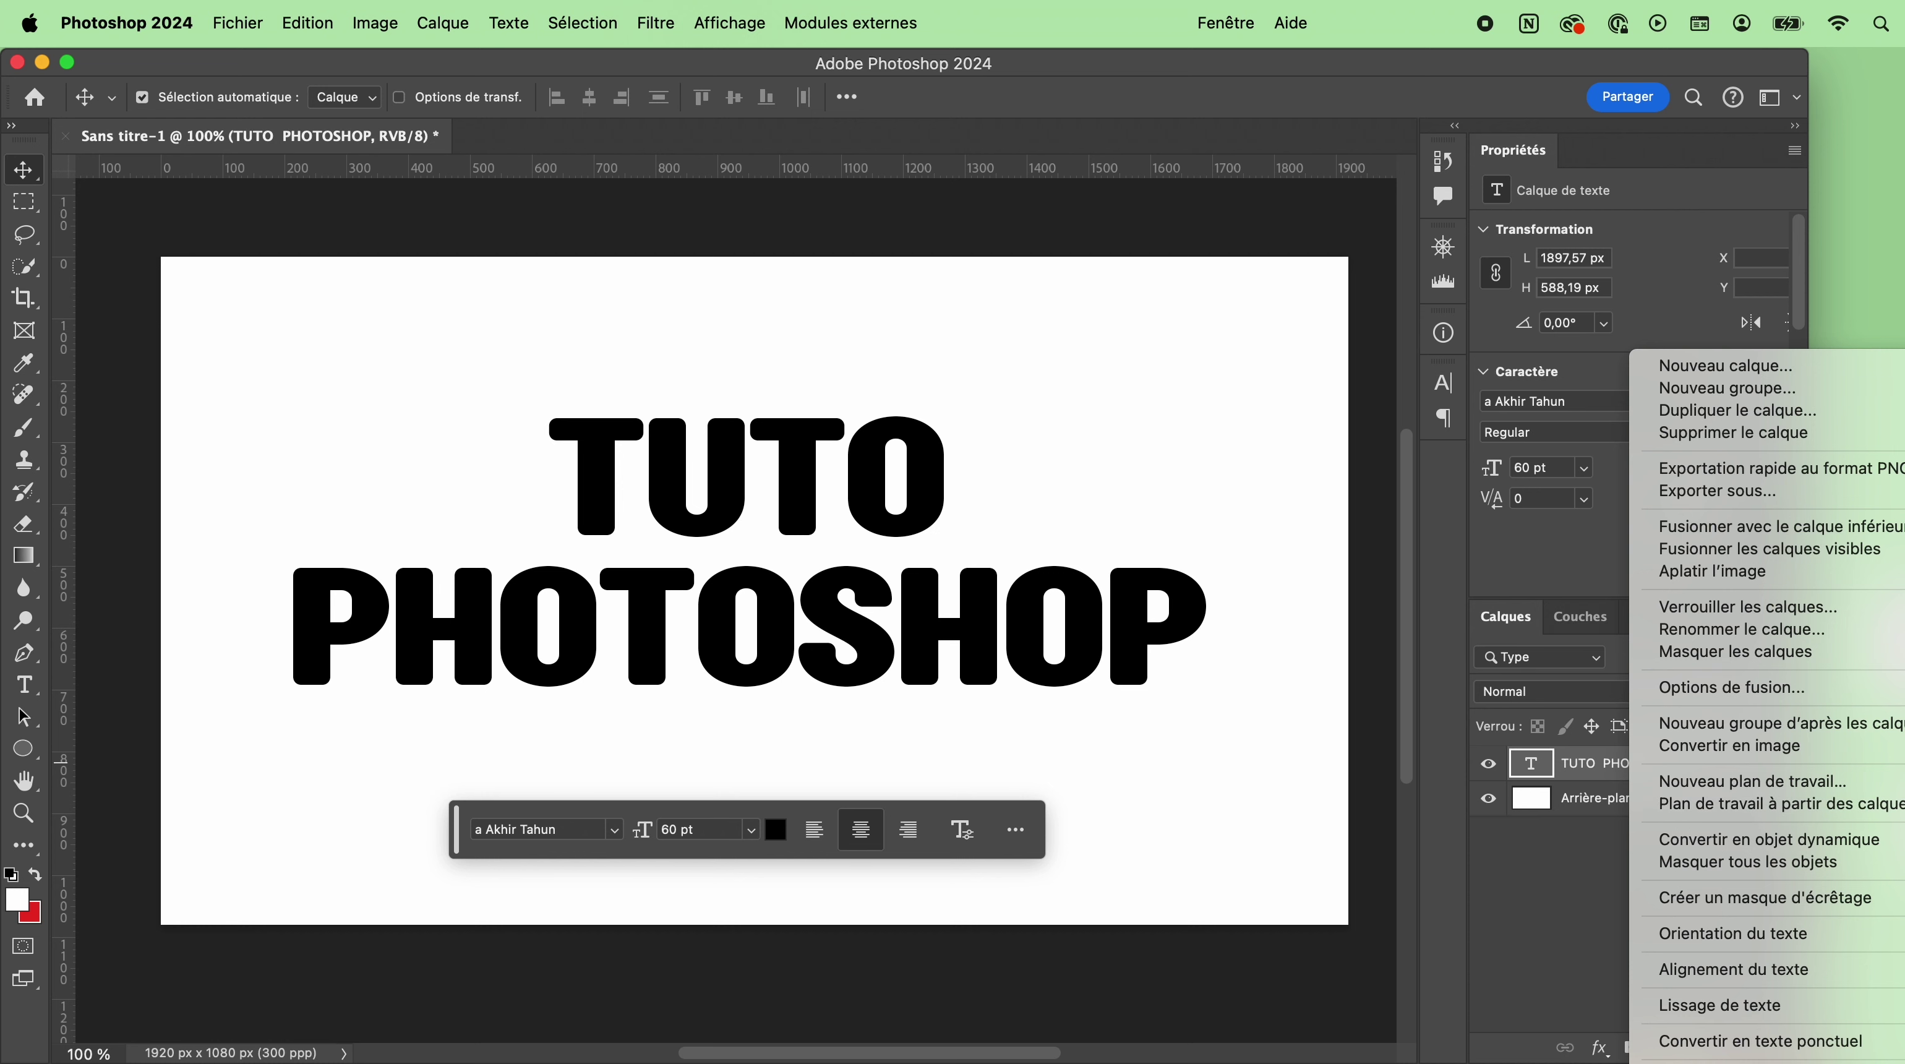
{"action": "left_click", "coordinate": [1735, 1058]}
{"action": "left_click", "coordinate": [968, 551]}
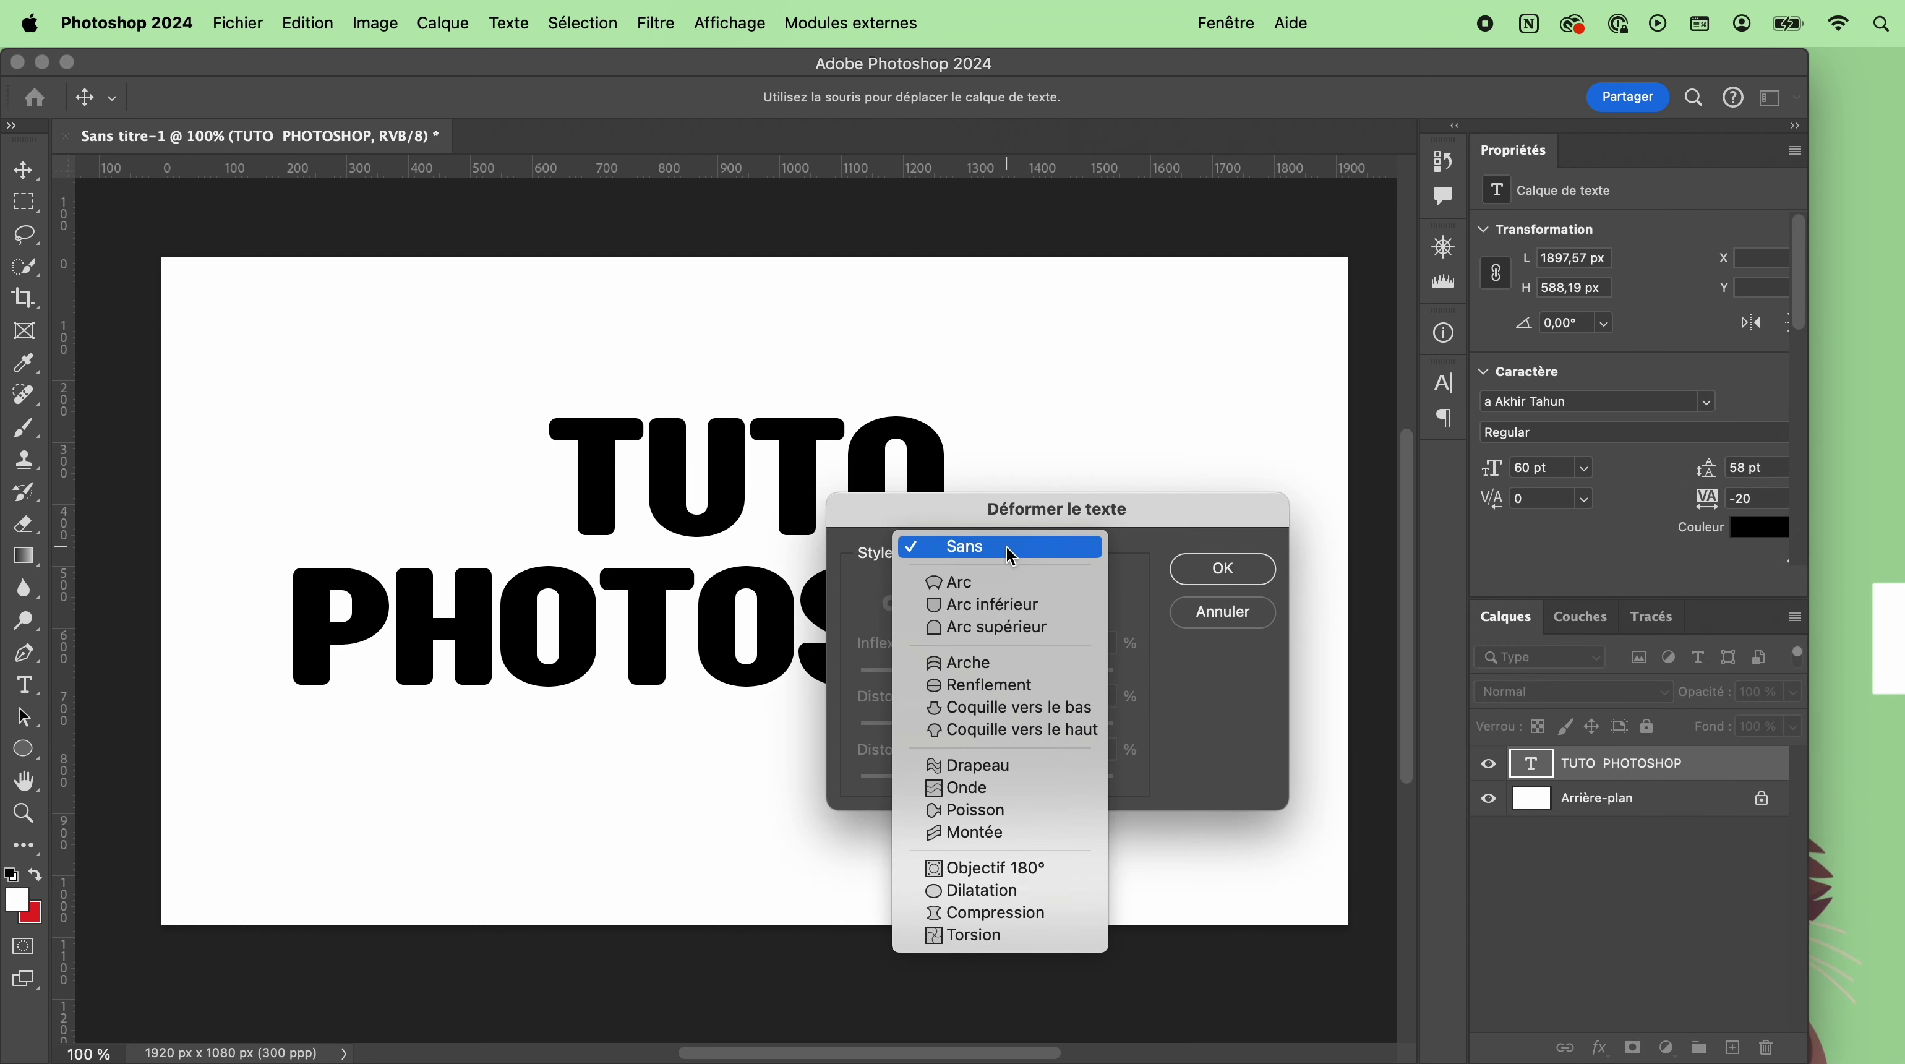
{"action": "left_click", "coordinate": [1013, 581]}
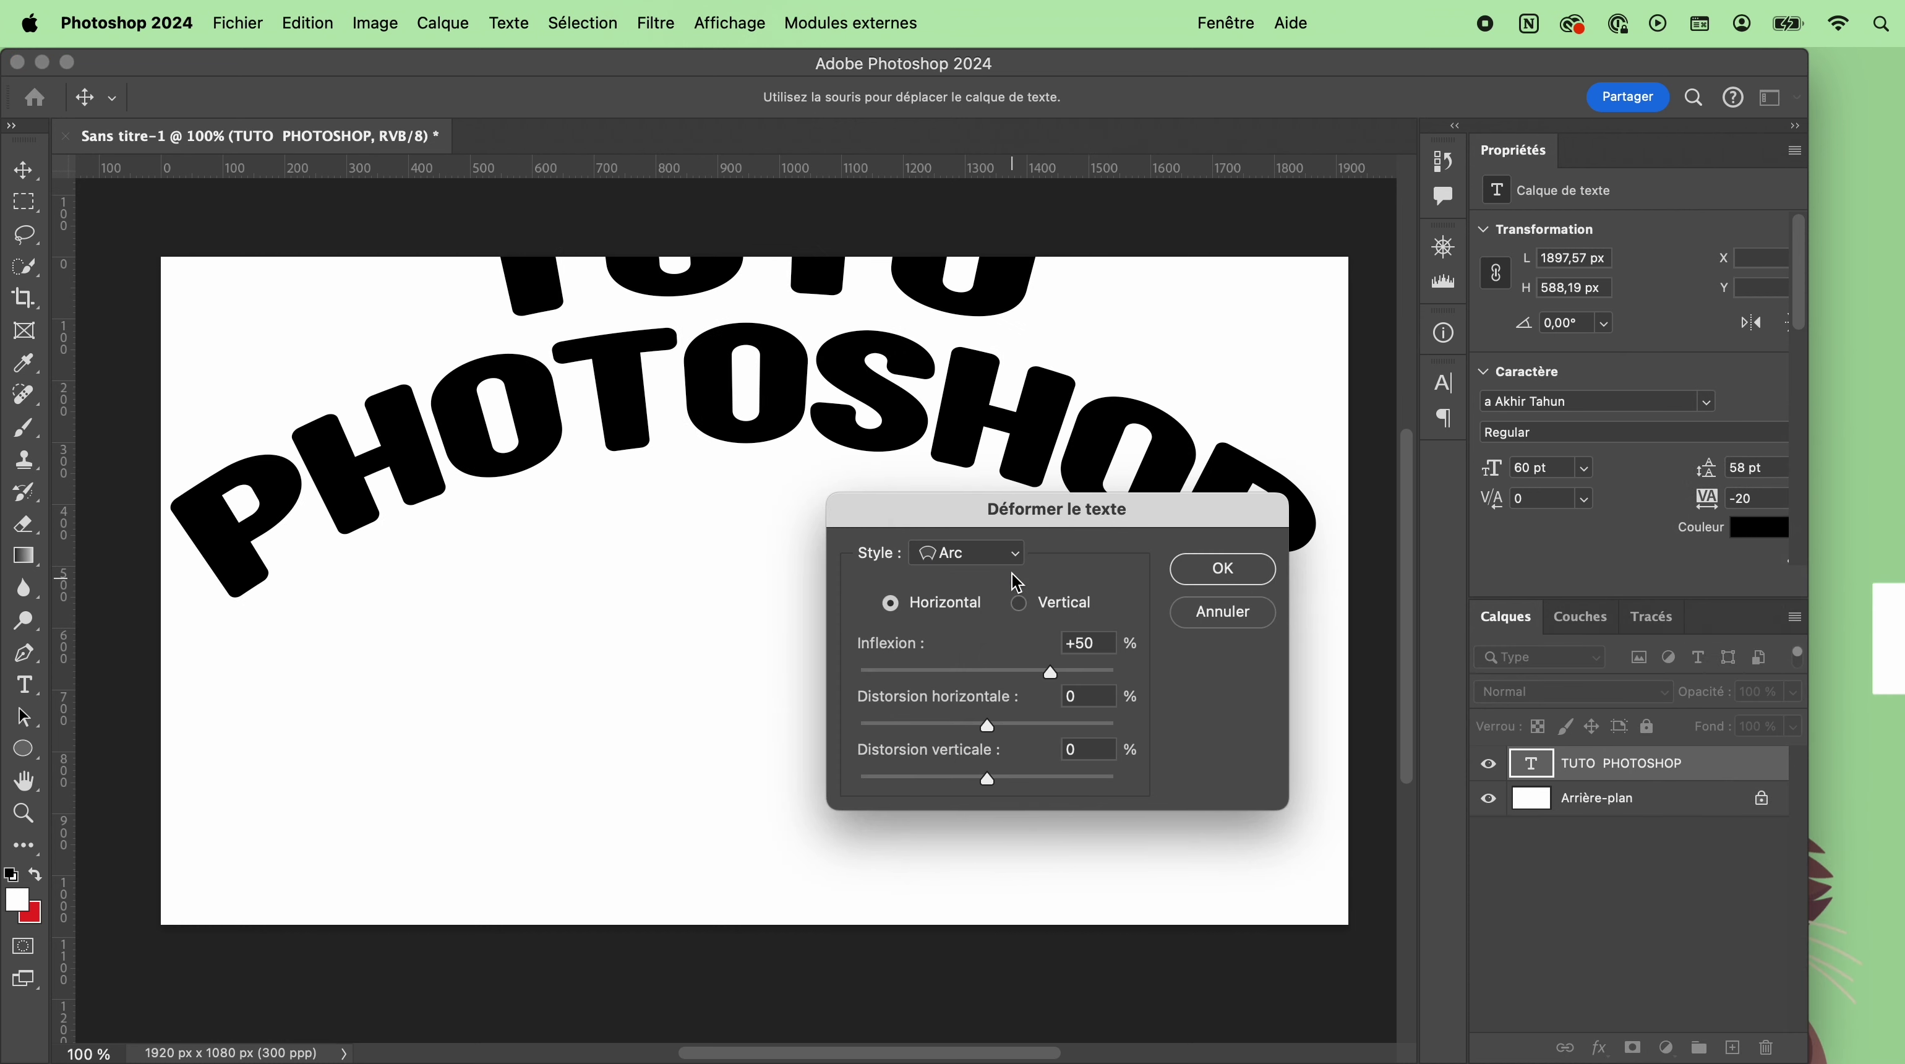
{"action": "left_click_drag", "start_coordinate": [1003, 673], "coordinate": [1009, 779]}
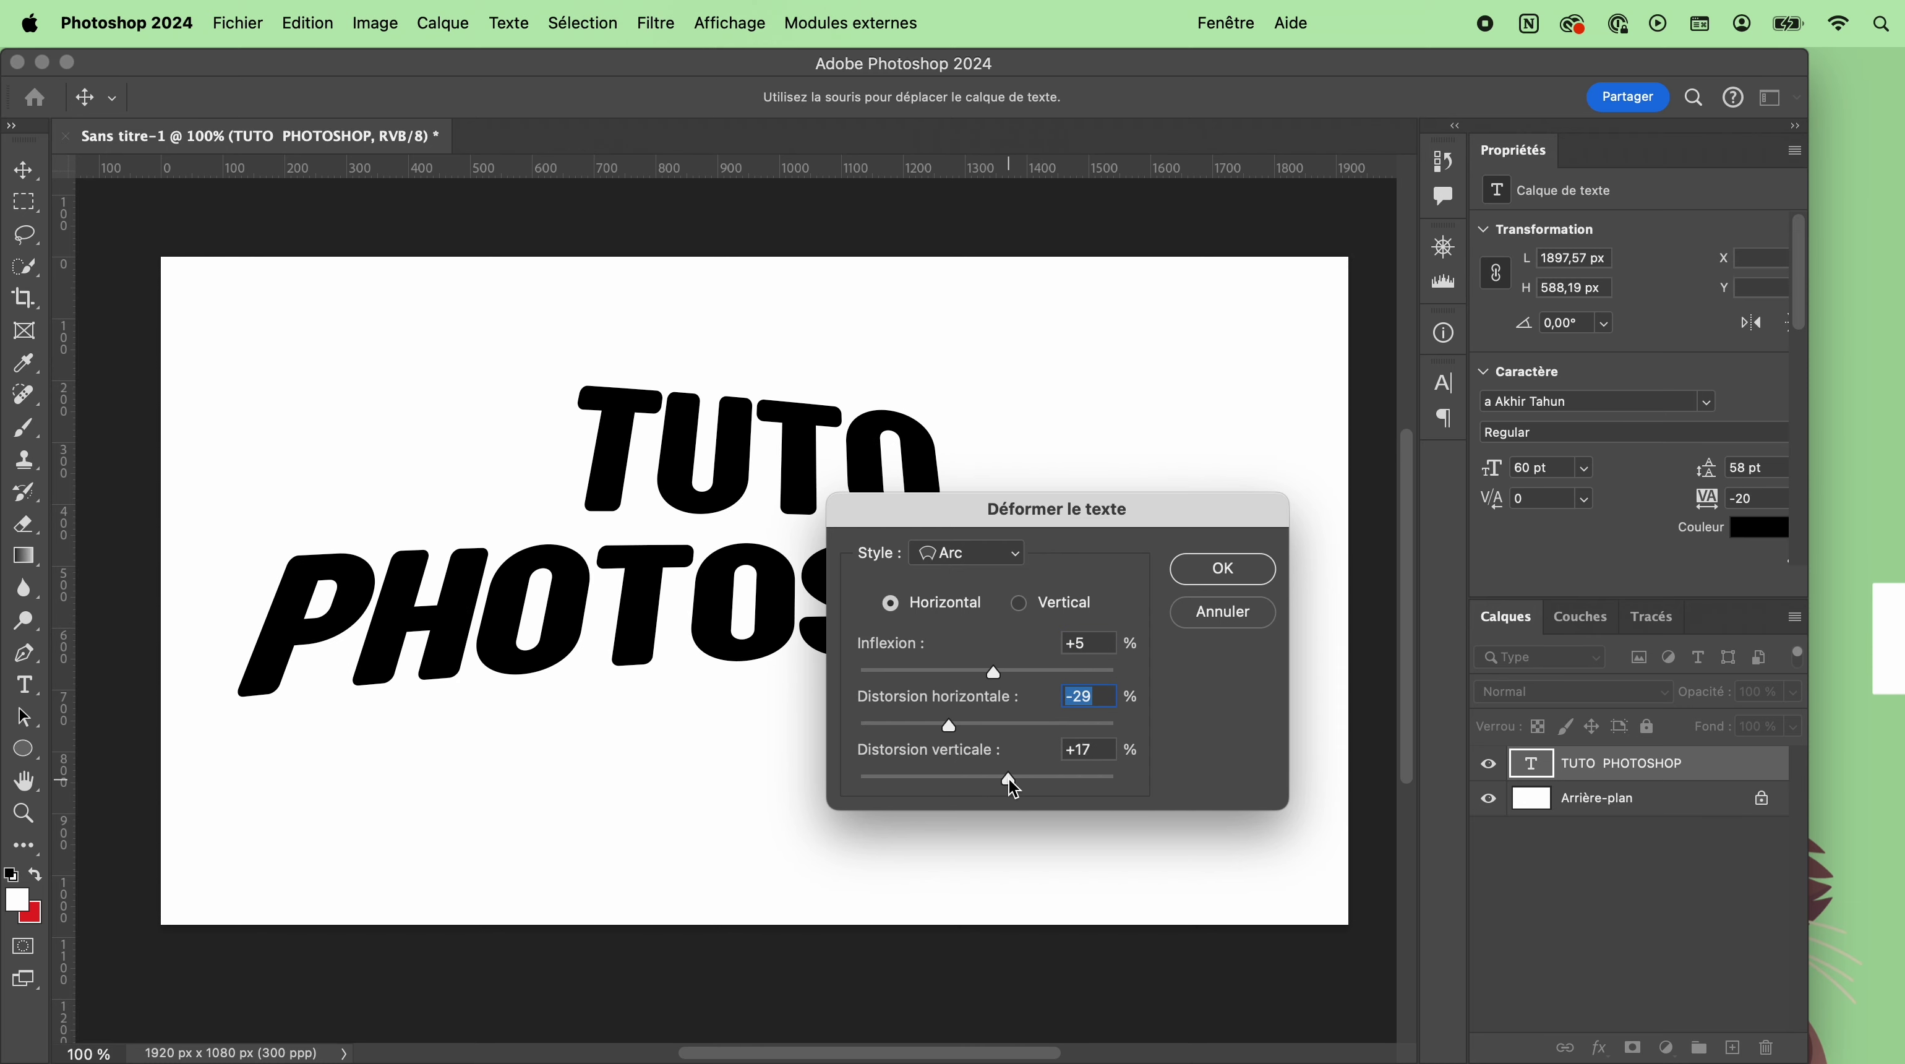
Switch the text warp style to Arc supérieur and reset the bend and both distortions to 0%.
{"action": "left_click", "coordinate": [1010, 552]}
{"action": "left_click", "coordinate": [1007, 593]}
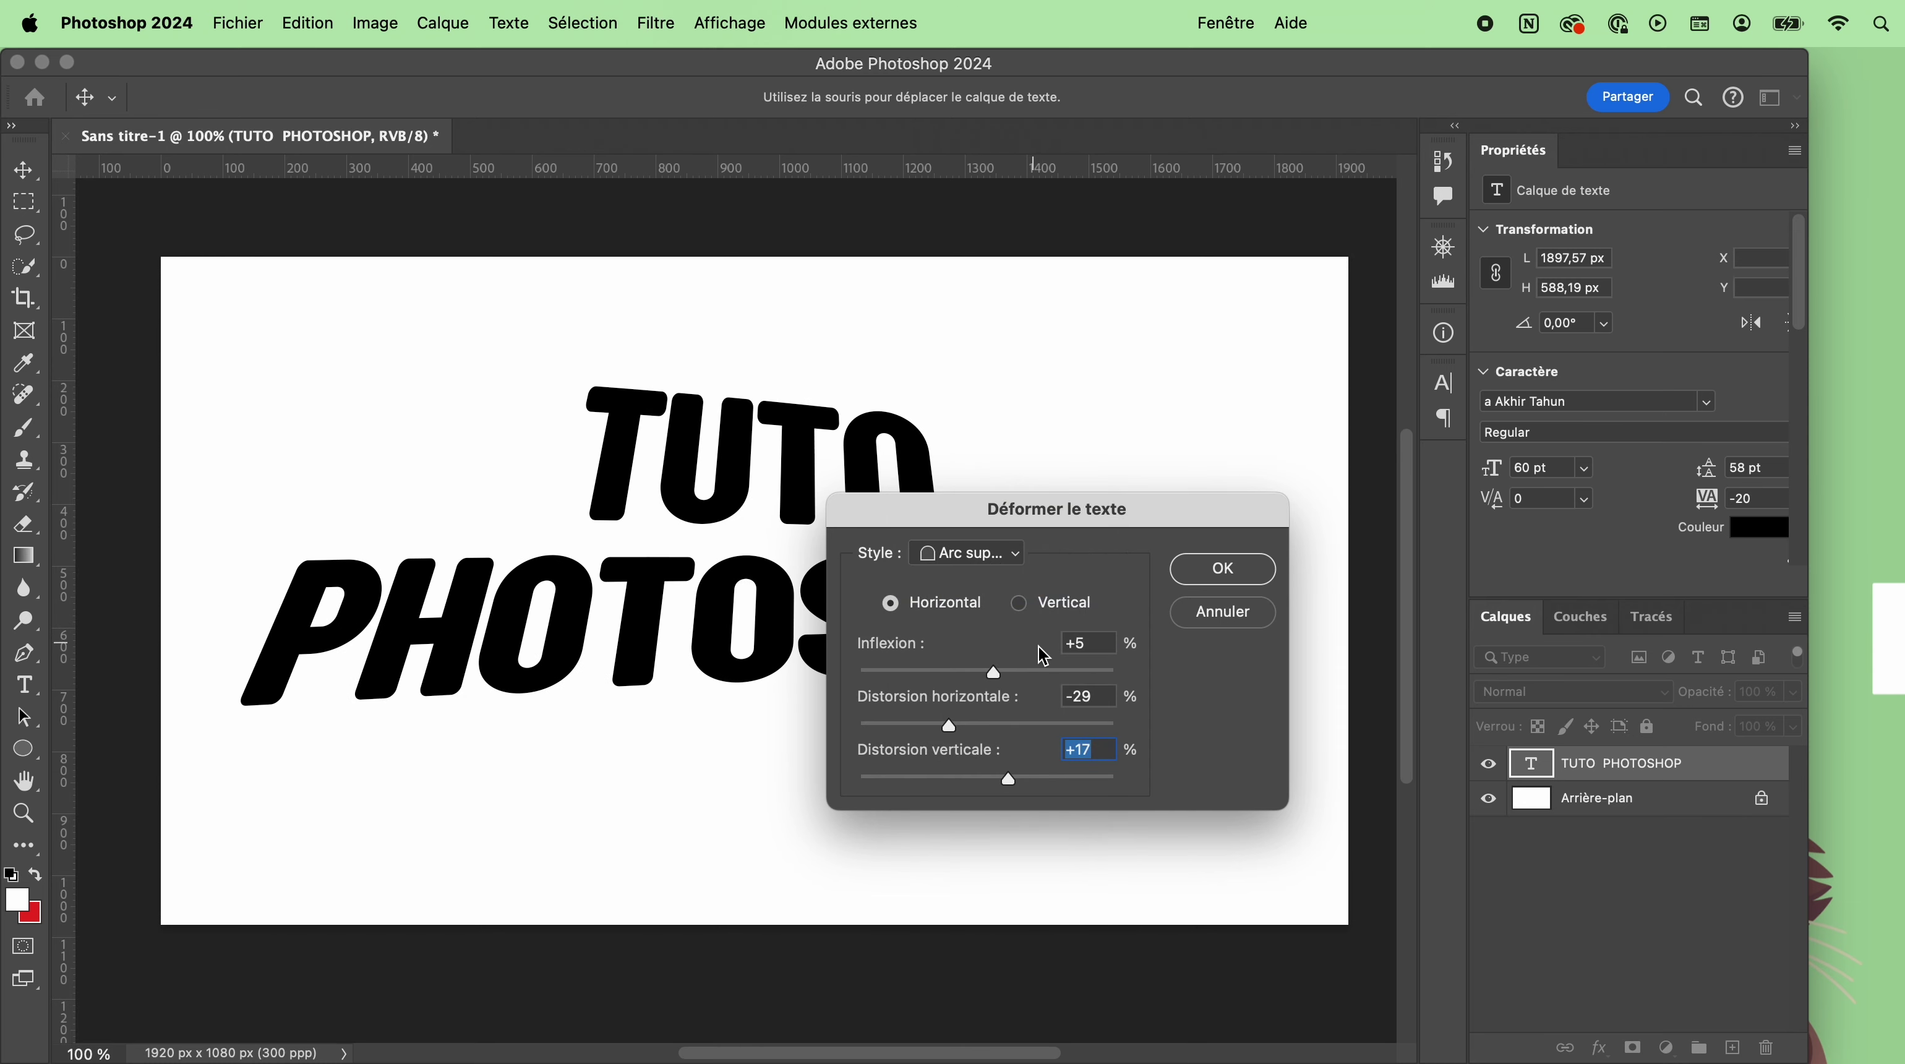
{"action": "left_click", "coordinate": [1105, 642]}
{"action": "type", "text": "0"}
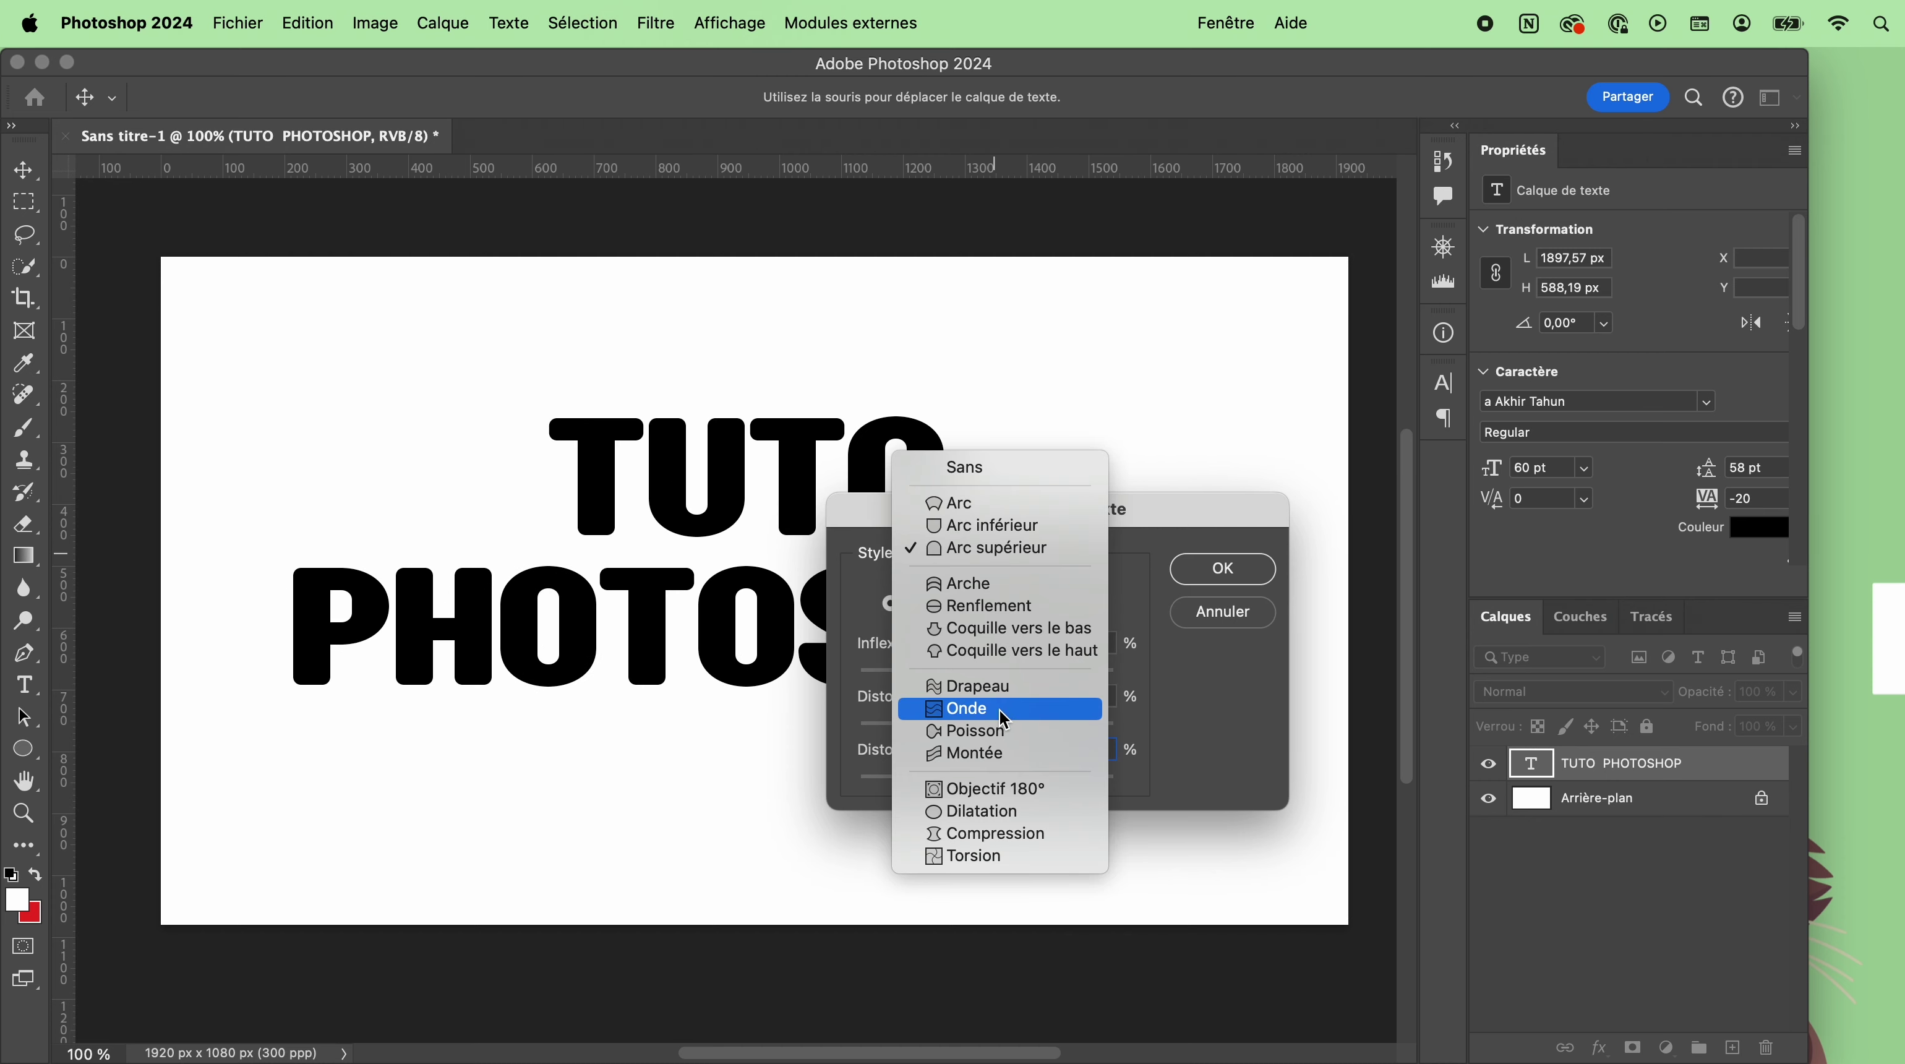
Try the Onde warp with bend +94%, horizontal distortion -44% and vertical distortion +29%, then cancel the text warp.
{"action": "left_click", "coordinate": [1000, 710]}
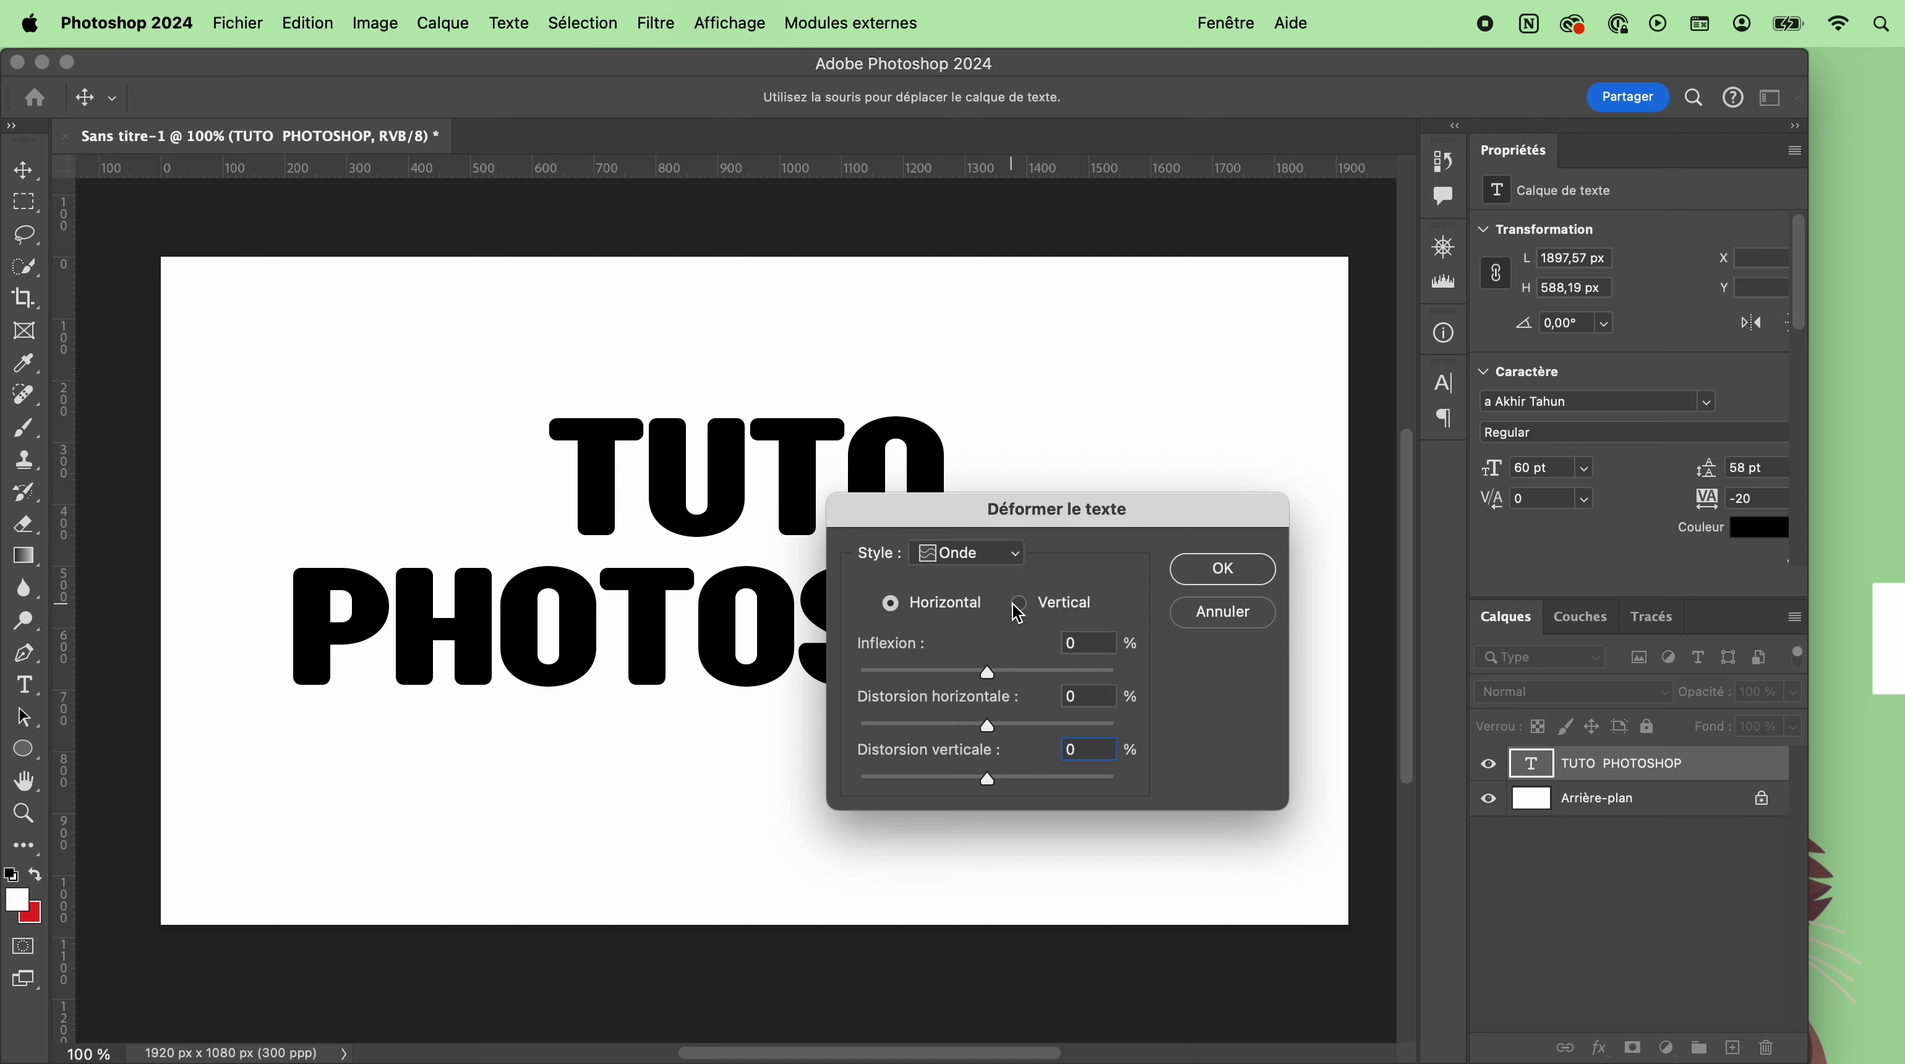
{"action": "left_click_drag", "start_coordinate": [989, 673], "coordinate": [1109, 680]}
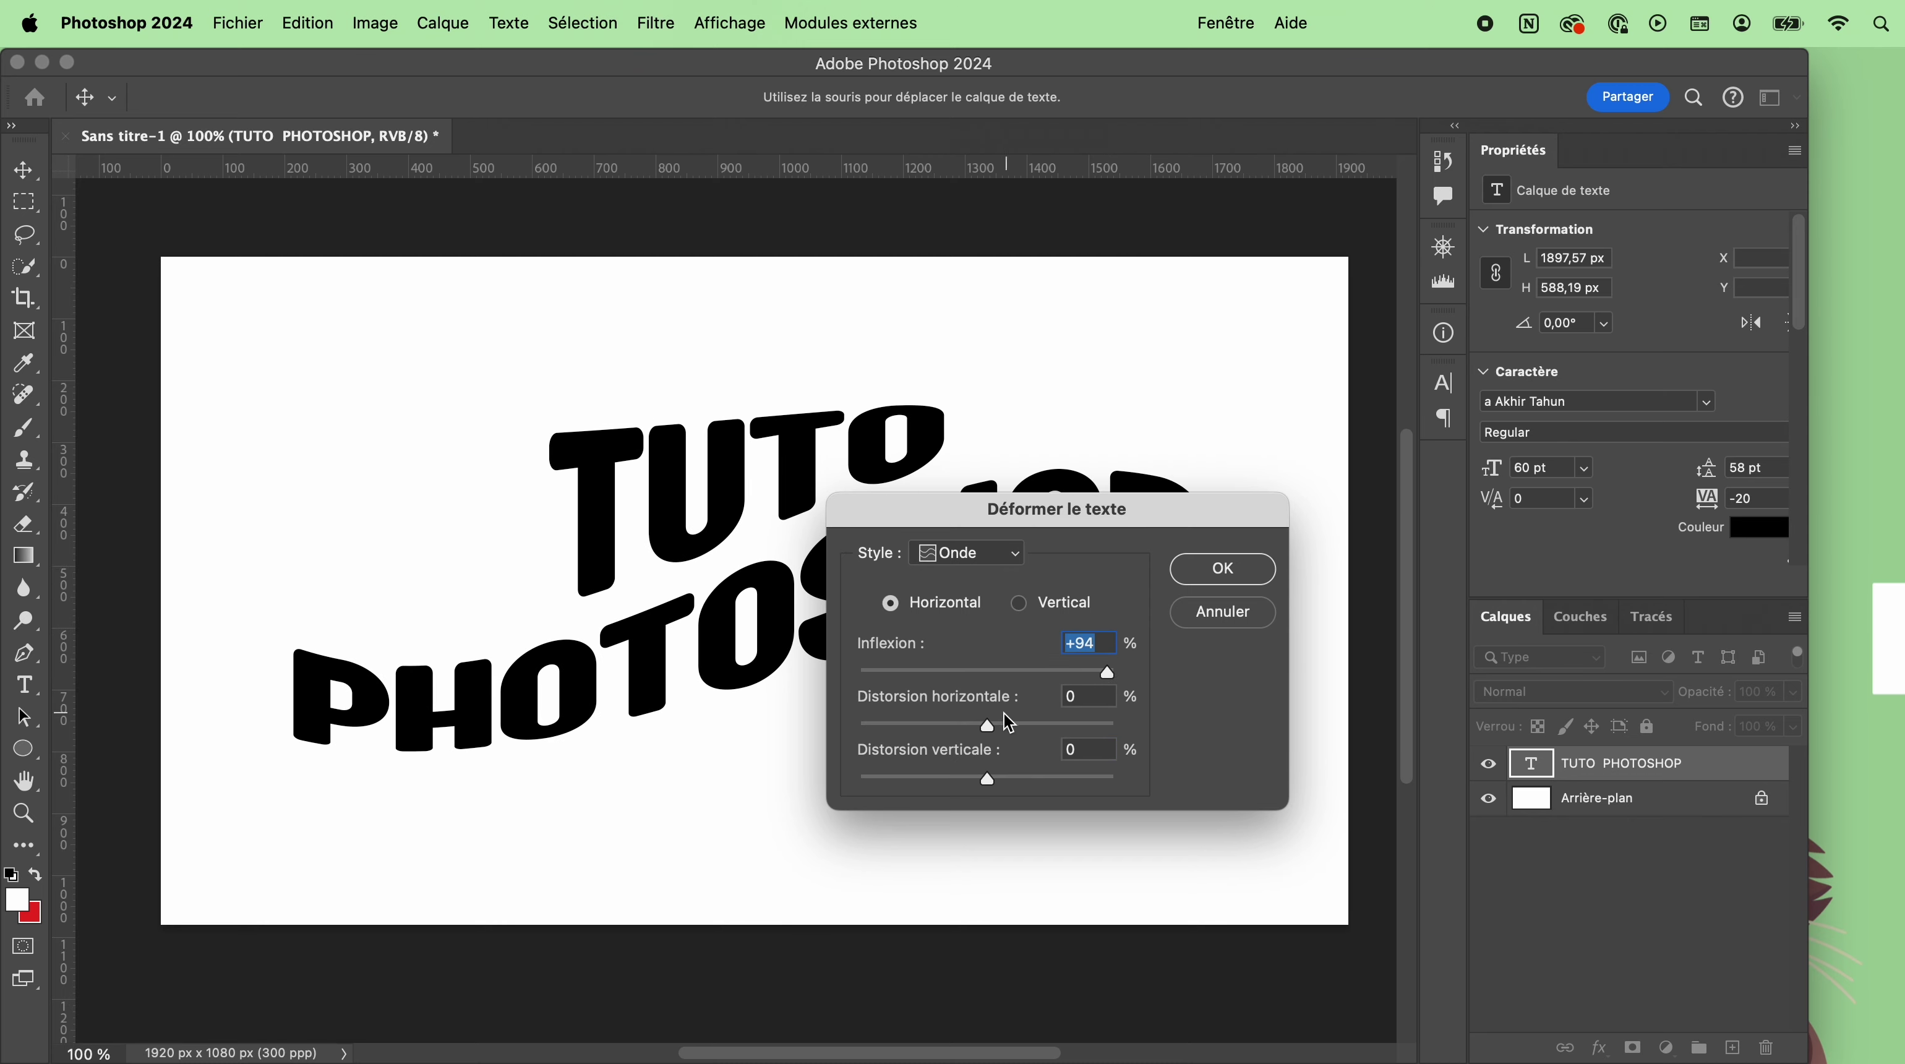
{"action": "mouse_move", "coordinate": [989, 725]}
{"action": "left_mouse_down"}
{"action": "mouse_move", "coordinate": [931, 726]}
{"action": "mouse_move", "coordinate": [1025, 778]}
{"action": "left_mouse_up"}
{"action": "left_click", "coordinate": [970, 554]}
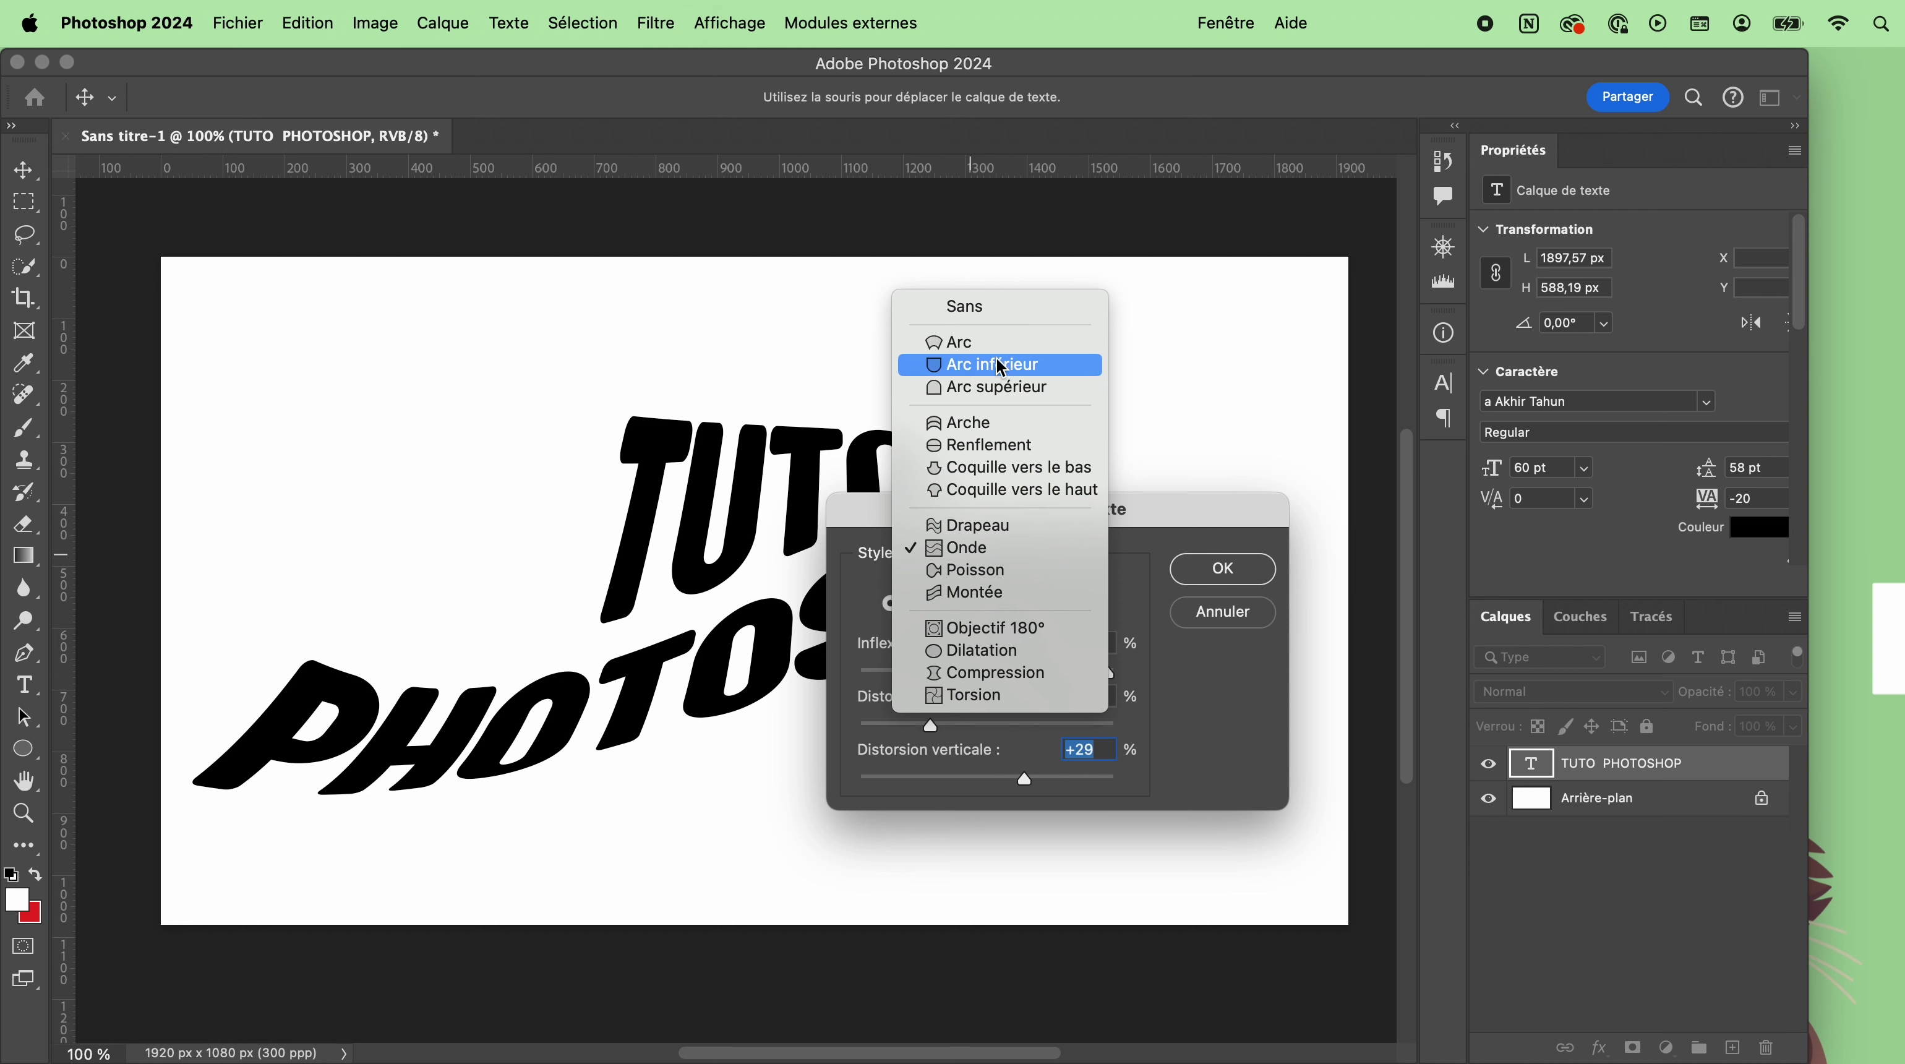
{"action": "left_click", "coordinate": [1230, 625]}
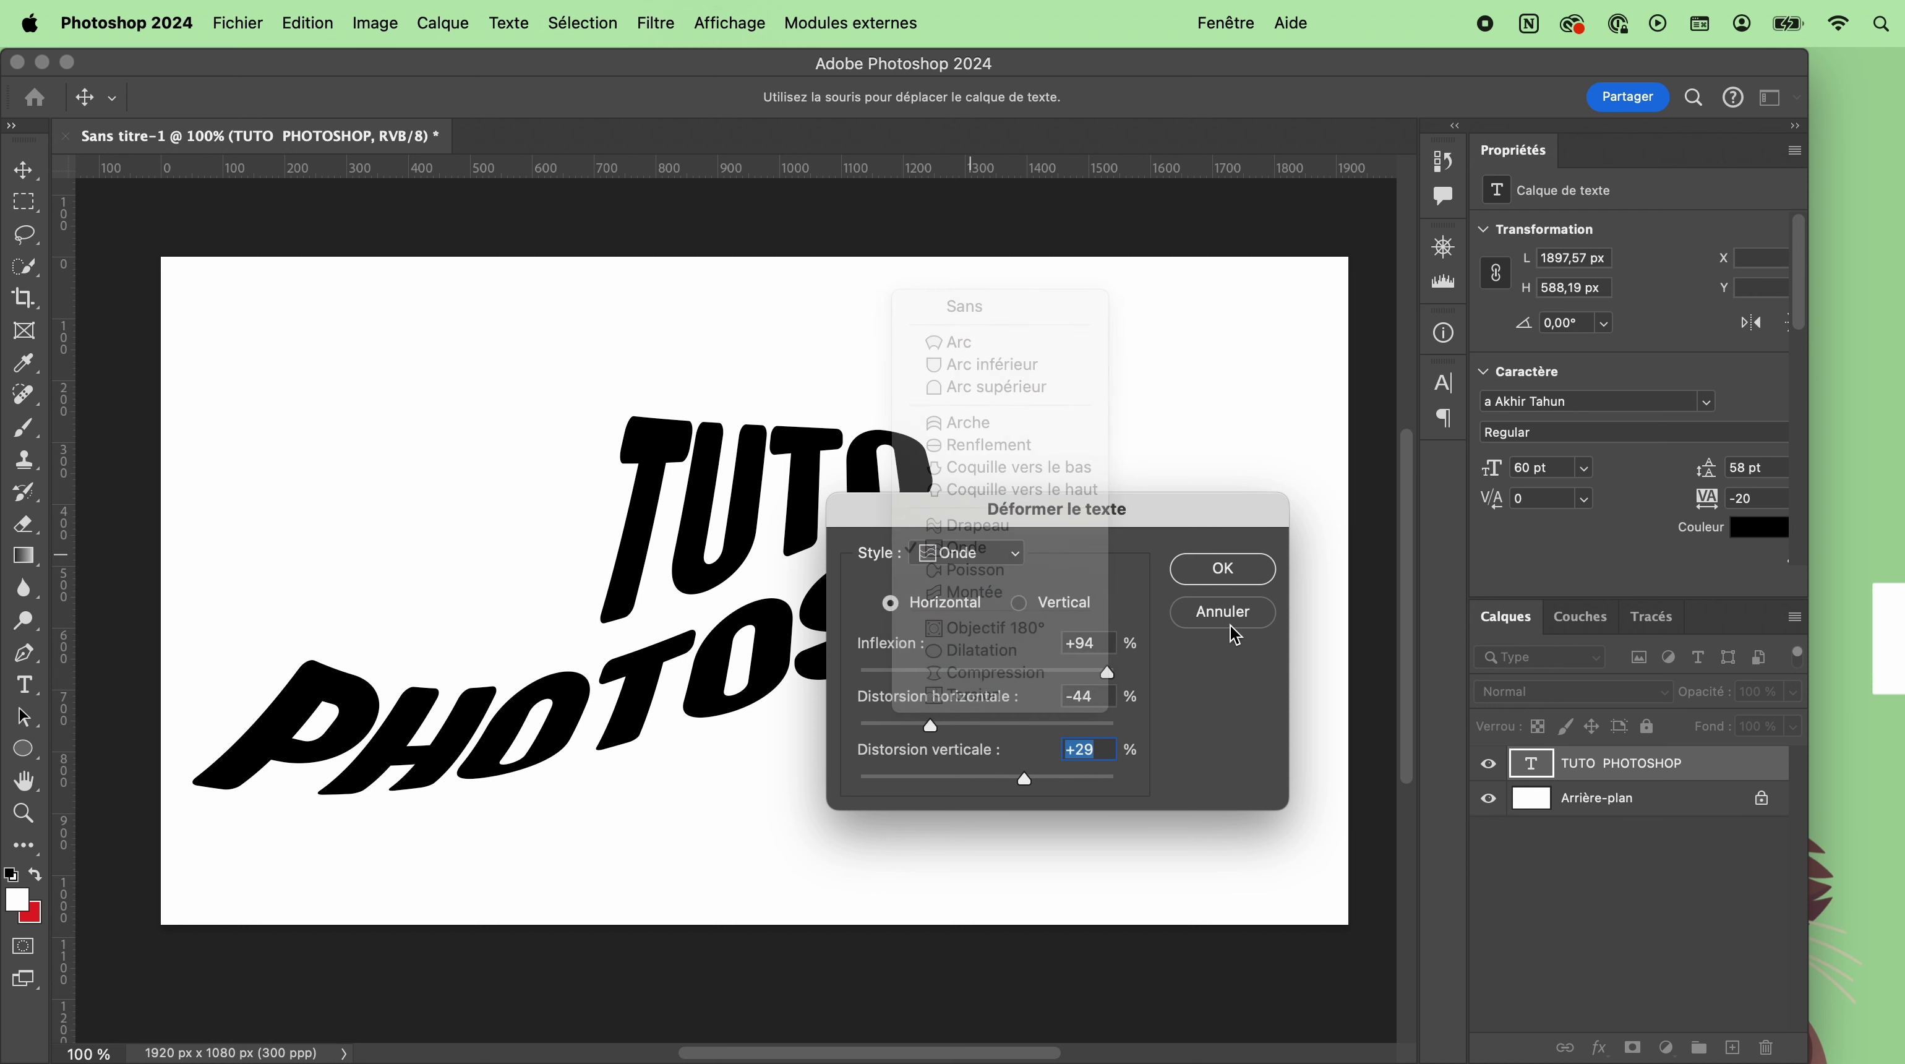
{"action": "left_click", "coordinate": [1231, 625]}
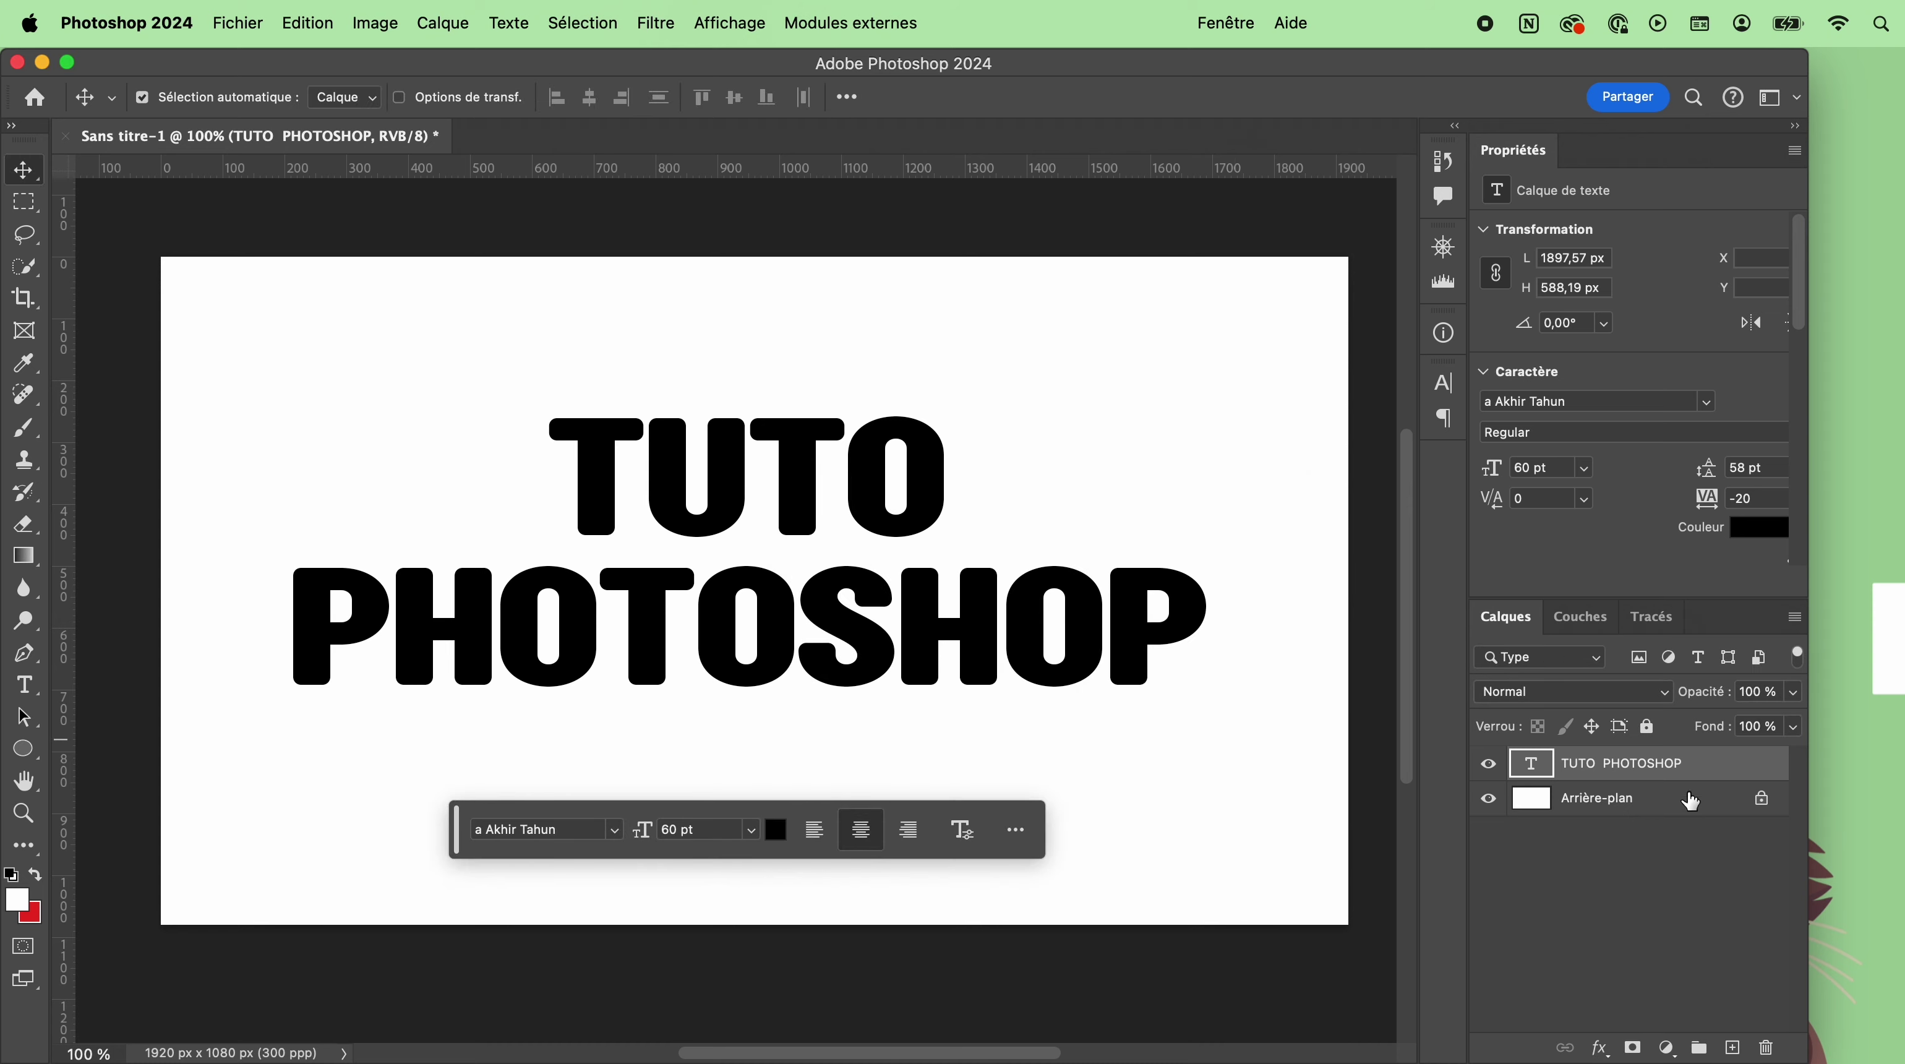
Duplicate the TUTO PHOTOSHOP text layer.
{"action": "double_click", "coordinate": [960, 619]}
{"action": "left_click", "coordinate": [1631, 775]}
{"action": "key", "text": "super+j"}
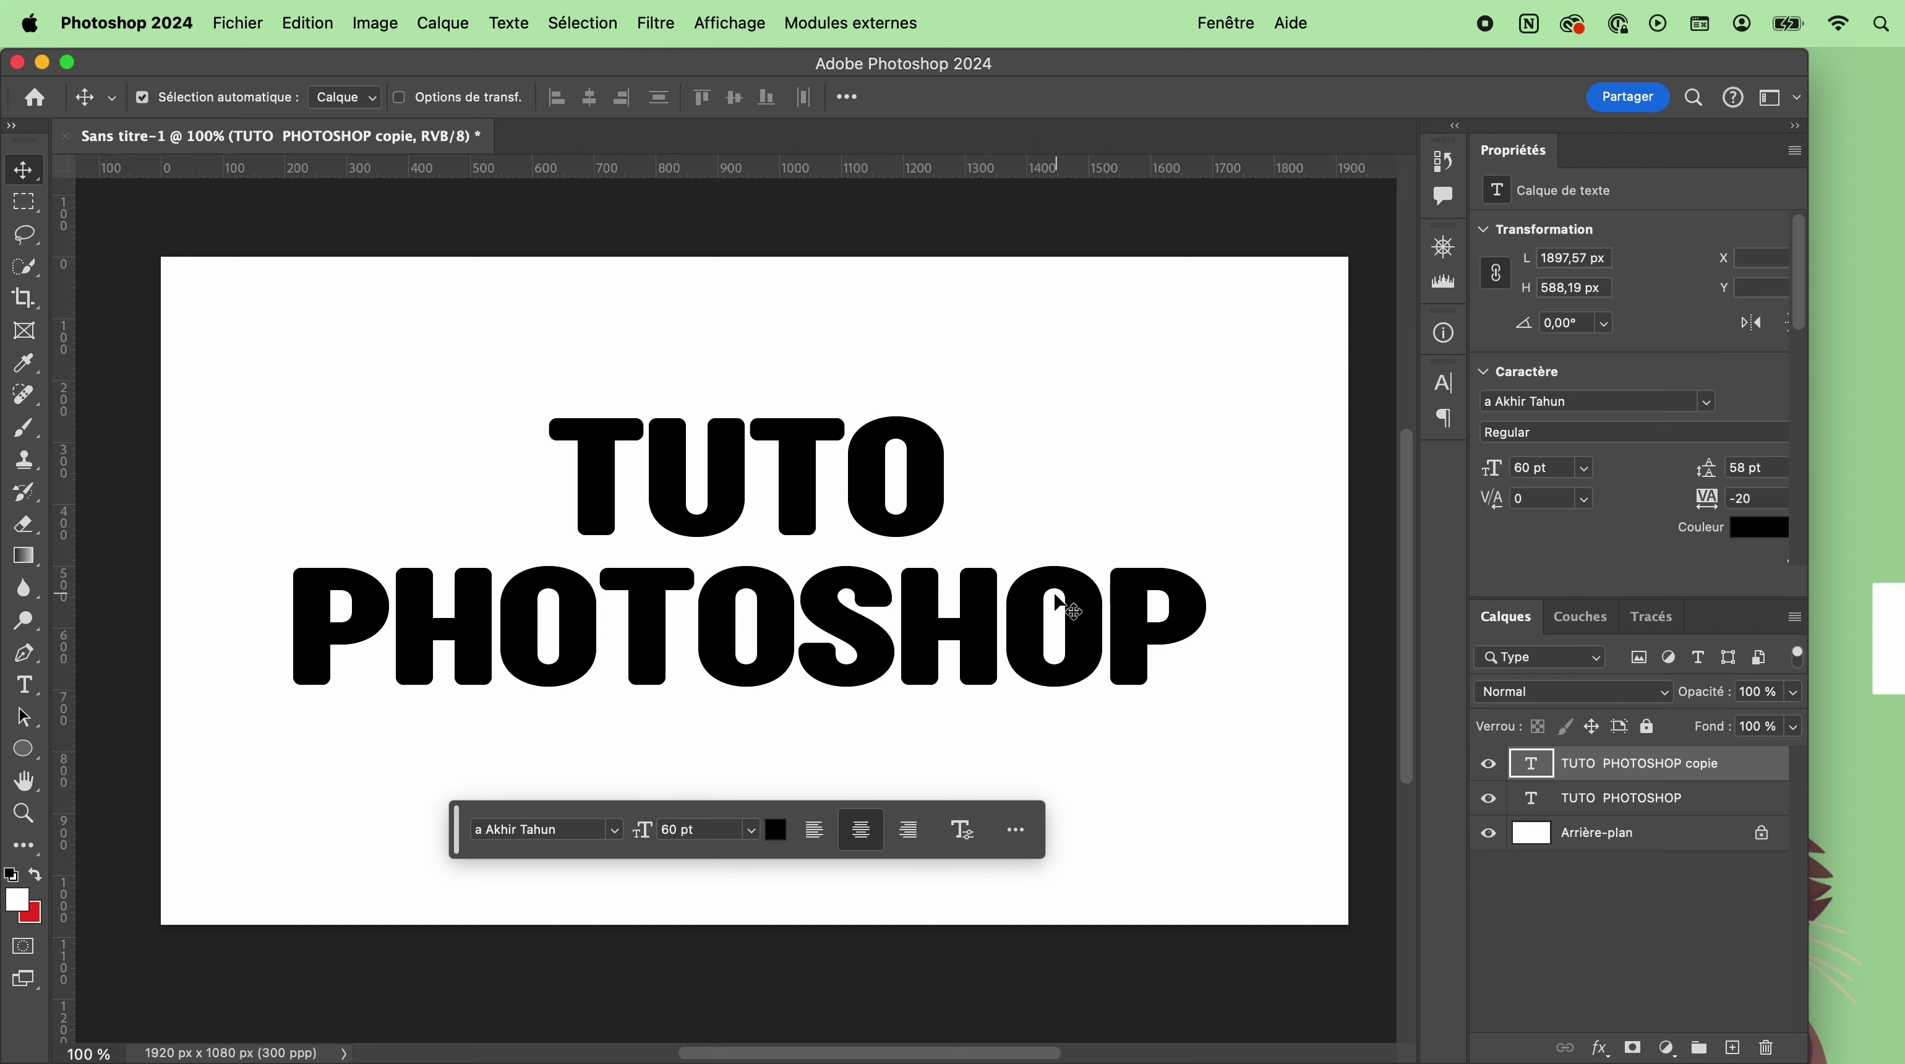
Delete the word PHOTOSHOP from the duplicated text layer so it contains only TUTO.
{"action": "double_click", "coordinate": [1054, 607]}
{"action": "left_click", "coordinate": [1230, 611]}
{"action": "left_click_drag", "start_coordinate": [1230, 611], "coordinate": [158, 631]}
{"action": "left_click", "coordinate": [158, 631]}
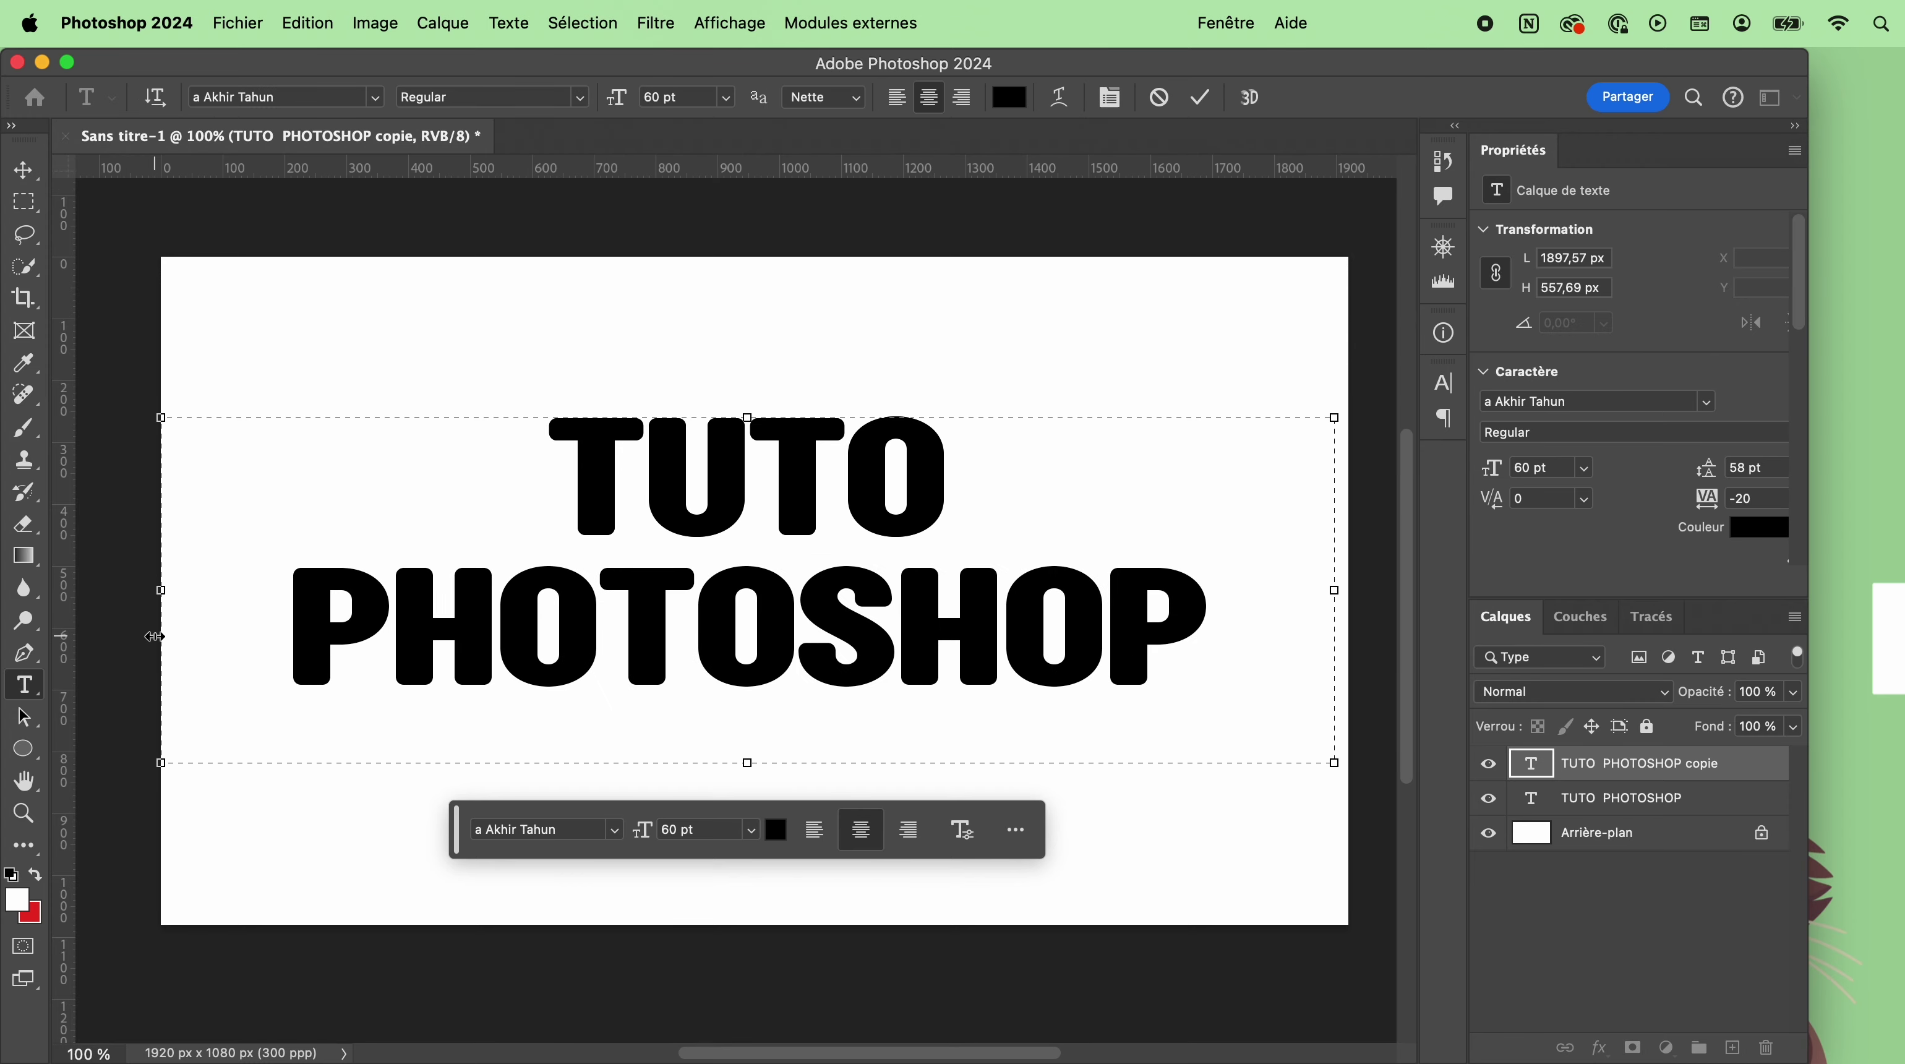
{"action": "left_click", "coordinate": [23, 170]}
Delete TUTO and its line break from the original text layer so it contains only PHOTOSHOP.
{"action": "left_click", "coordinate": [1624, 798]}
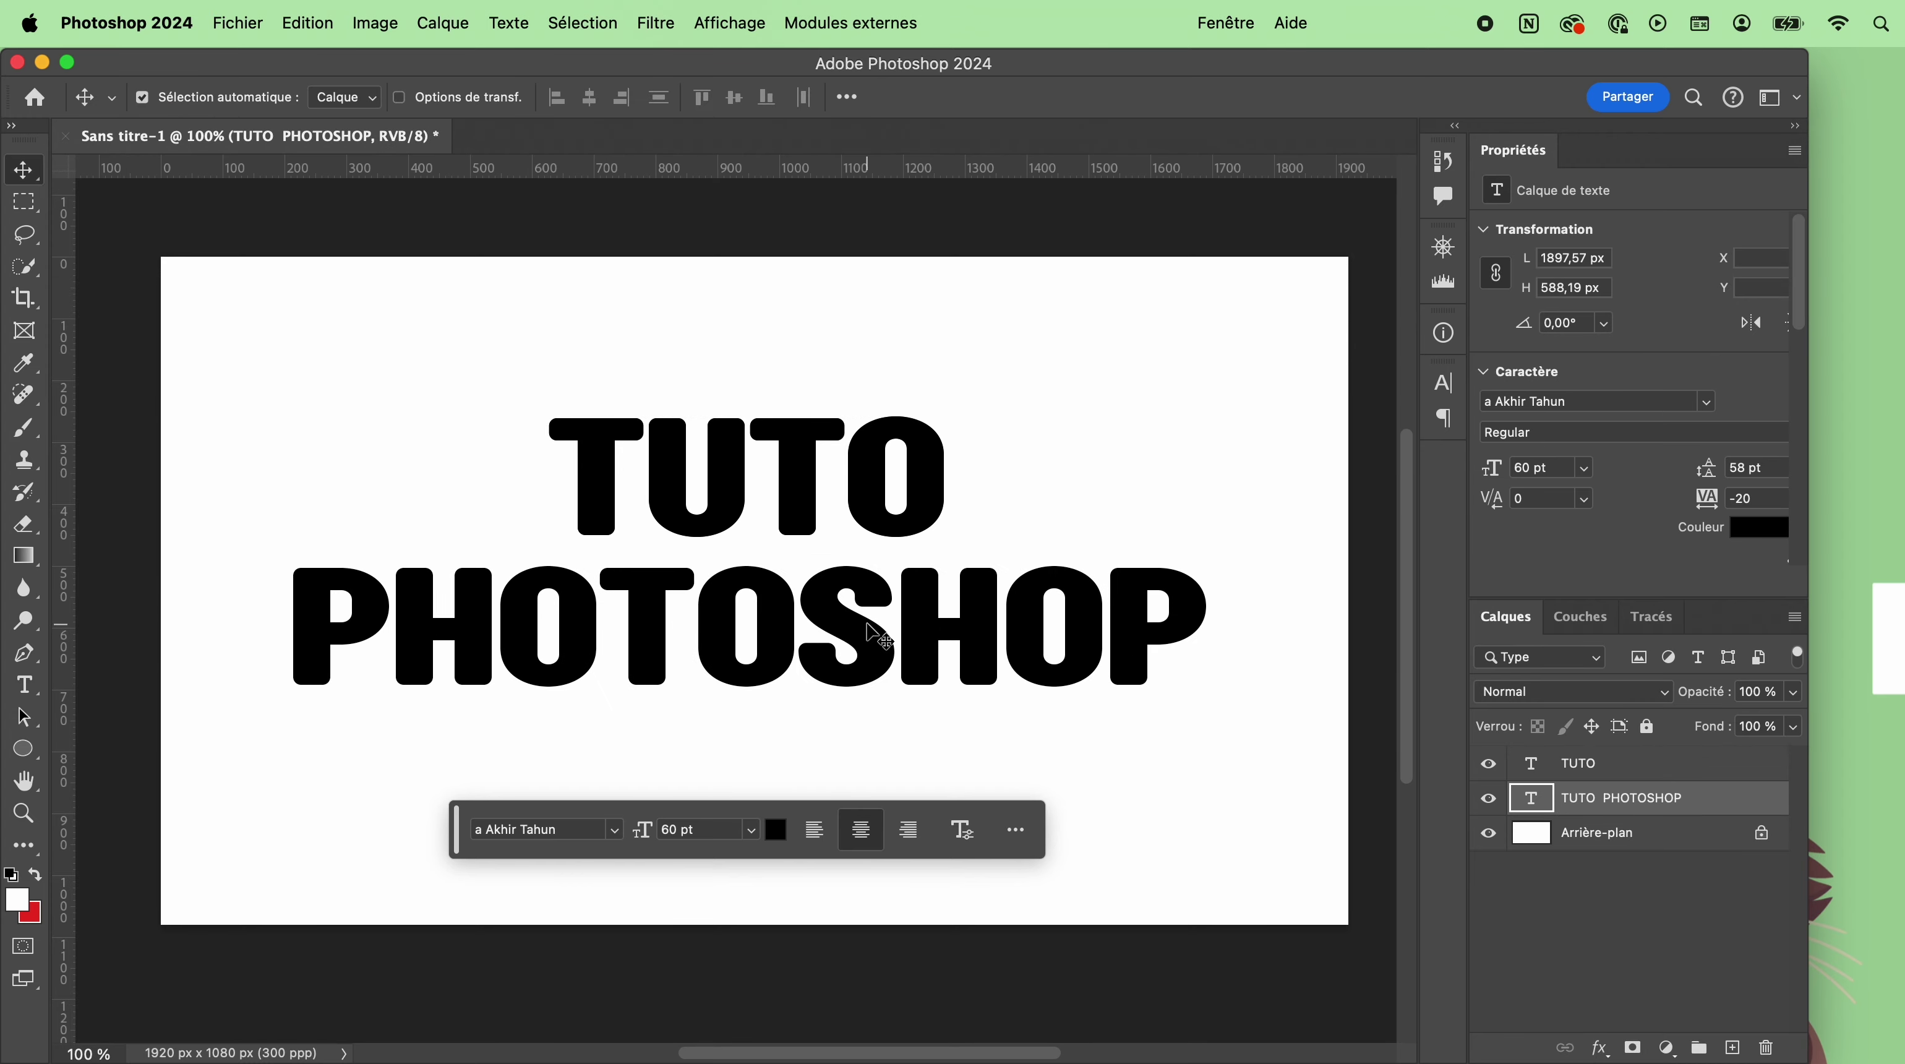
{"action": "double_click", "coordinate": [868, 619]}
{"action": "left_click_drag", "start_coordinate": [547, 467], "coordinate": [1315, 470]}
{"action": "key", "text": "BackSpace"}
{"action": "key", "text": "Delete"}
Warp the TUTO text layer with the Arc supérieur style, horizontally, using a moderate bend.
{"action": "left_click", "coordinate": [681, 540]}
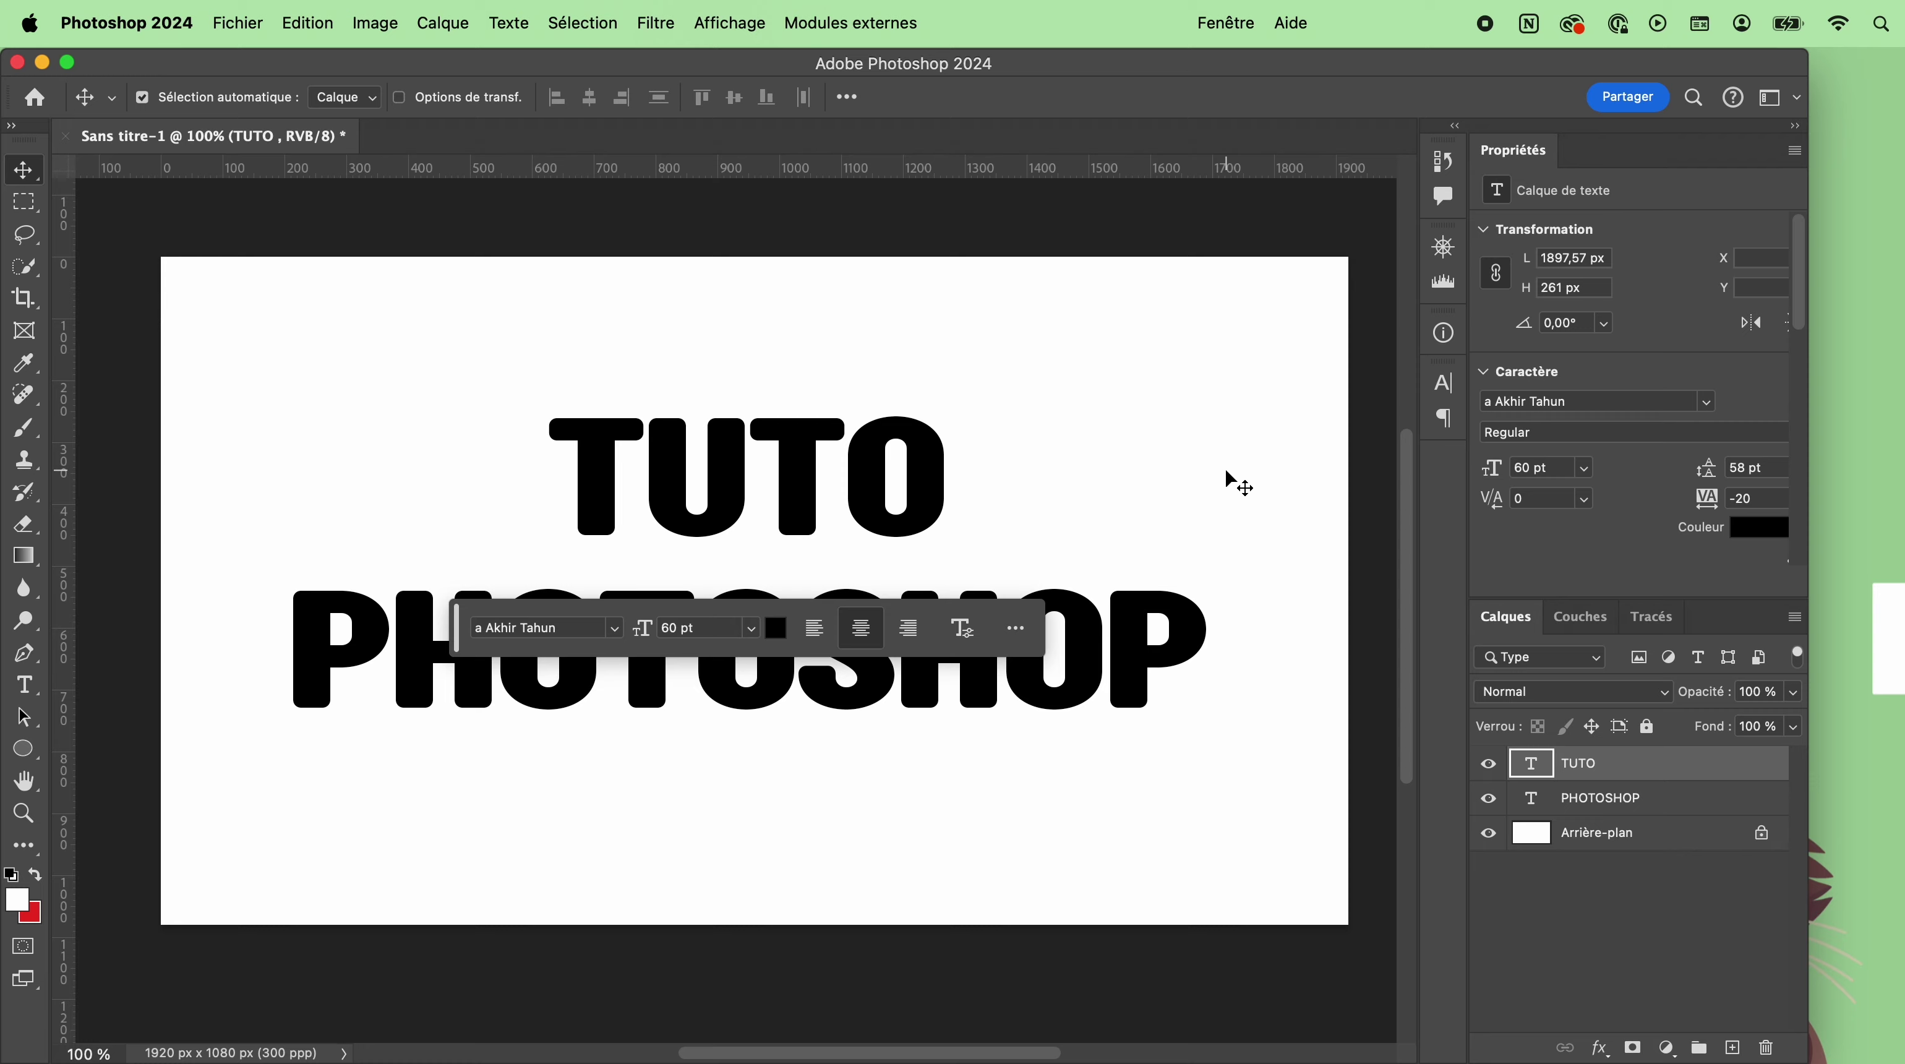
{"action": "left_click", "coordinate": [511, 23]}
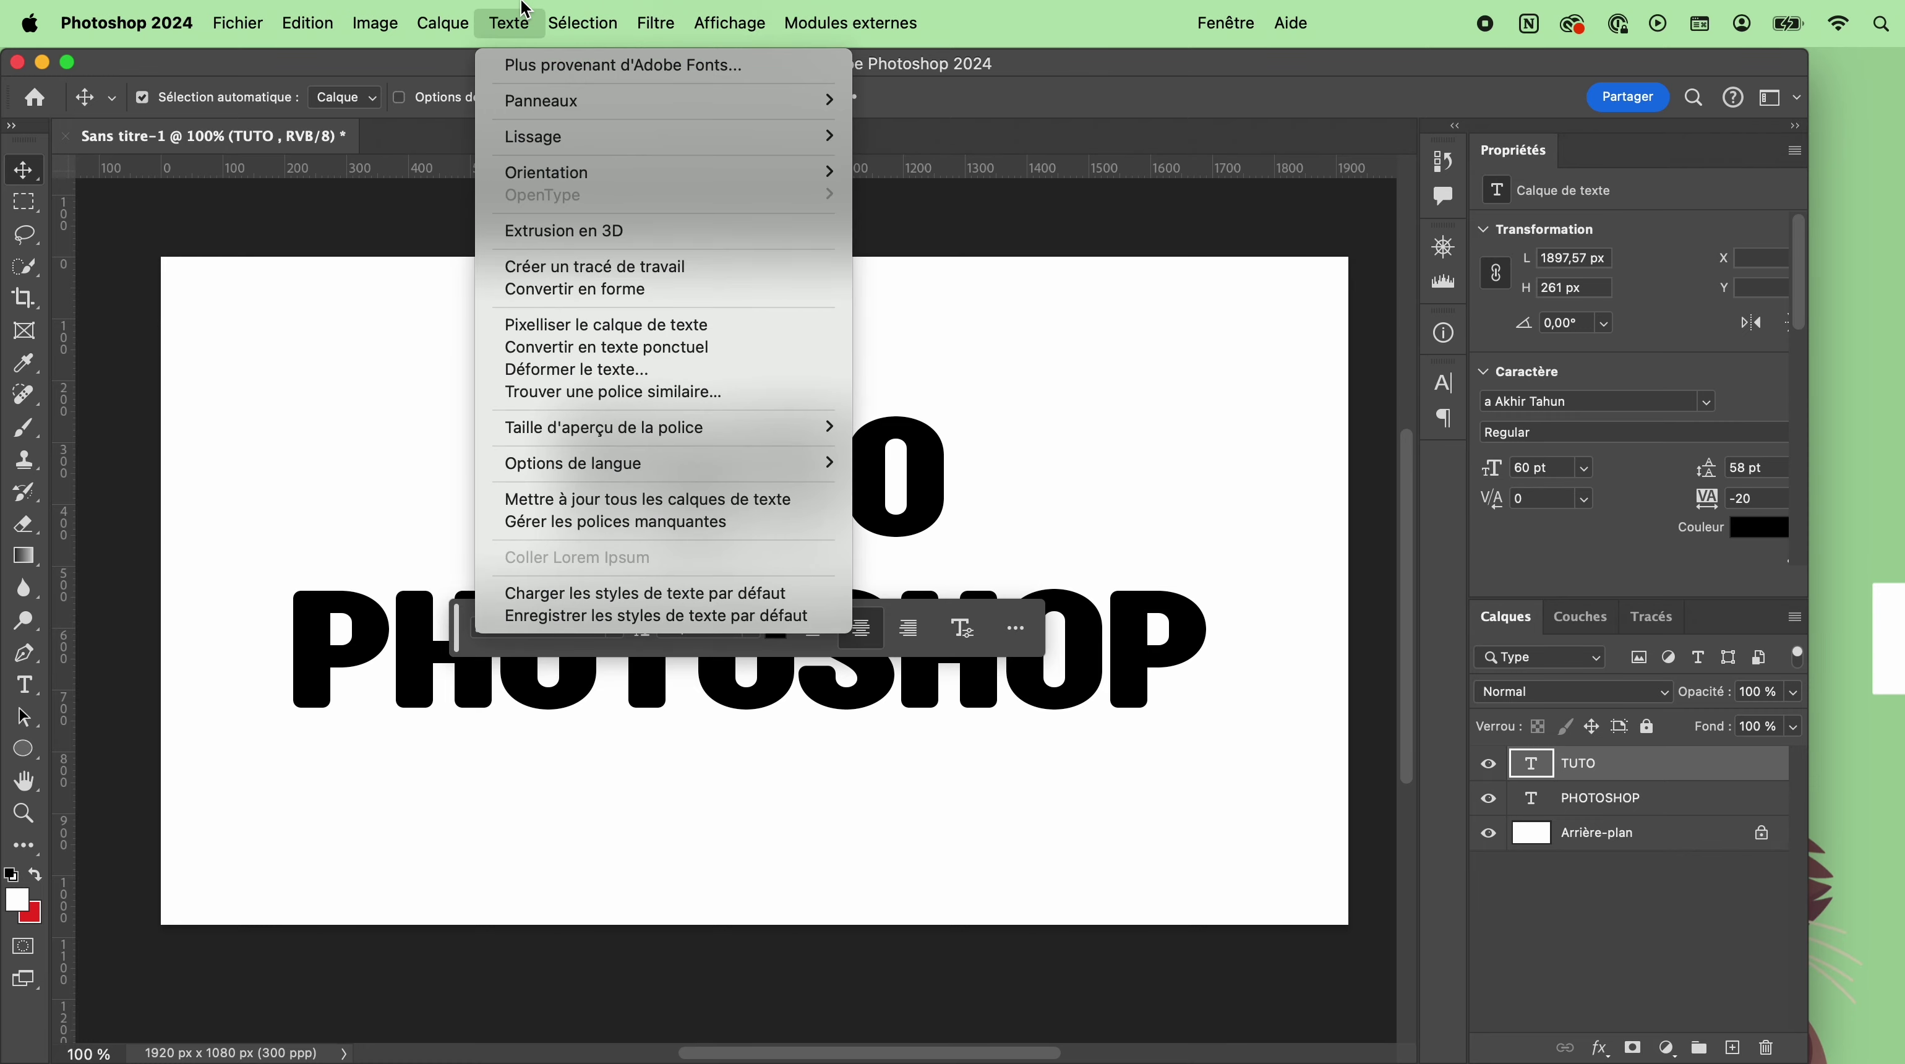
{"action": "left_click", "coordinate": [628, 372]}
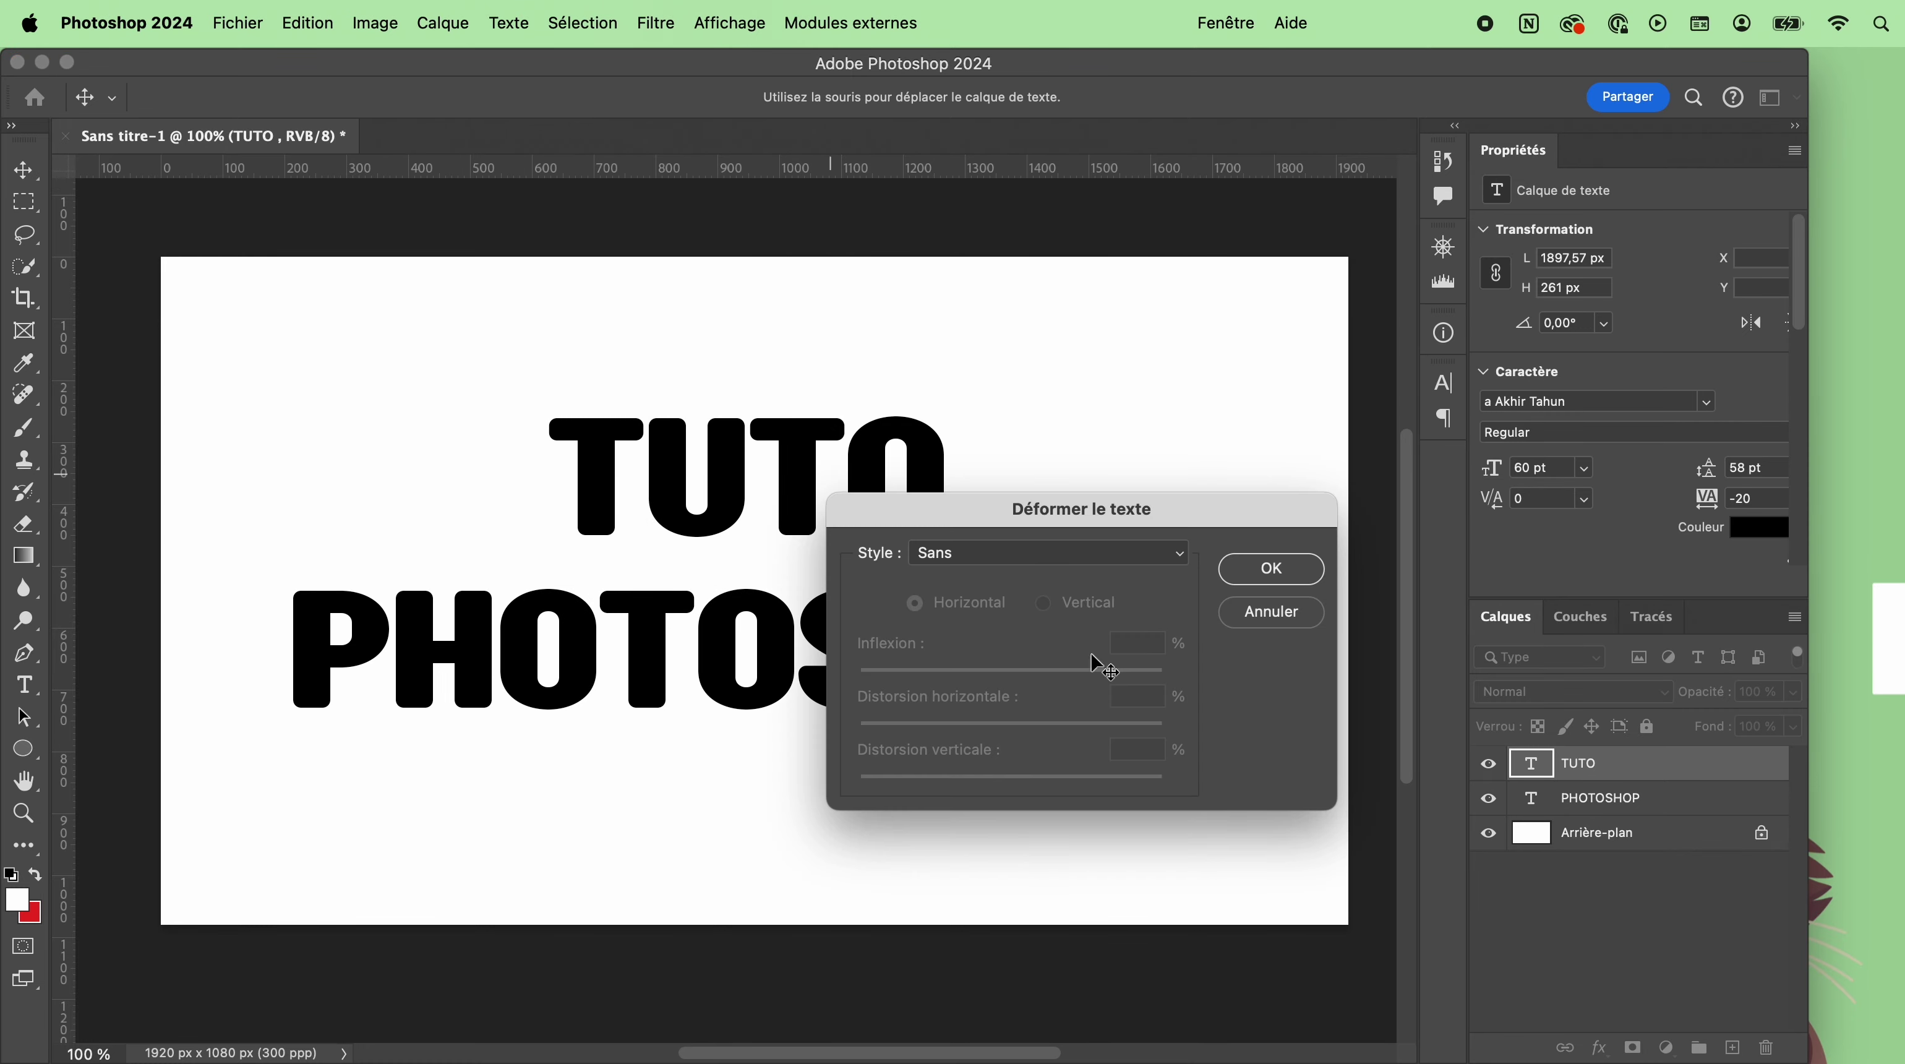
{"action": "left_click", "coordinate": [1165, 551]}
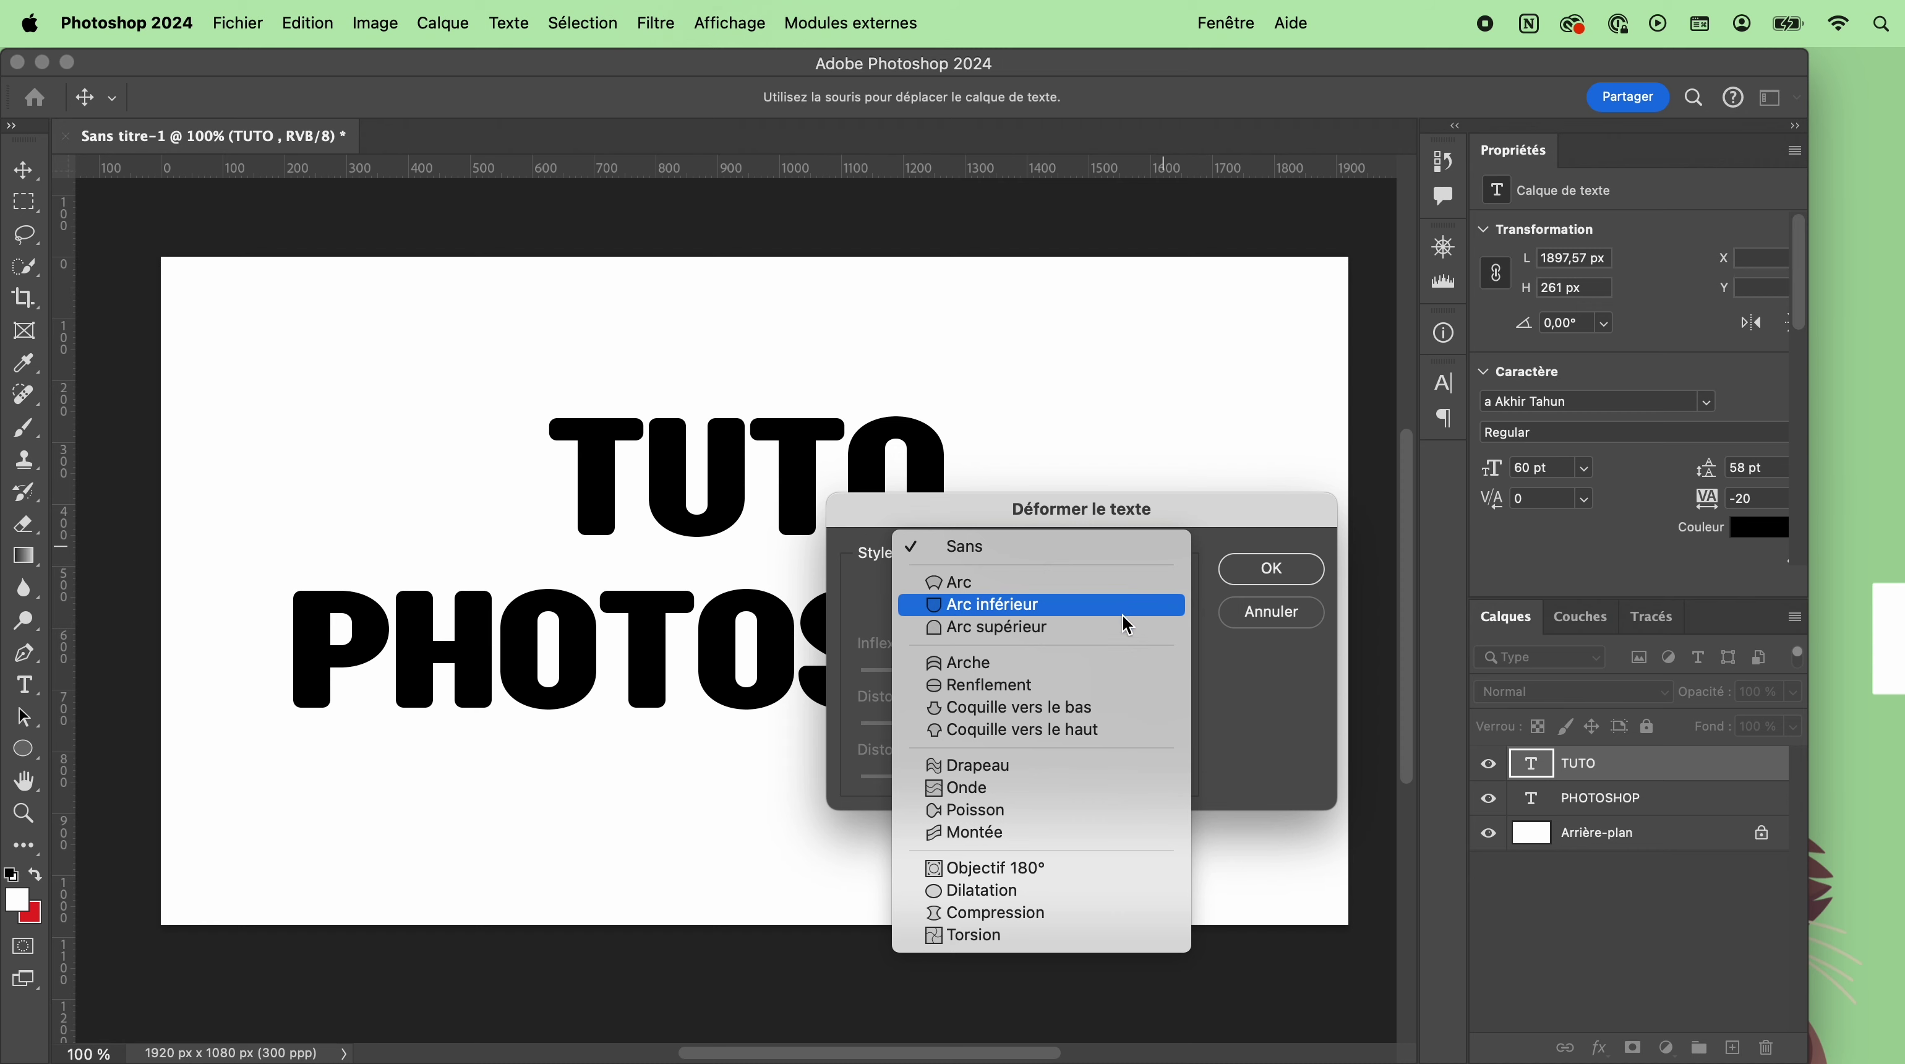
{"action": "left_click", "coordinate": [1121, 626]}
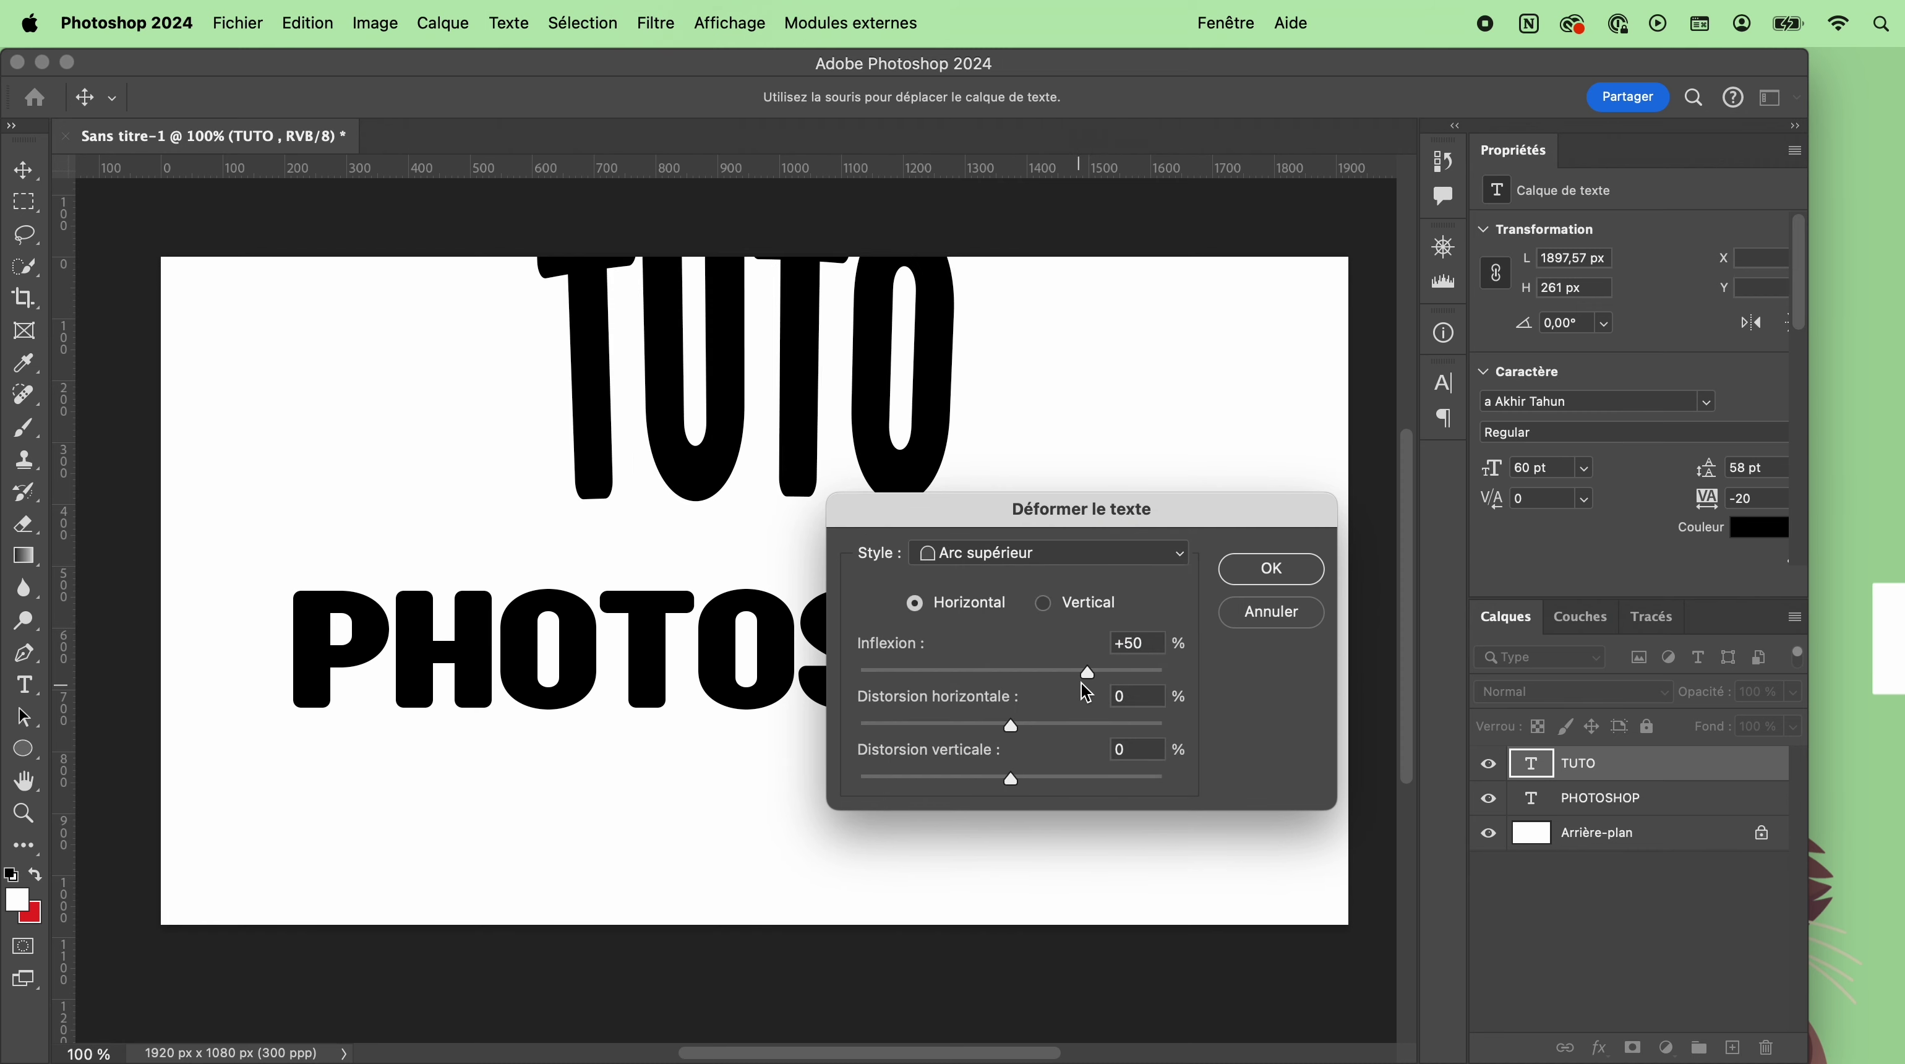
{"action": "key", "text": "Return"}
Warp the PHOTOSHOP text layer with the Arc inférieur style, horizontally, using a gentler bend than the default.
{"action": "left_click", "coordinate": [990, 711]}
{"action": "right_click", "coordinate": [977, 678]}
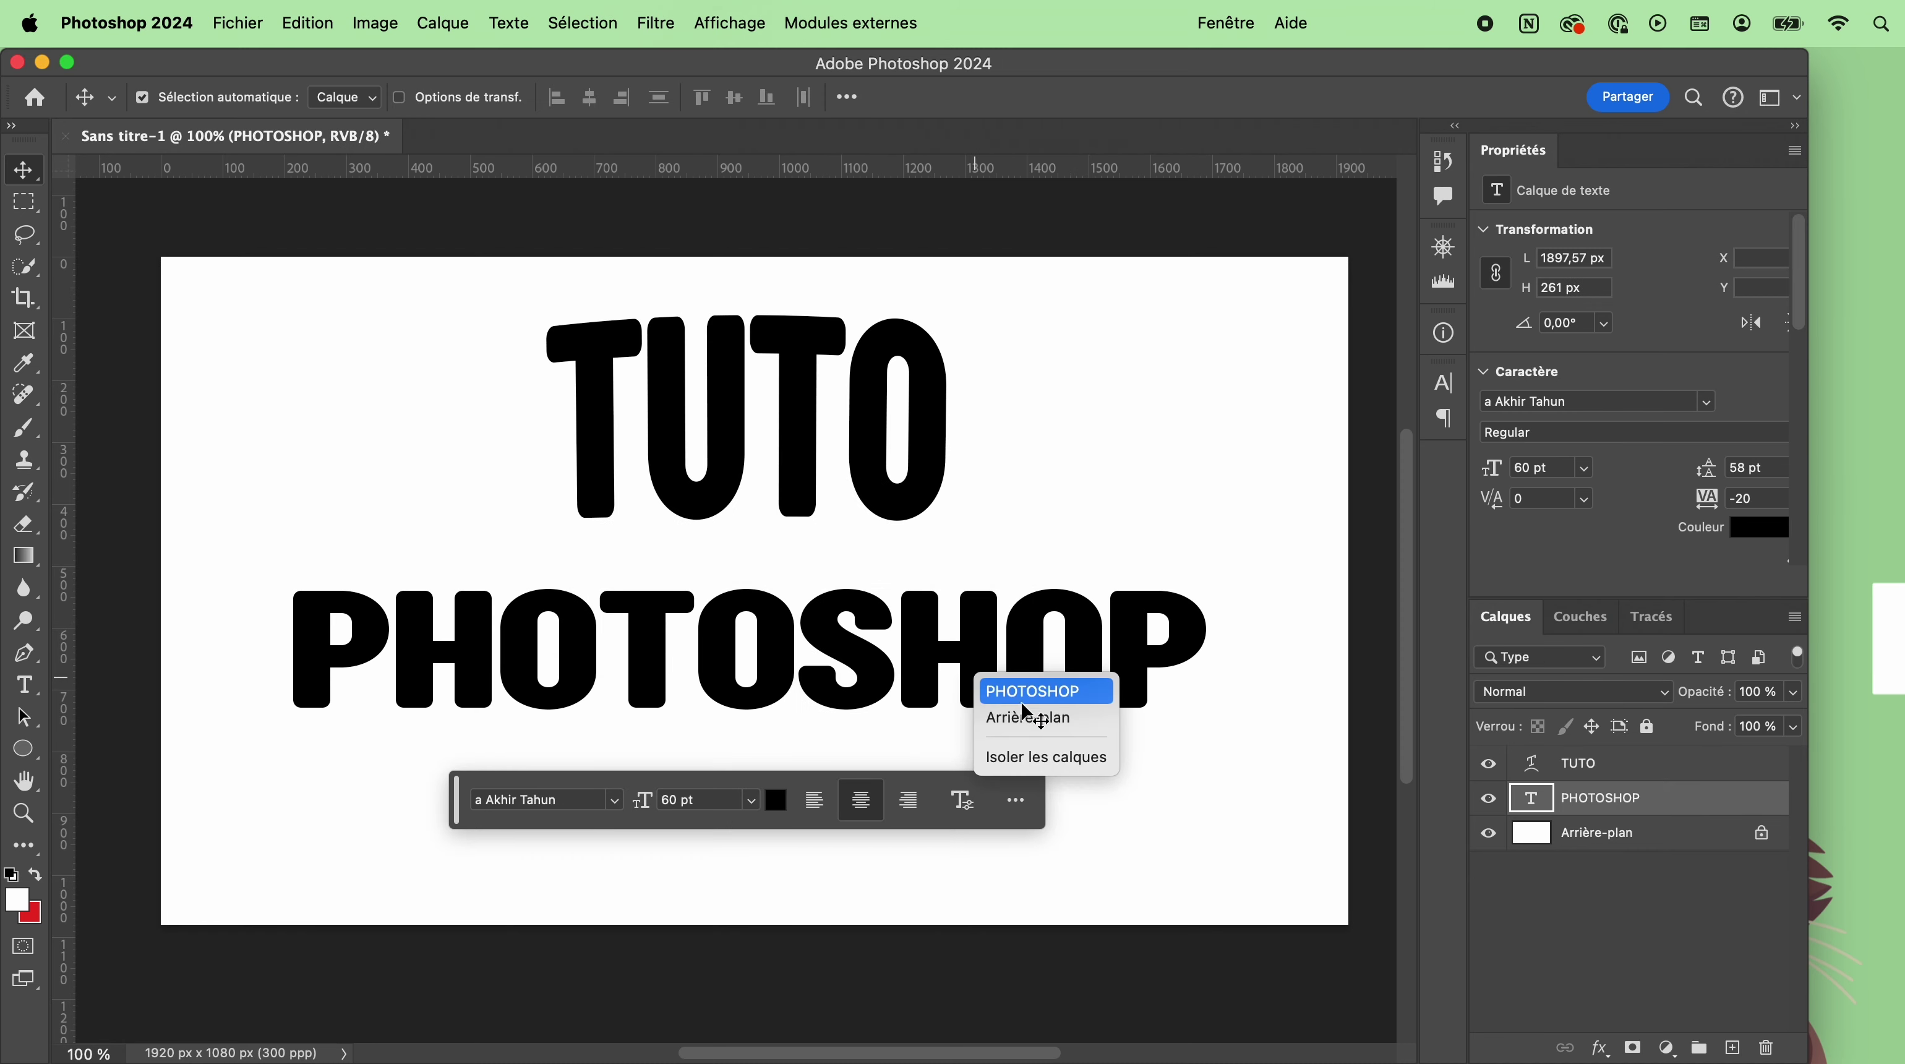
{"action": "right_click", "coordinate": [1679, 797]}
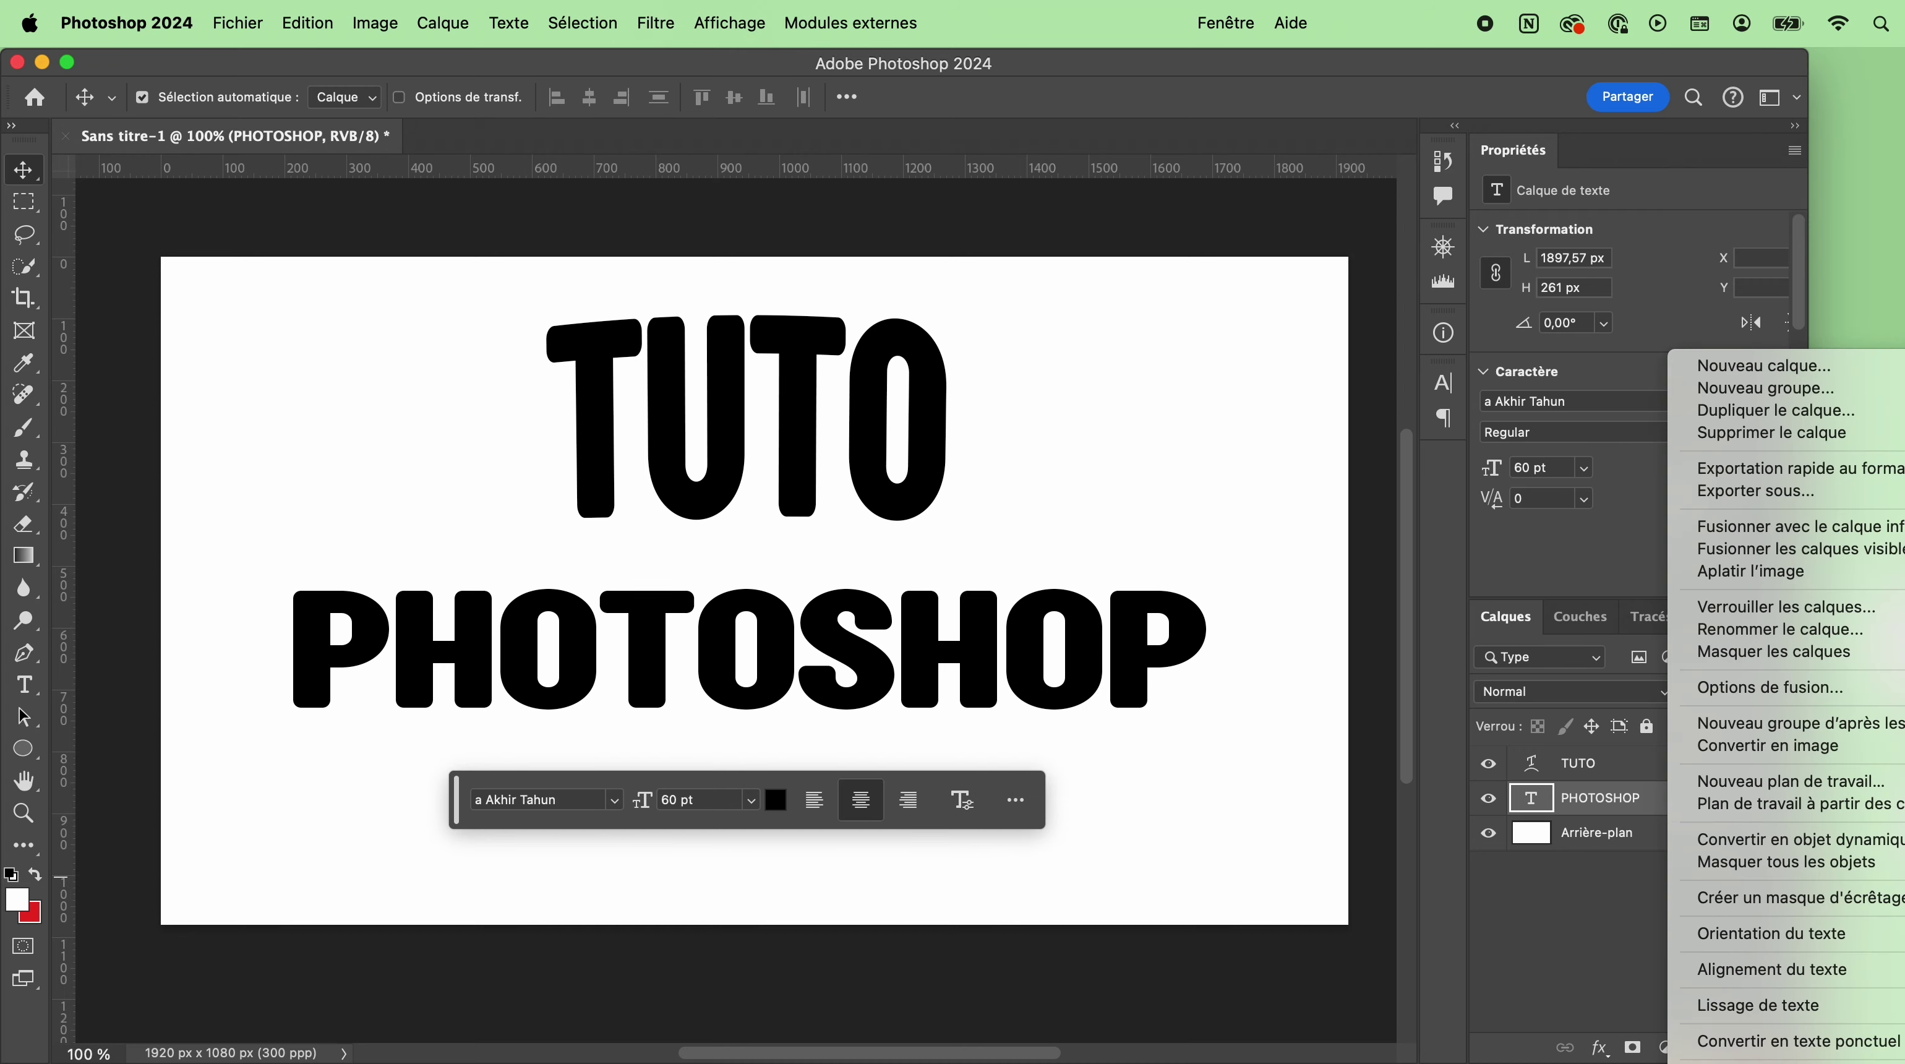
{"action": "left_click", "coordinate": [1780, 1053]}
{"action": "left_click", "coordinate": [1050, 552]}
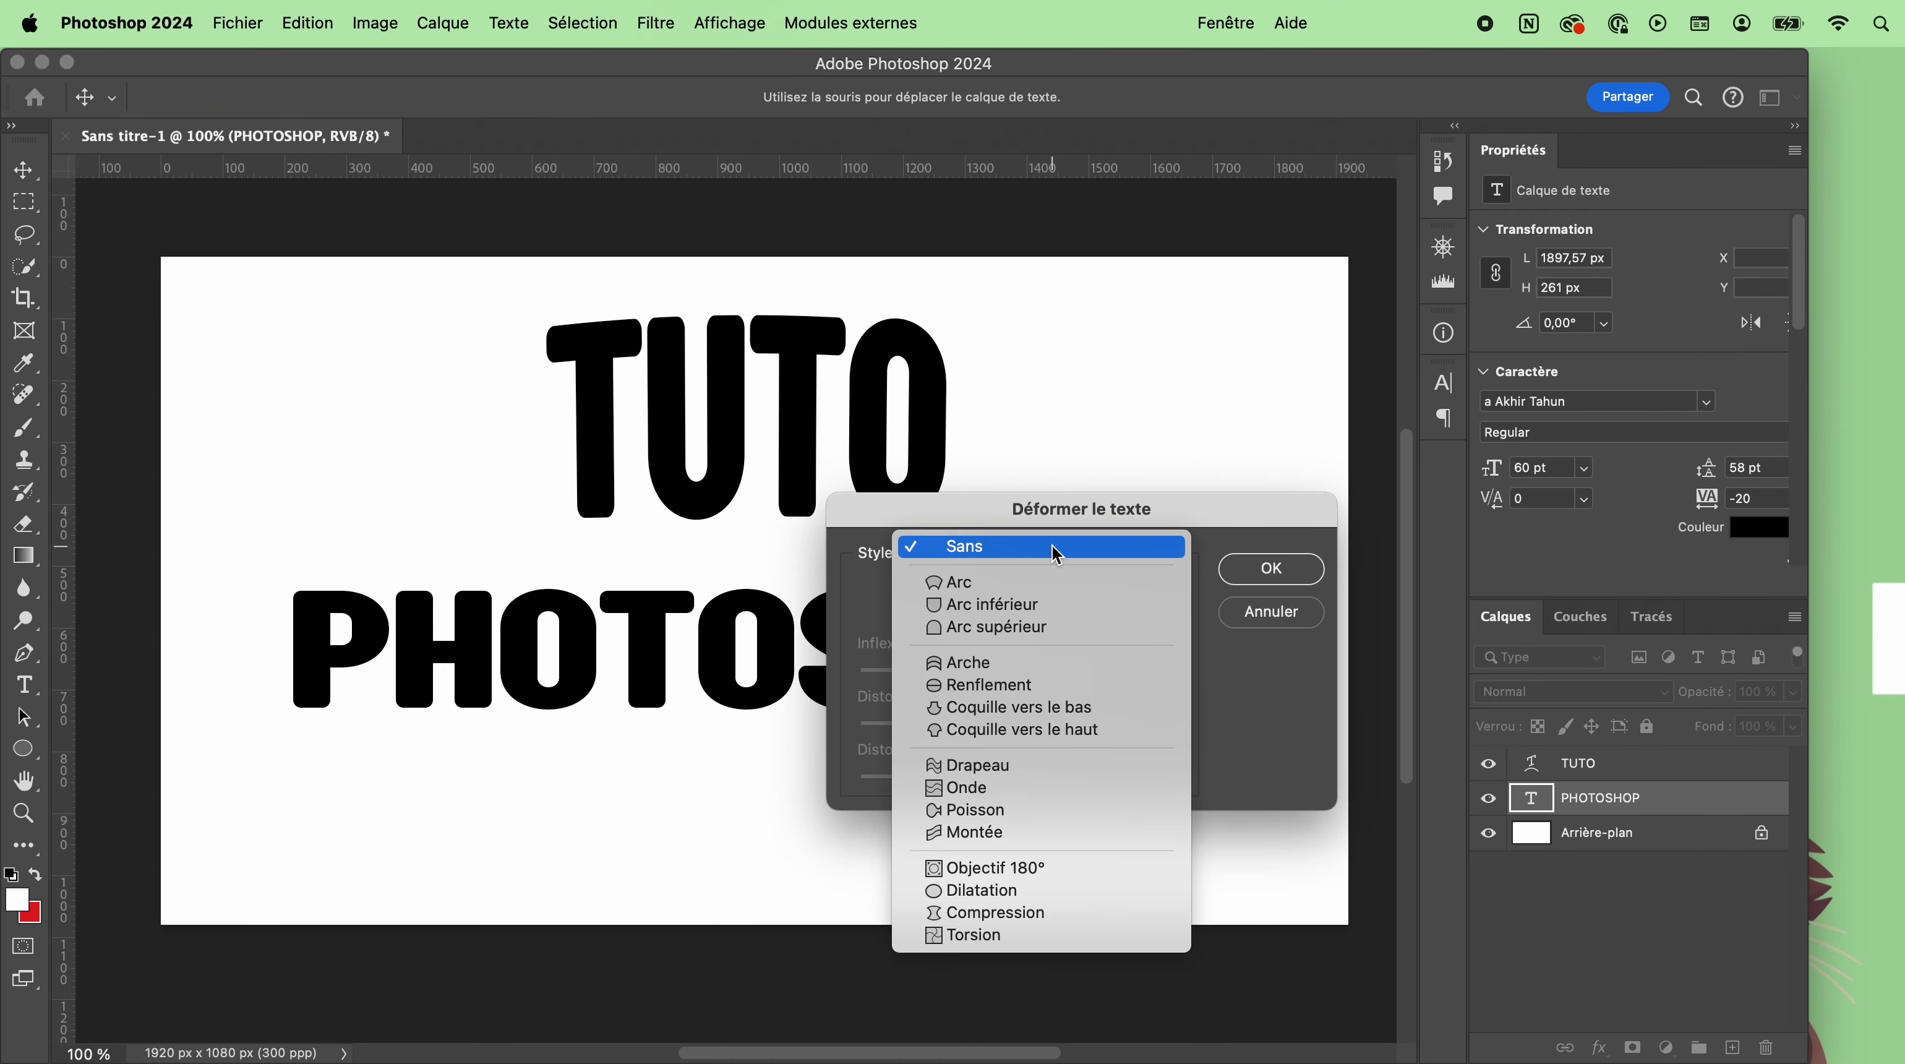
{"action": "left_click", "coordinate": [1032, 611]}
{"action": "left_click_drag", "start_coordinate": [1089, 679], "coordinate": [1044, 671]}
{"action": "left_click", "coordinate": [1274, 575]}
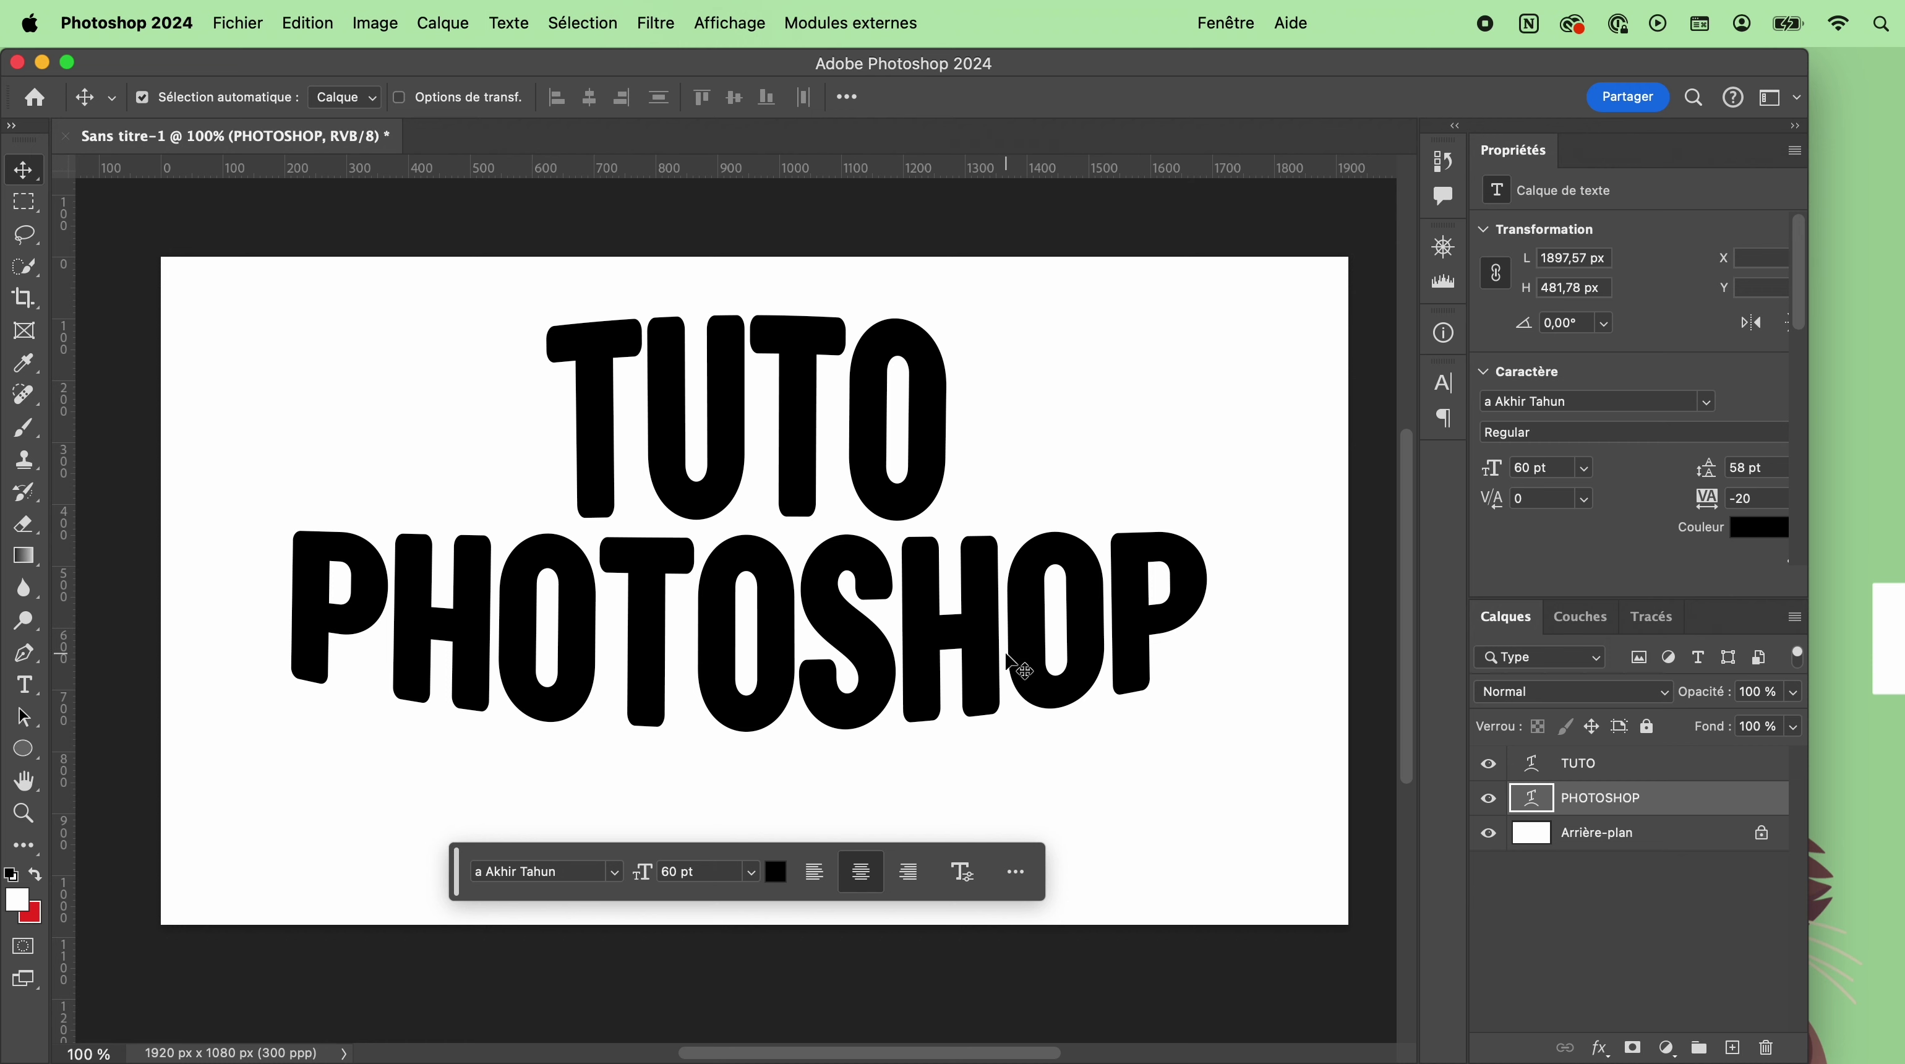
Replace the word TUTO in the upper warped text layer with TUTORIEL.
{"action": "double_click", "coordinate": [990, 433]}
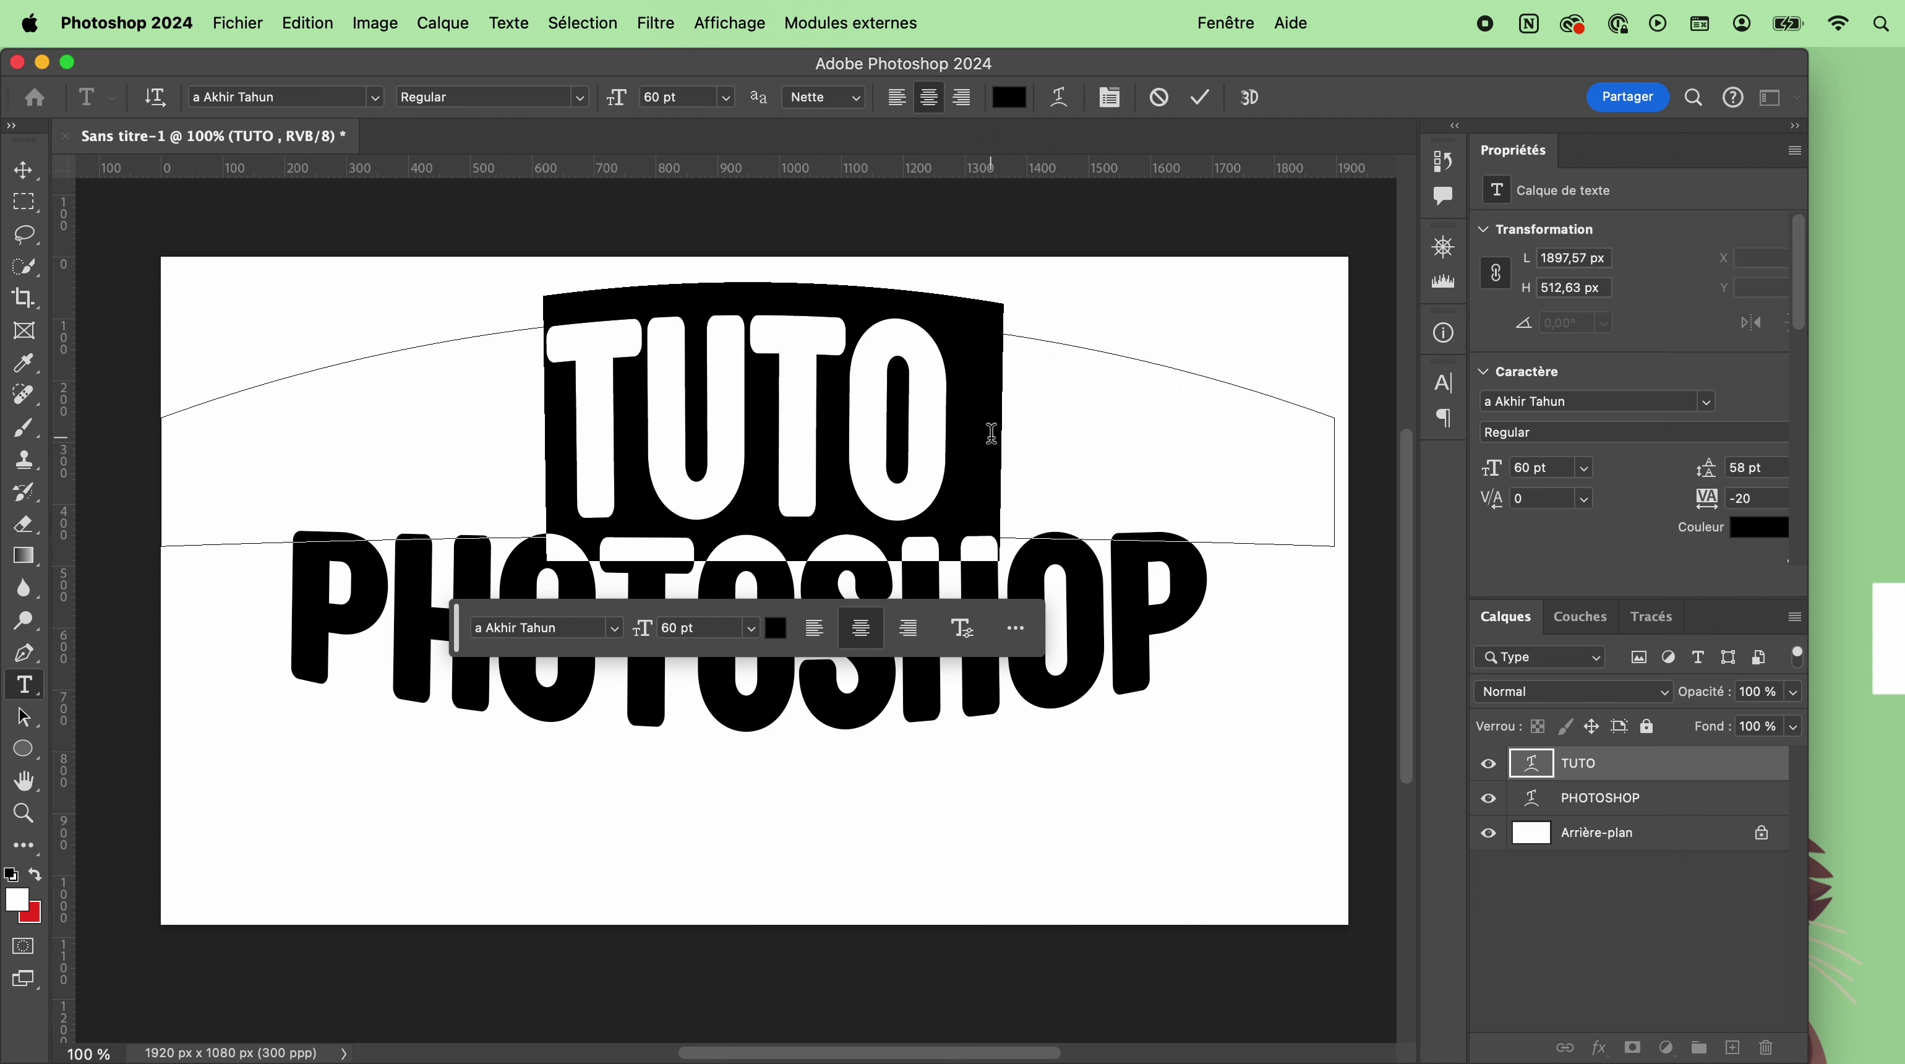
{"action": "type", "text": "TUTORIEL"}
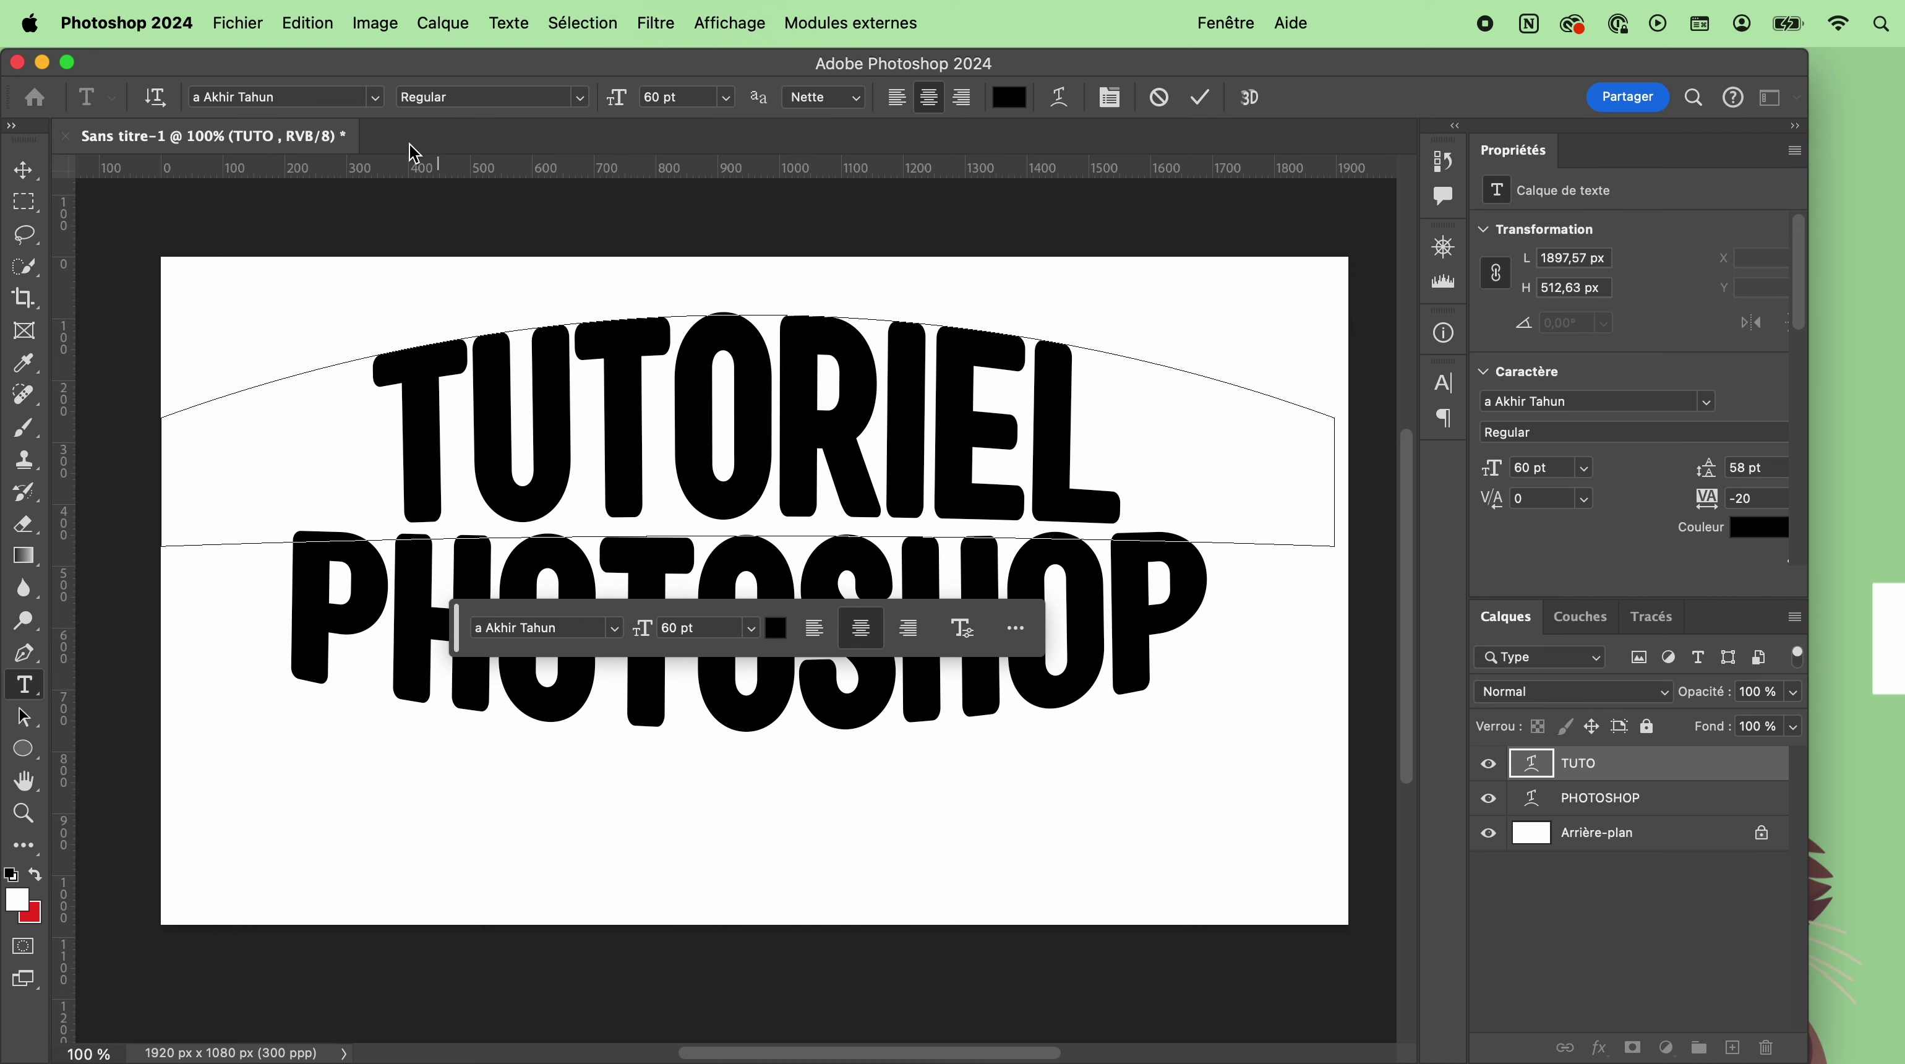
{"action": "key", "text": "Escape"}
{"action": "key", "text": "v"}
Scale the PHOTOSHOP text layer proportionally to about 78% and centre it just under TUTORIEL.
{"action": "left_click", "coordinate": [875, 707]}
{"action": "key", "text": "super"}
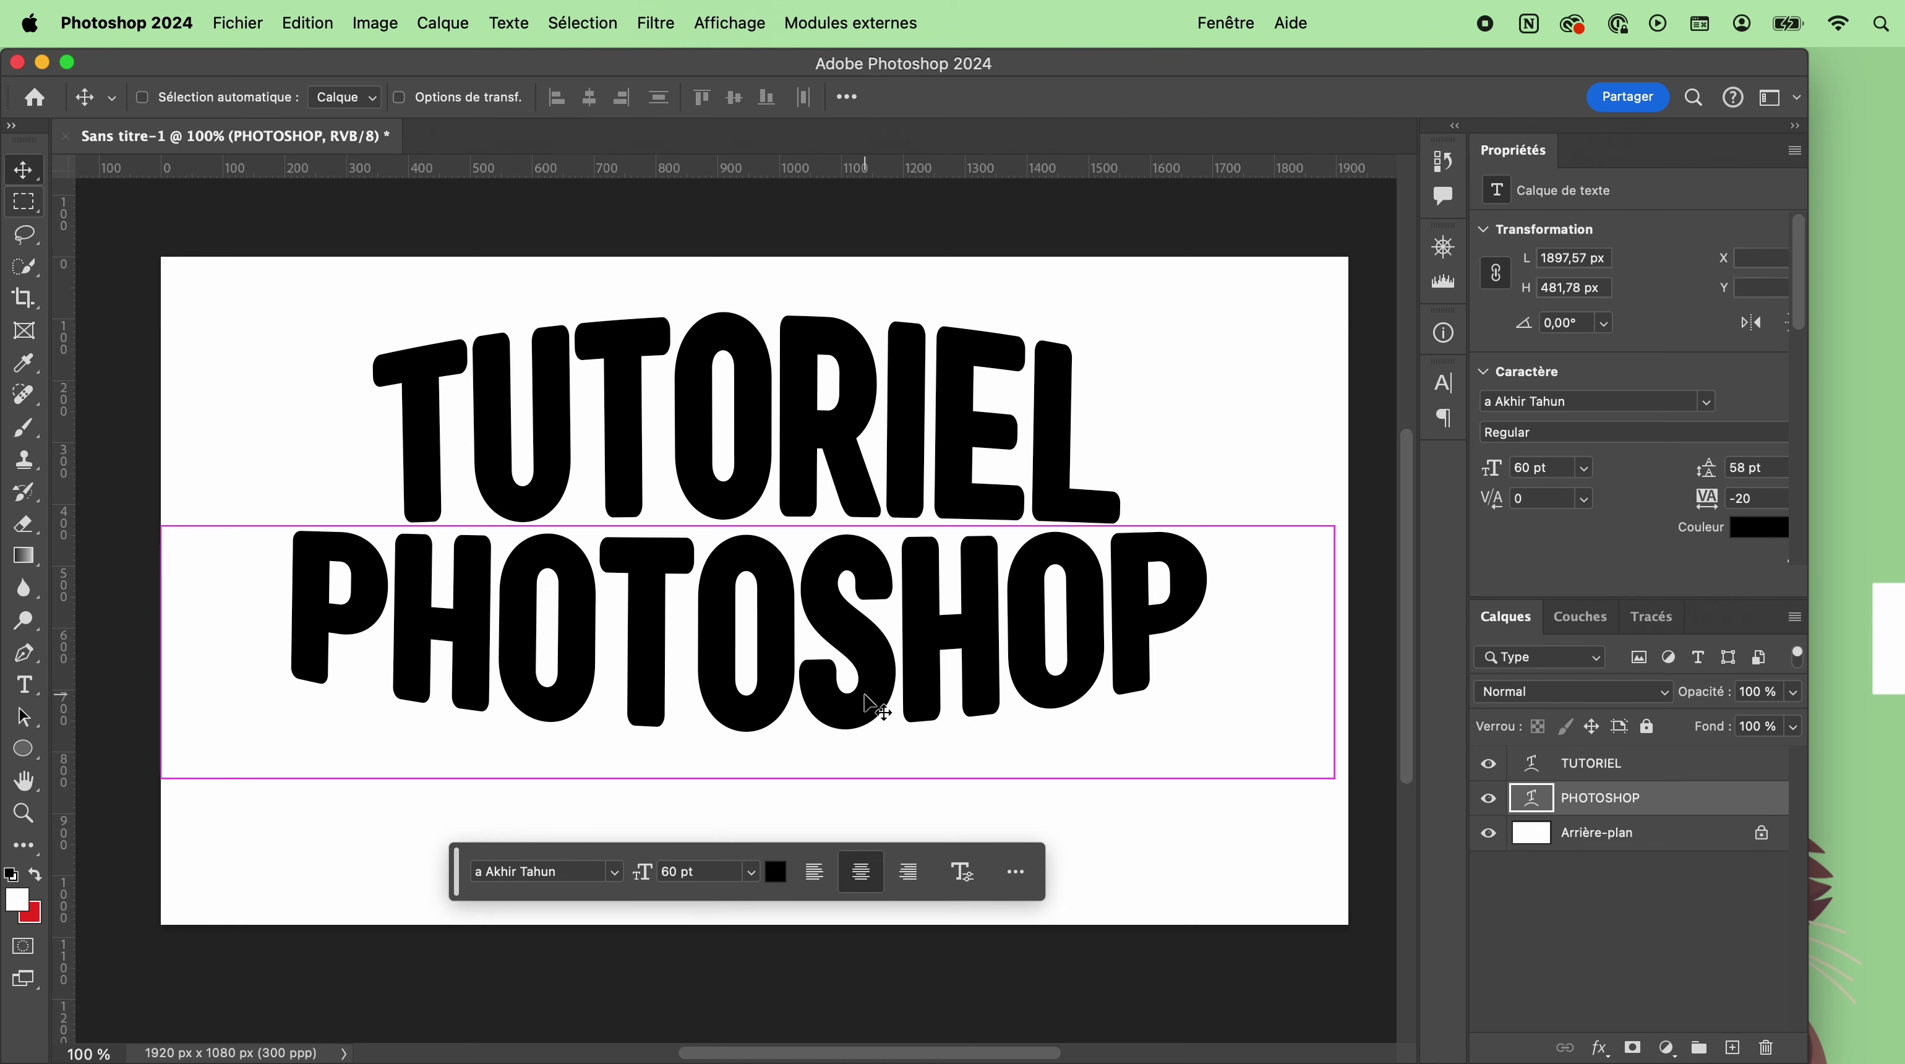
{"action": "key", "text": "super+t"}
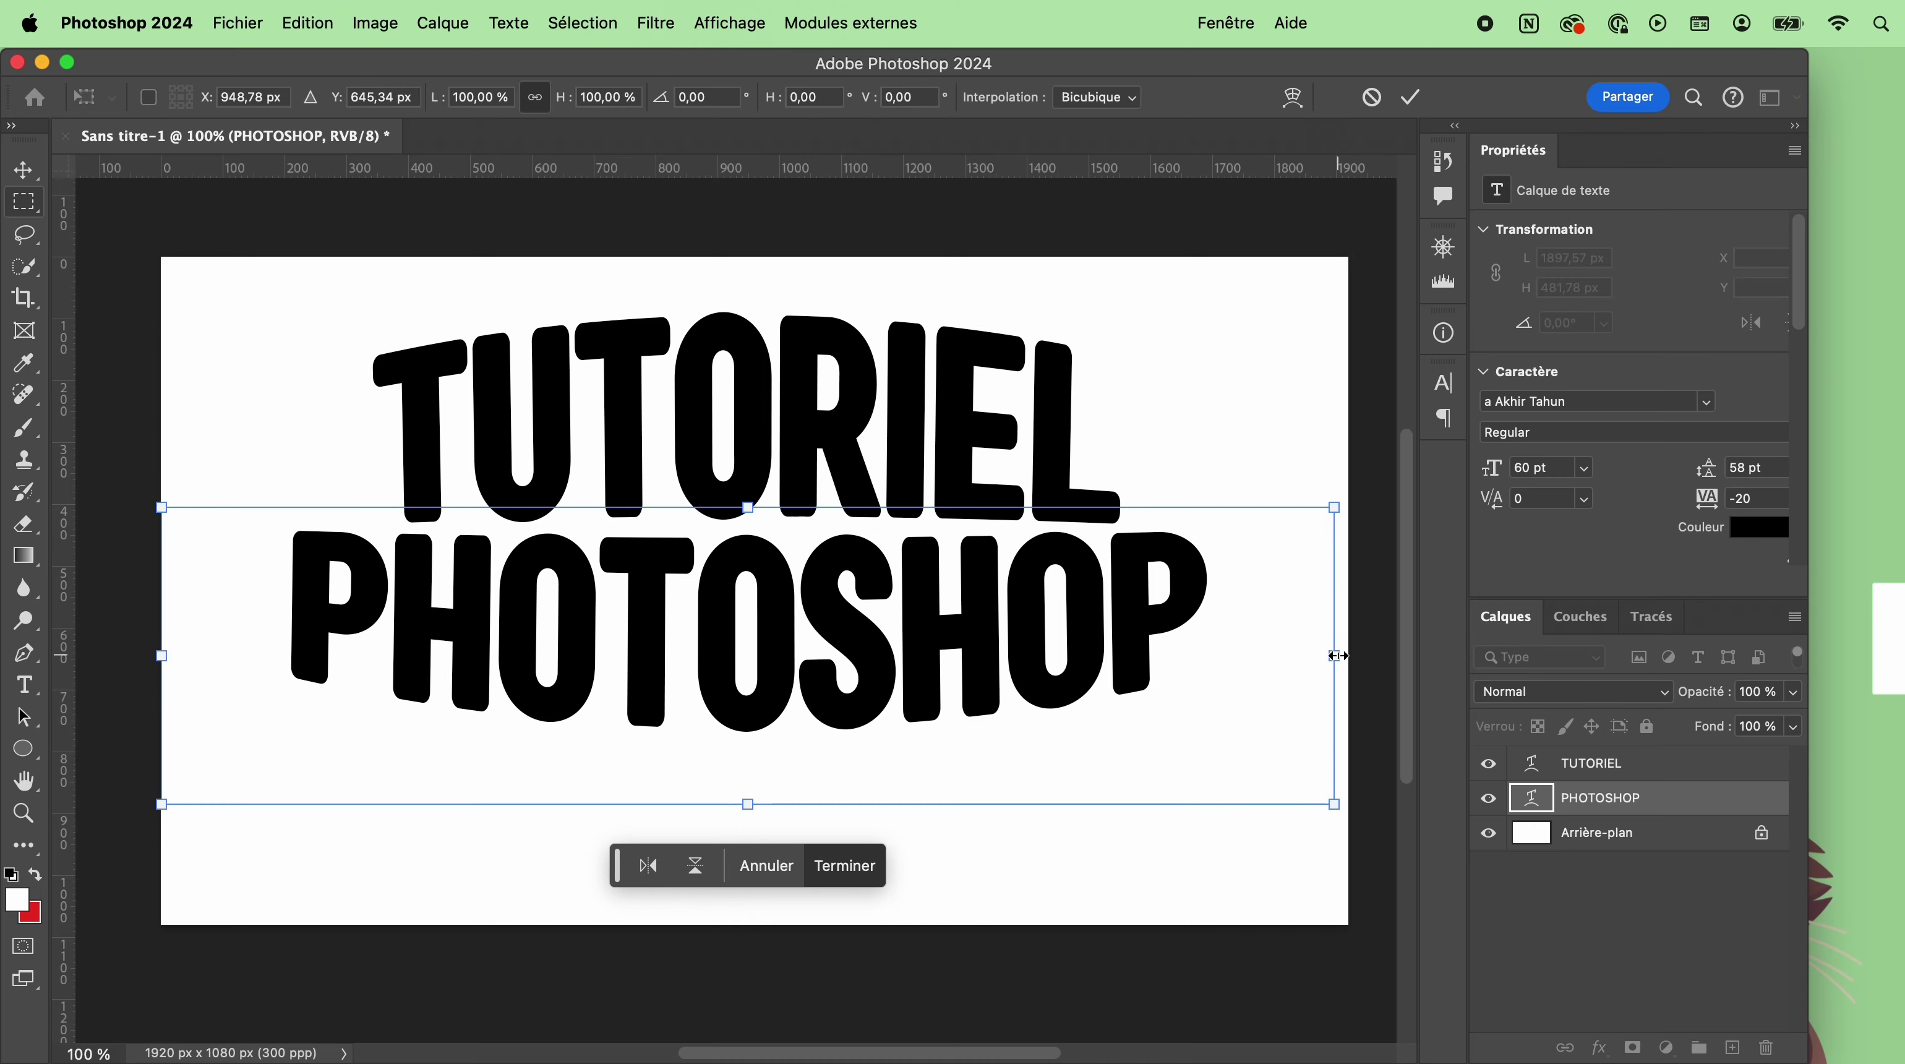
{"action": "left_click_drag", "start_coordinate": [1335, 655], "coordinate": [1240, 655]}
{"action": "left_click_drag", "start_coordinate": [161, 655], "coordinate": [296, 656]}
{"action": "left_click_drag", "start_coordinate": [854, 674], "coordinate": [840, 648]}
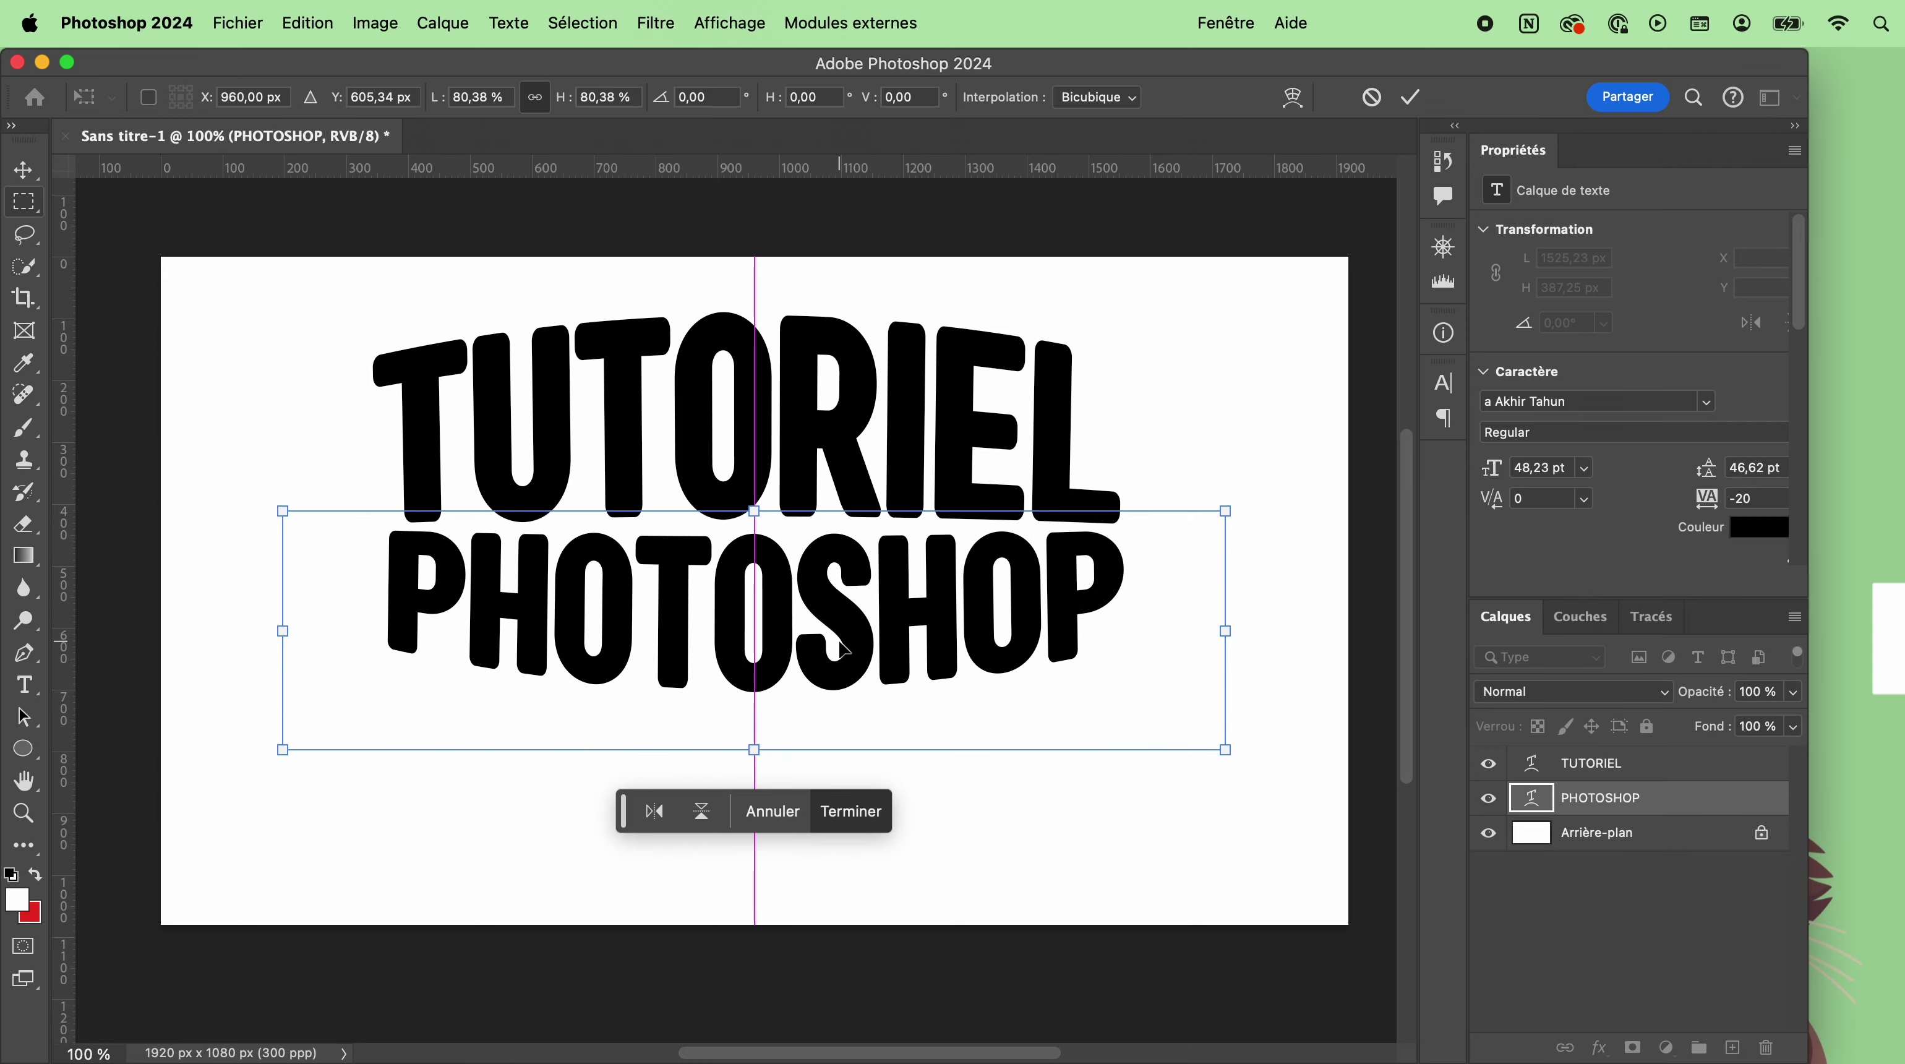
{"action": "left_click_drag", "start_coordinate": [291, 630], "coordinate": [306, 630]}
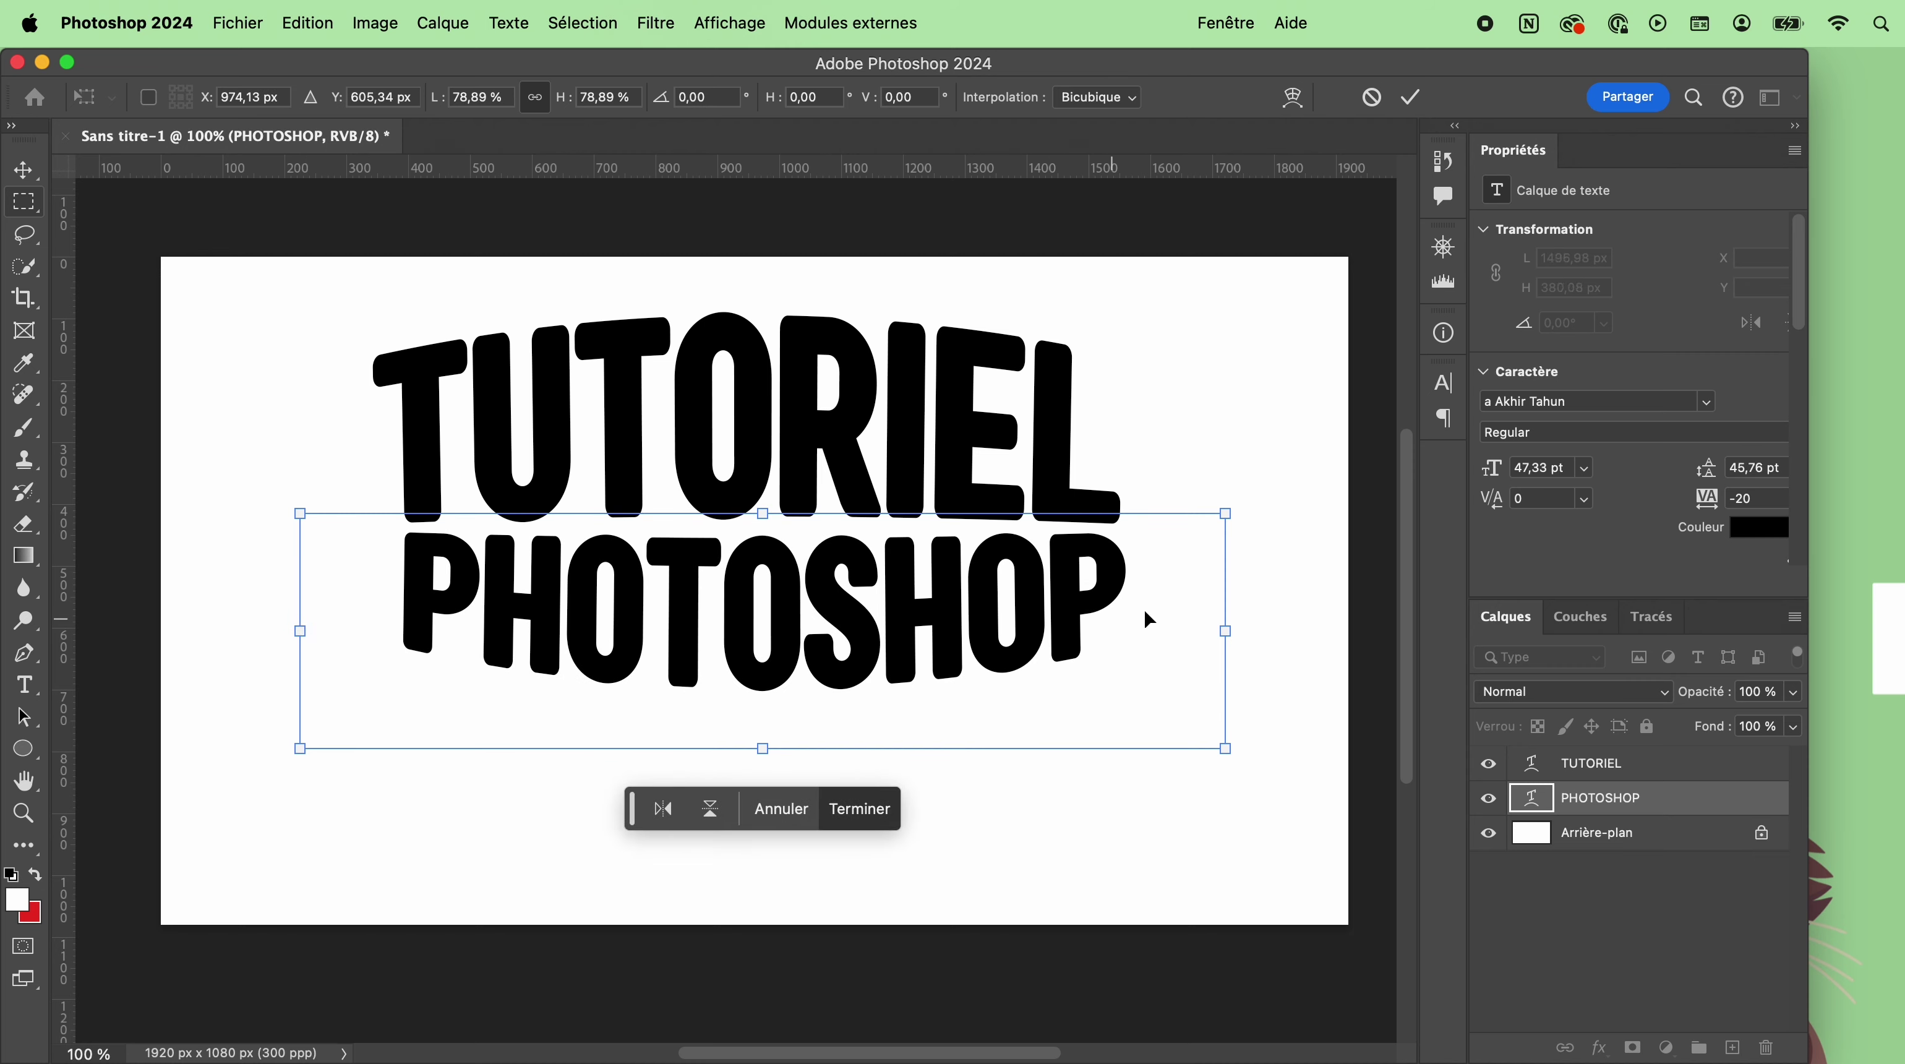
{"action": "key", "text": "Return"}
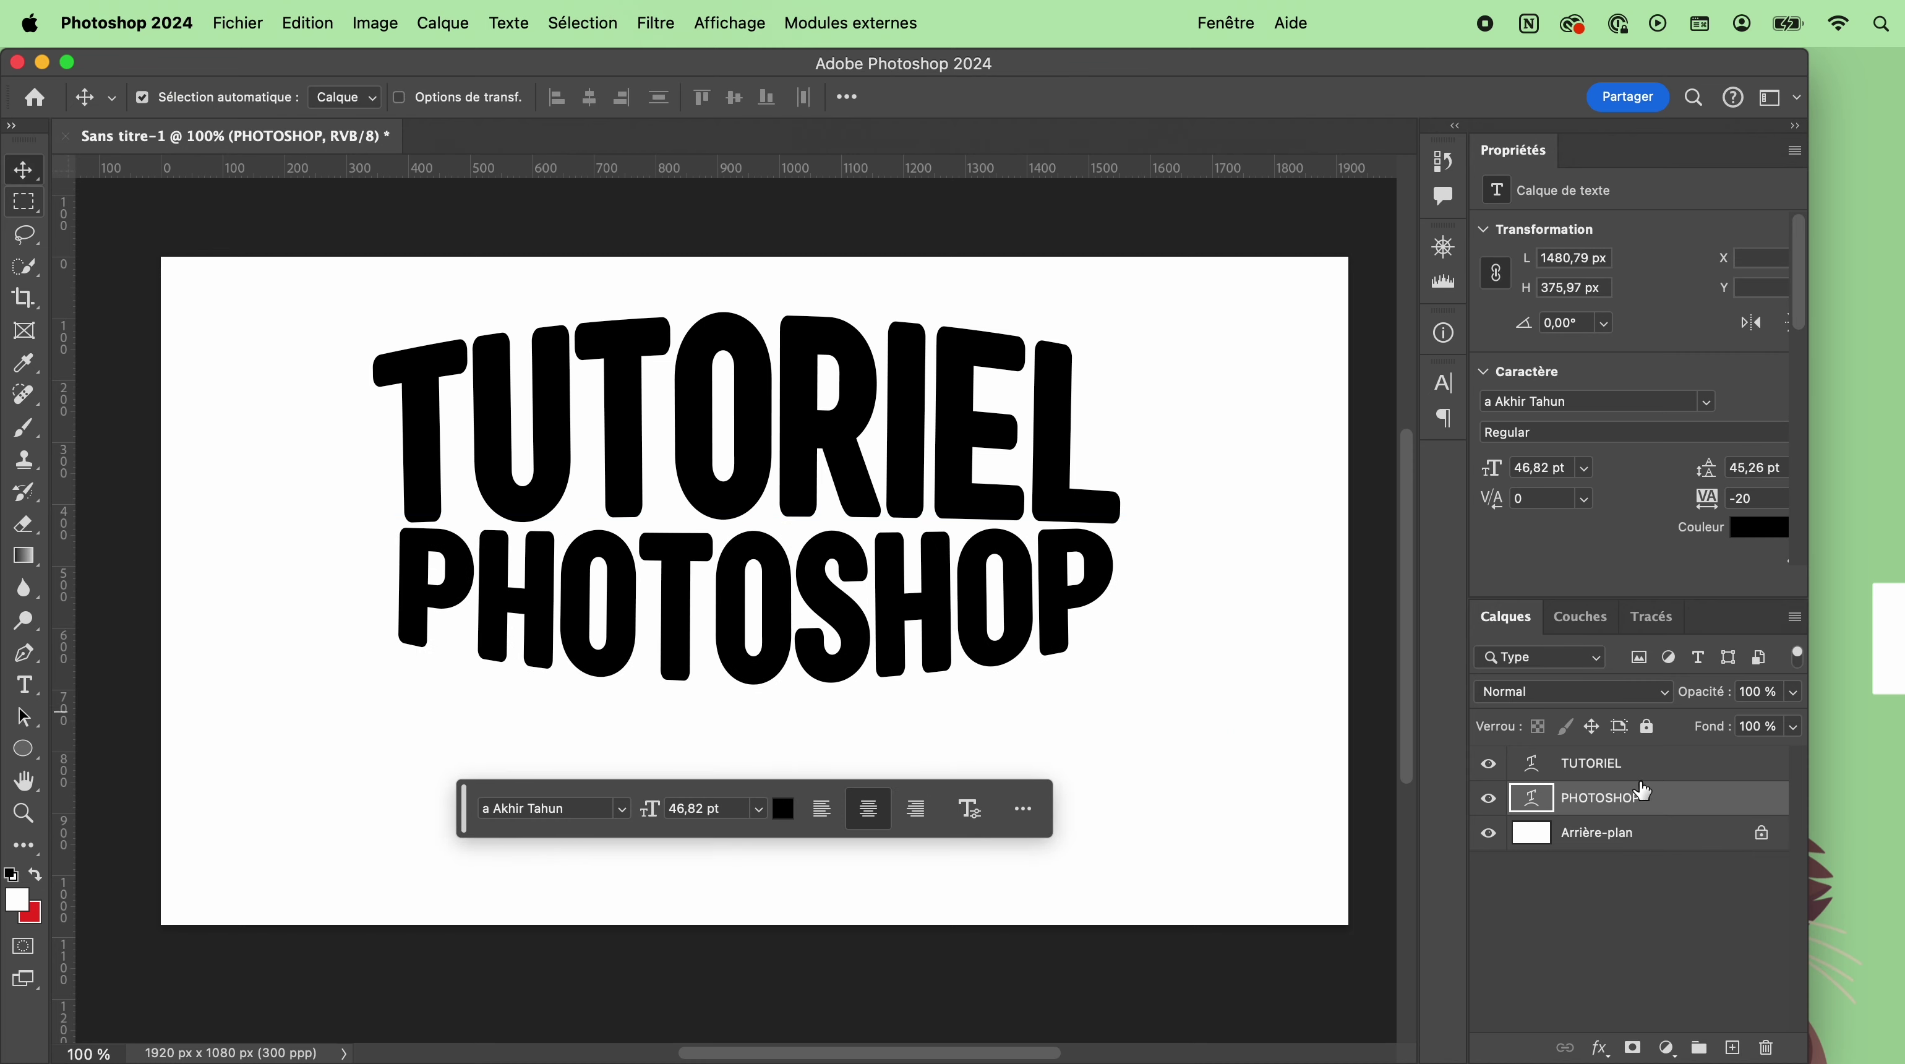
Move the TUTORIEL and PHOTOSHOP layers down together to centre the title vertically on the canvas, and deselect them.
{"action": "left_click", "coordinate": [1672, 763], "text": "shift"}
{"action": "key", "text": "shift+Down"}
{"action": "key", "text": "shift+Down"}
{"action": "key", "text": "shift+Down"}
{"action": "key", "text": "shift+Down"}
{"action": "key", "text": "shift+Down"}
{"action": "key", "text": "shift+Down"}
{"action": "key", "text": "shift+Down"}
{"action": "key", "text": "shift+Down"}
{"action": "key", "text": "shift+Down"}
{"action": "key", "text": "shift+Down"}
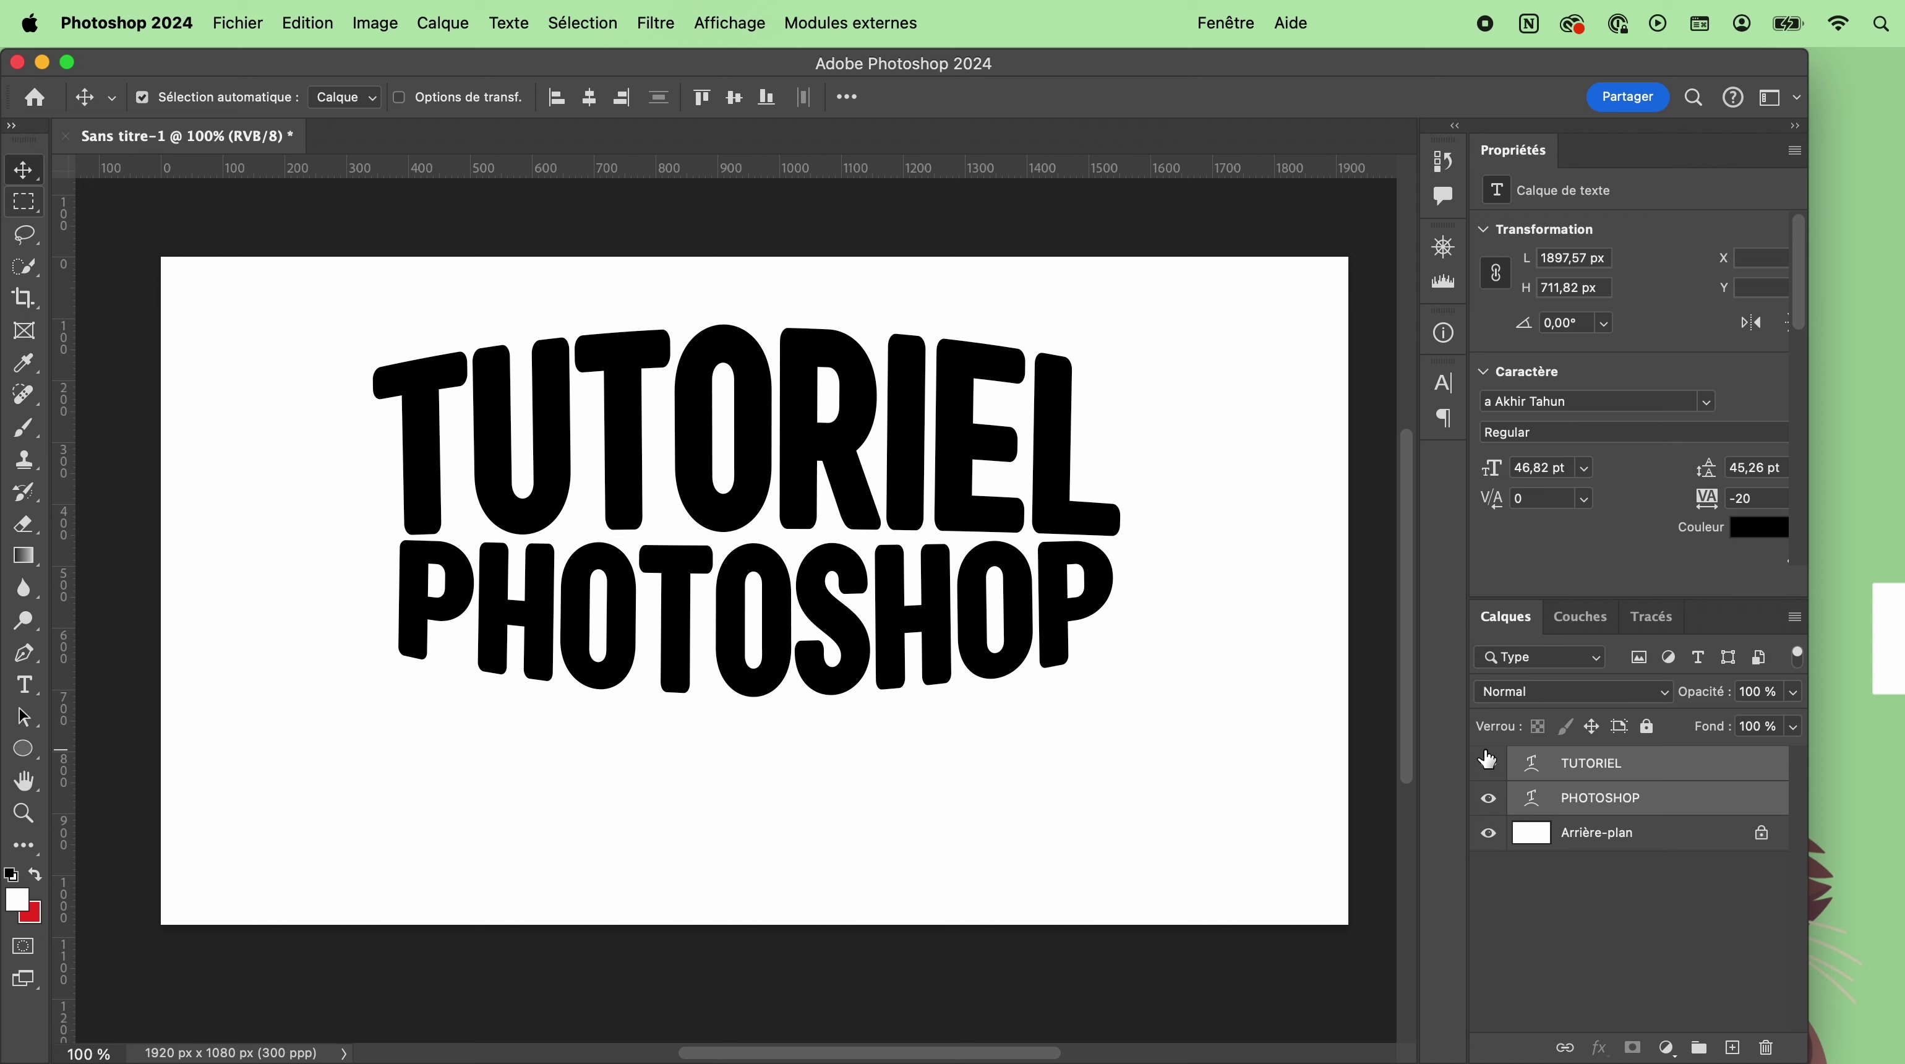
{"action": "left_click", "coordinate": [1206, 433]}
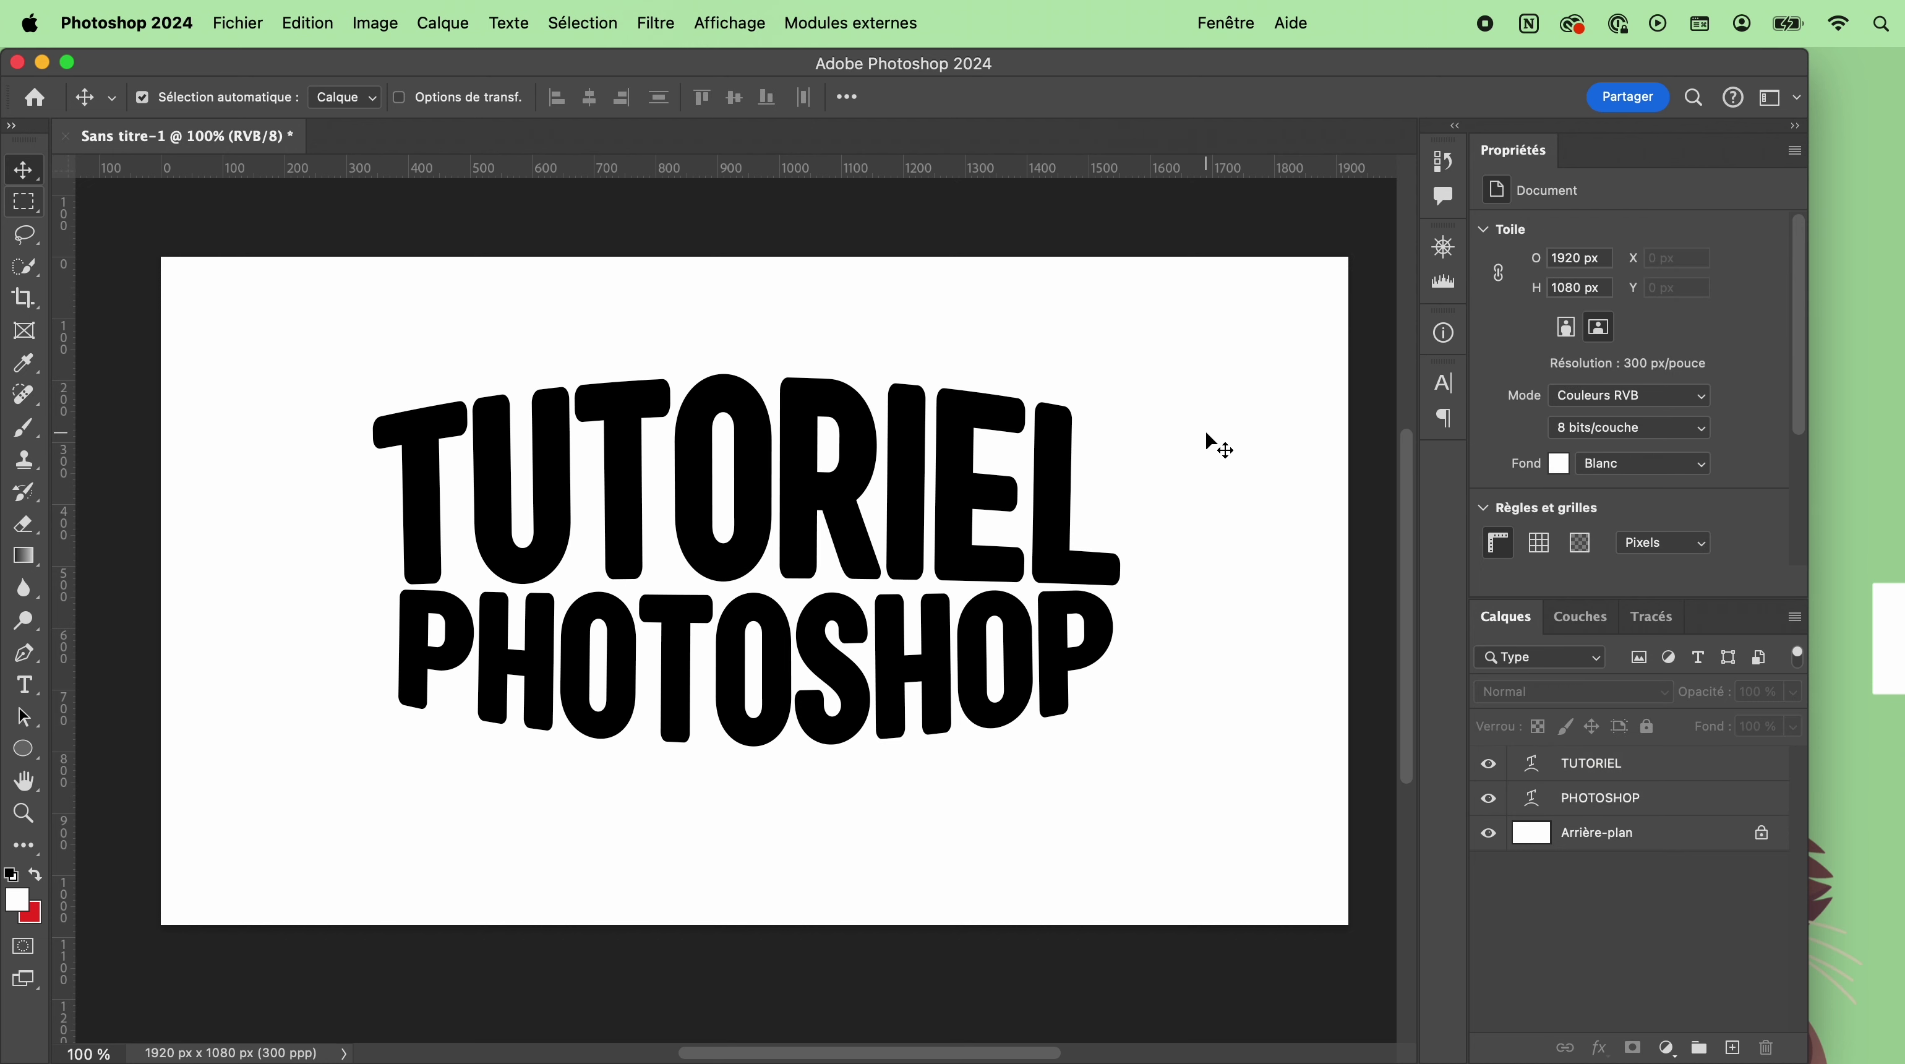
Check which free-transform modes are available for the PHOTOSHOP text layer.
{"action": "left_click", "coordinate": [1668, 801]}
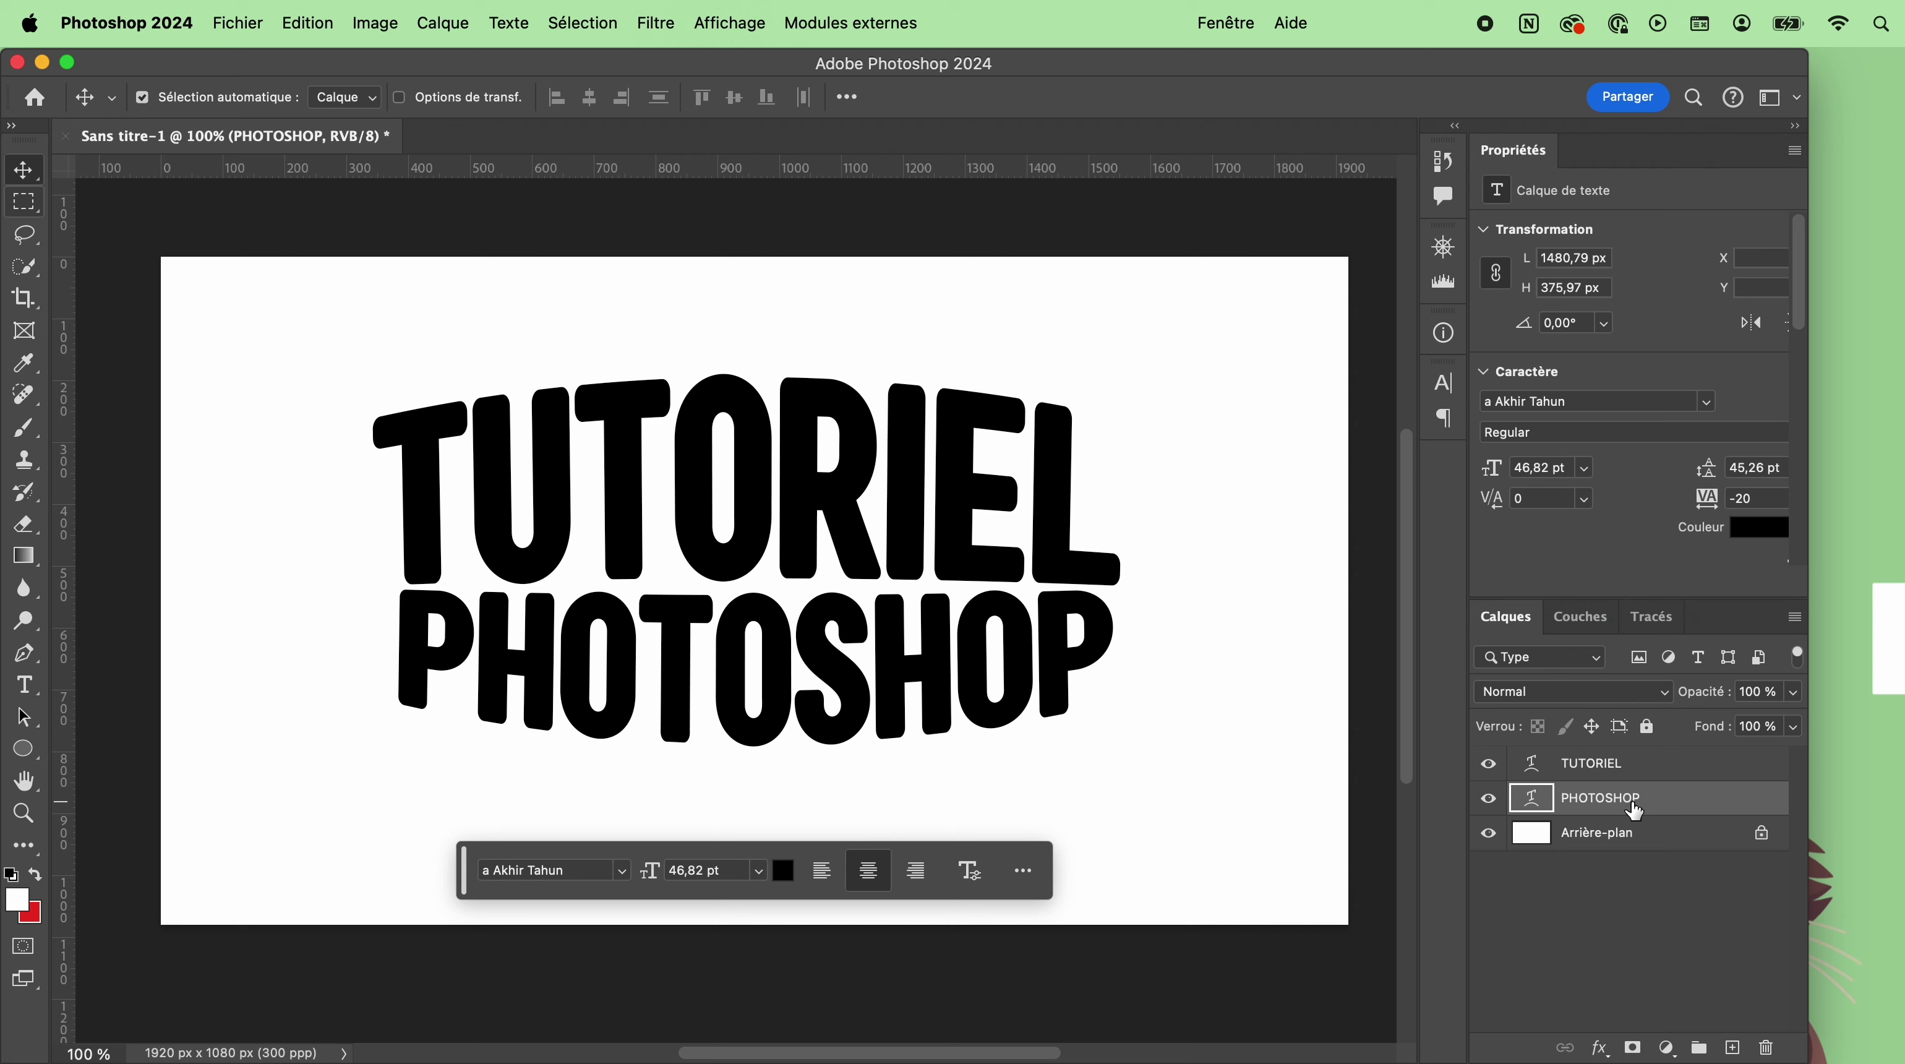
{"action": "key", "text": "super"}
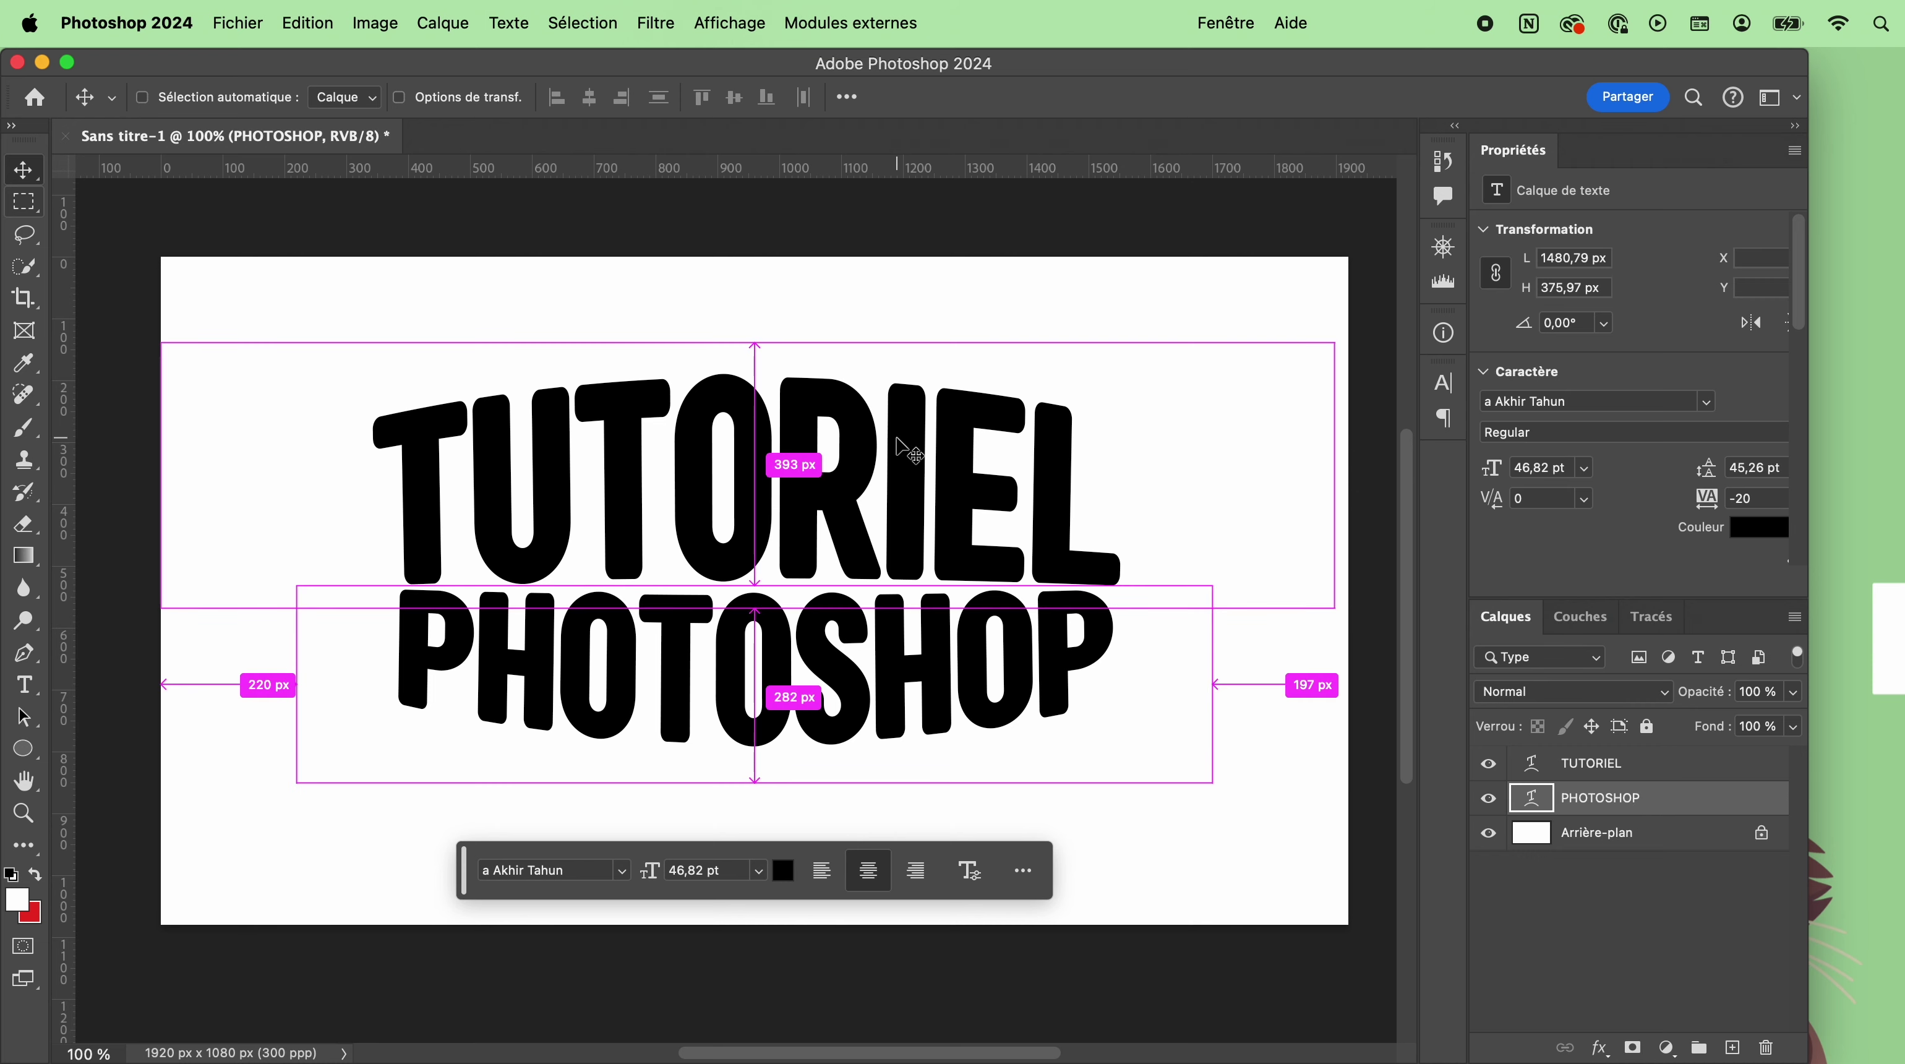
{"action": "key", "text": "super+t"}
{"action": "right_click", "coordinate": [792, 661]}
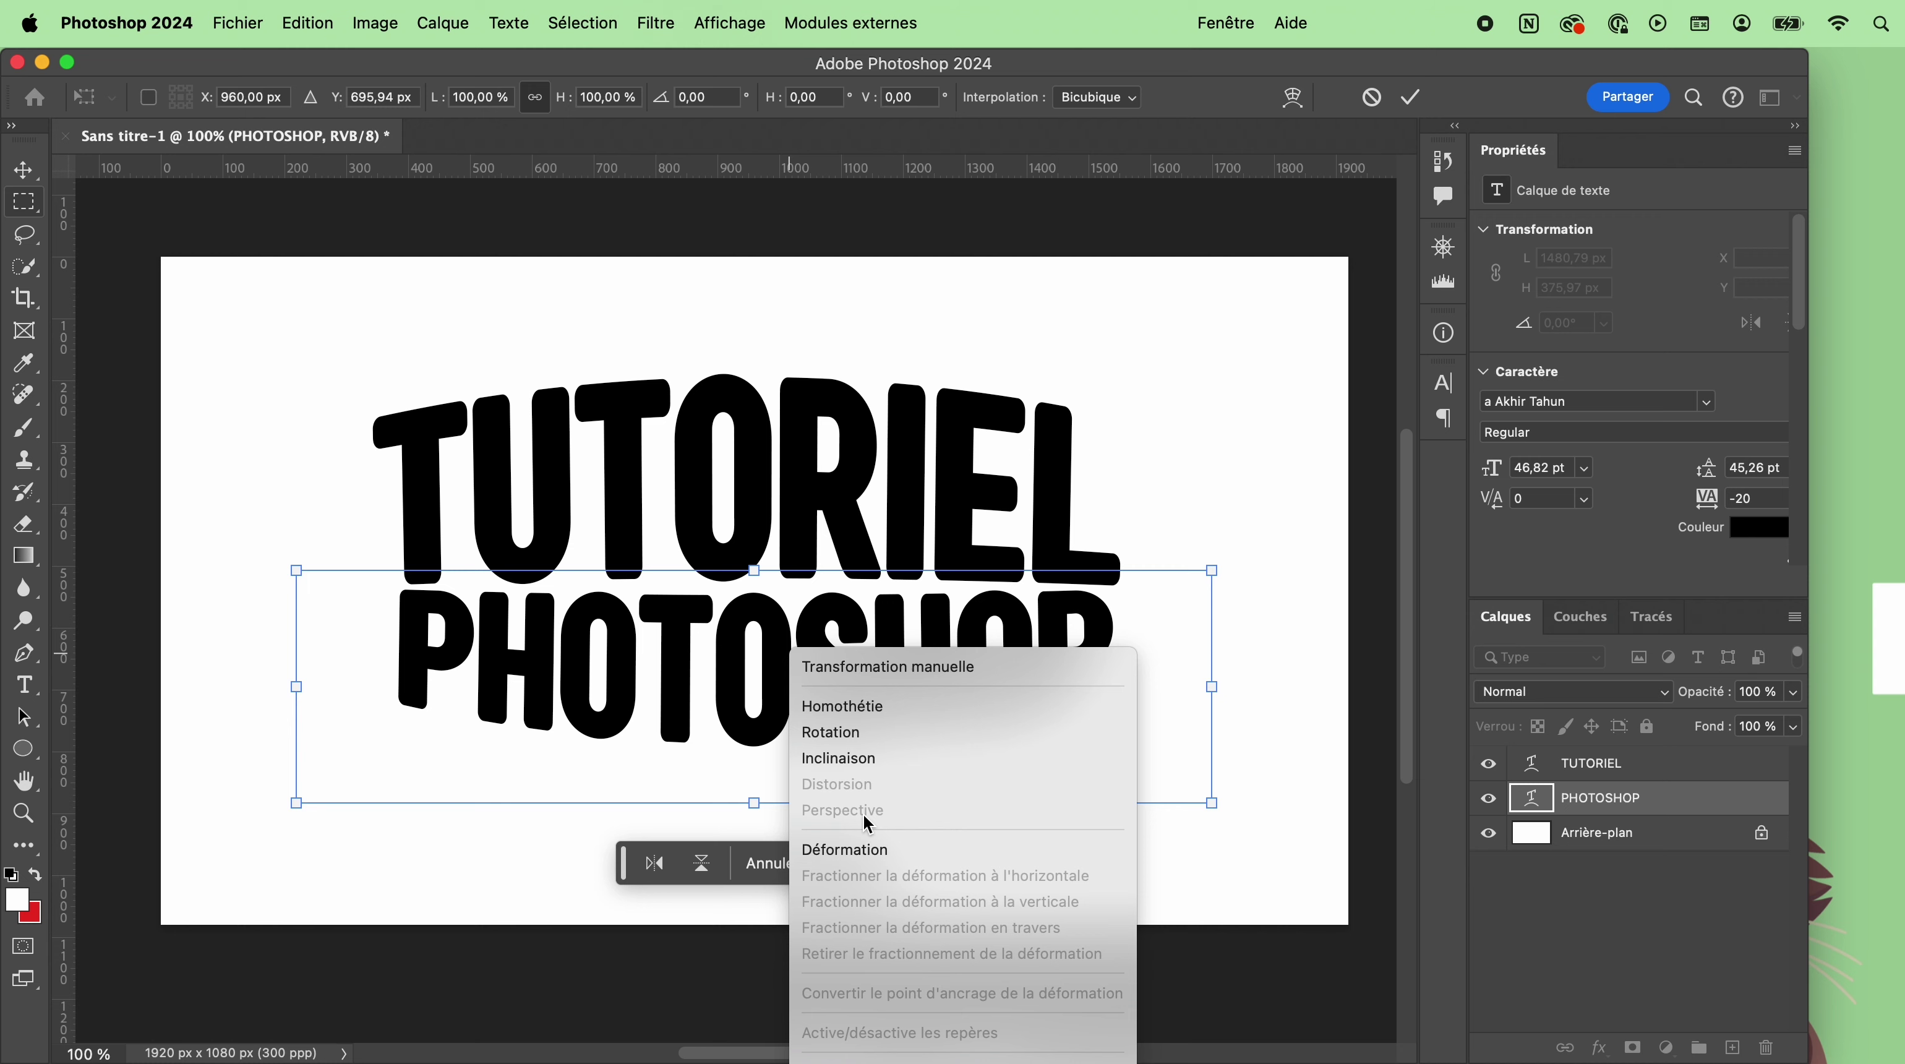
{"action": "left_click", "coordinate": [1511, 924]}
Rasterize the PHOTOSHOP text layer with Convertir en image and hide the TUTORIEL layer.
{"action": "right_click", "coordinate": [1601, 800]}
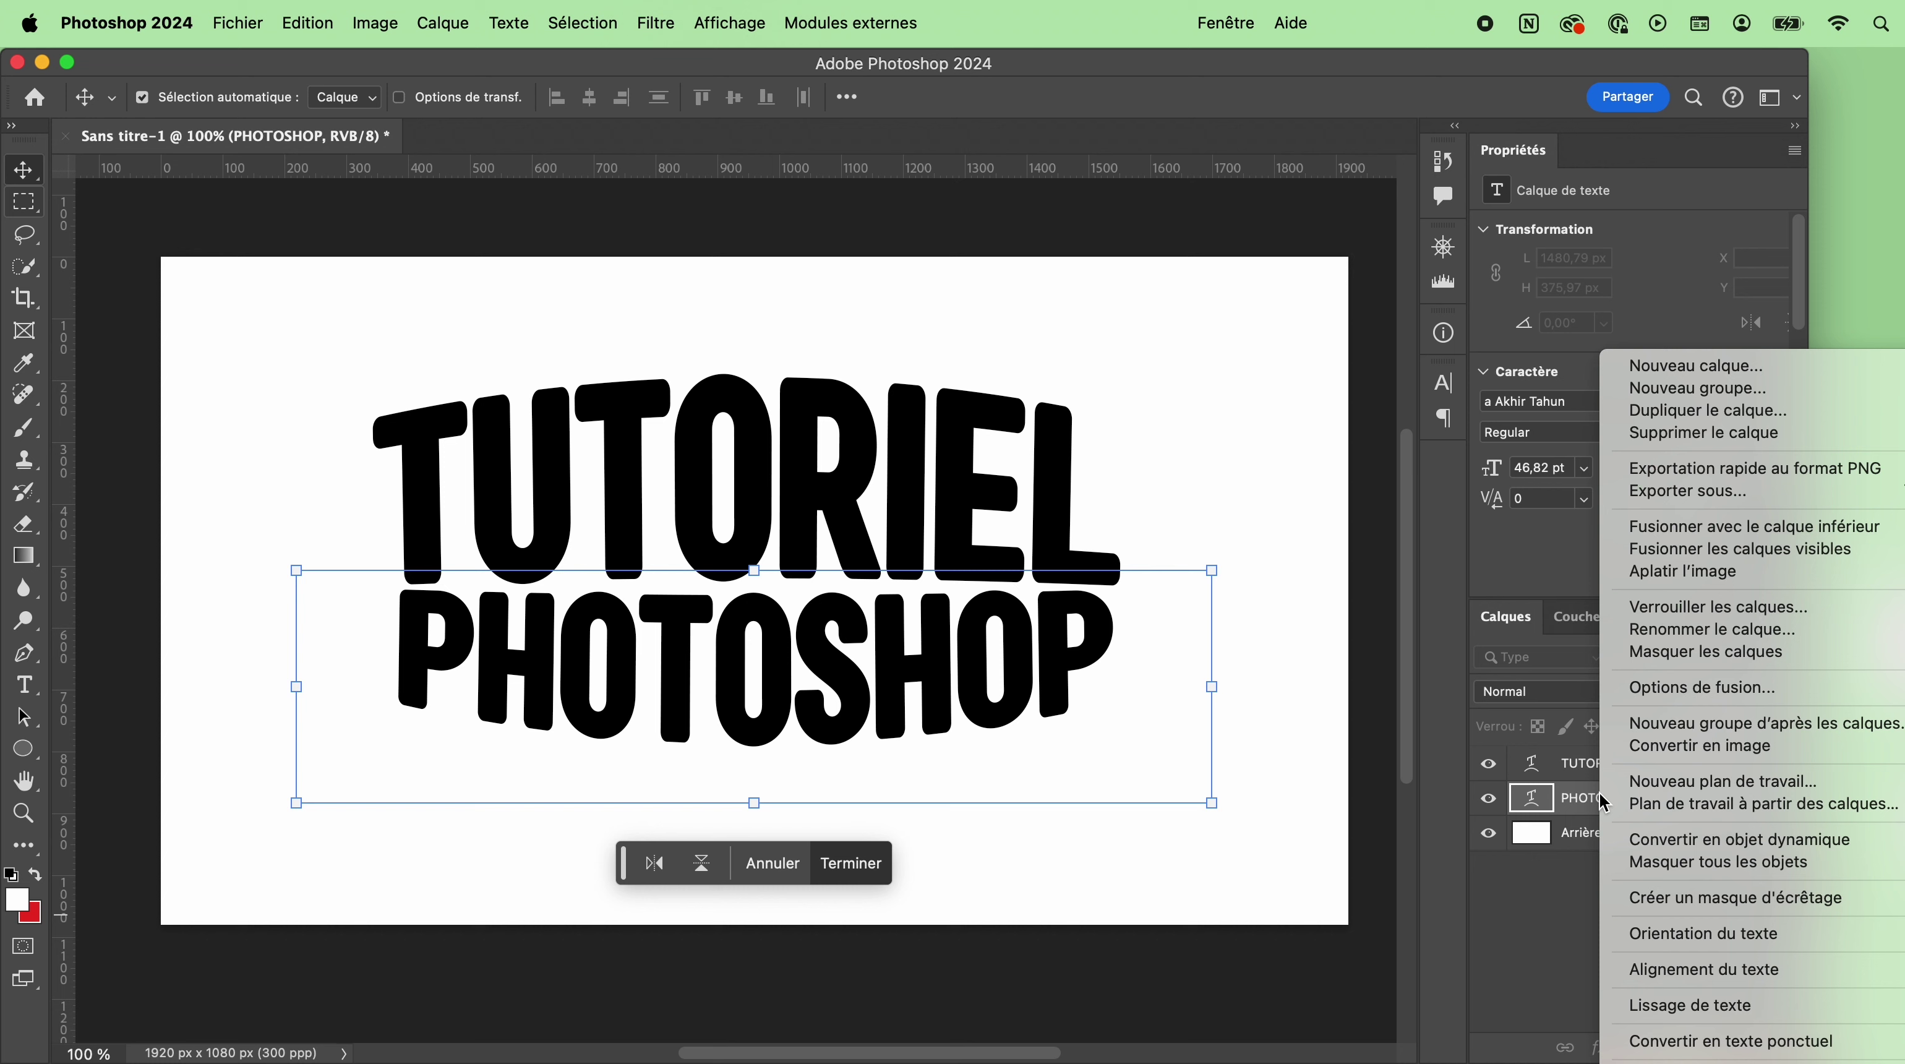
{"action": "left_click", "coordinate": [1705, 746]}
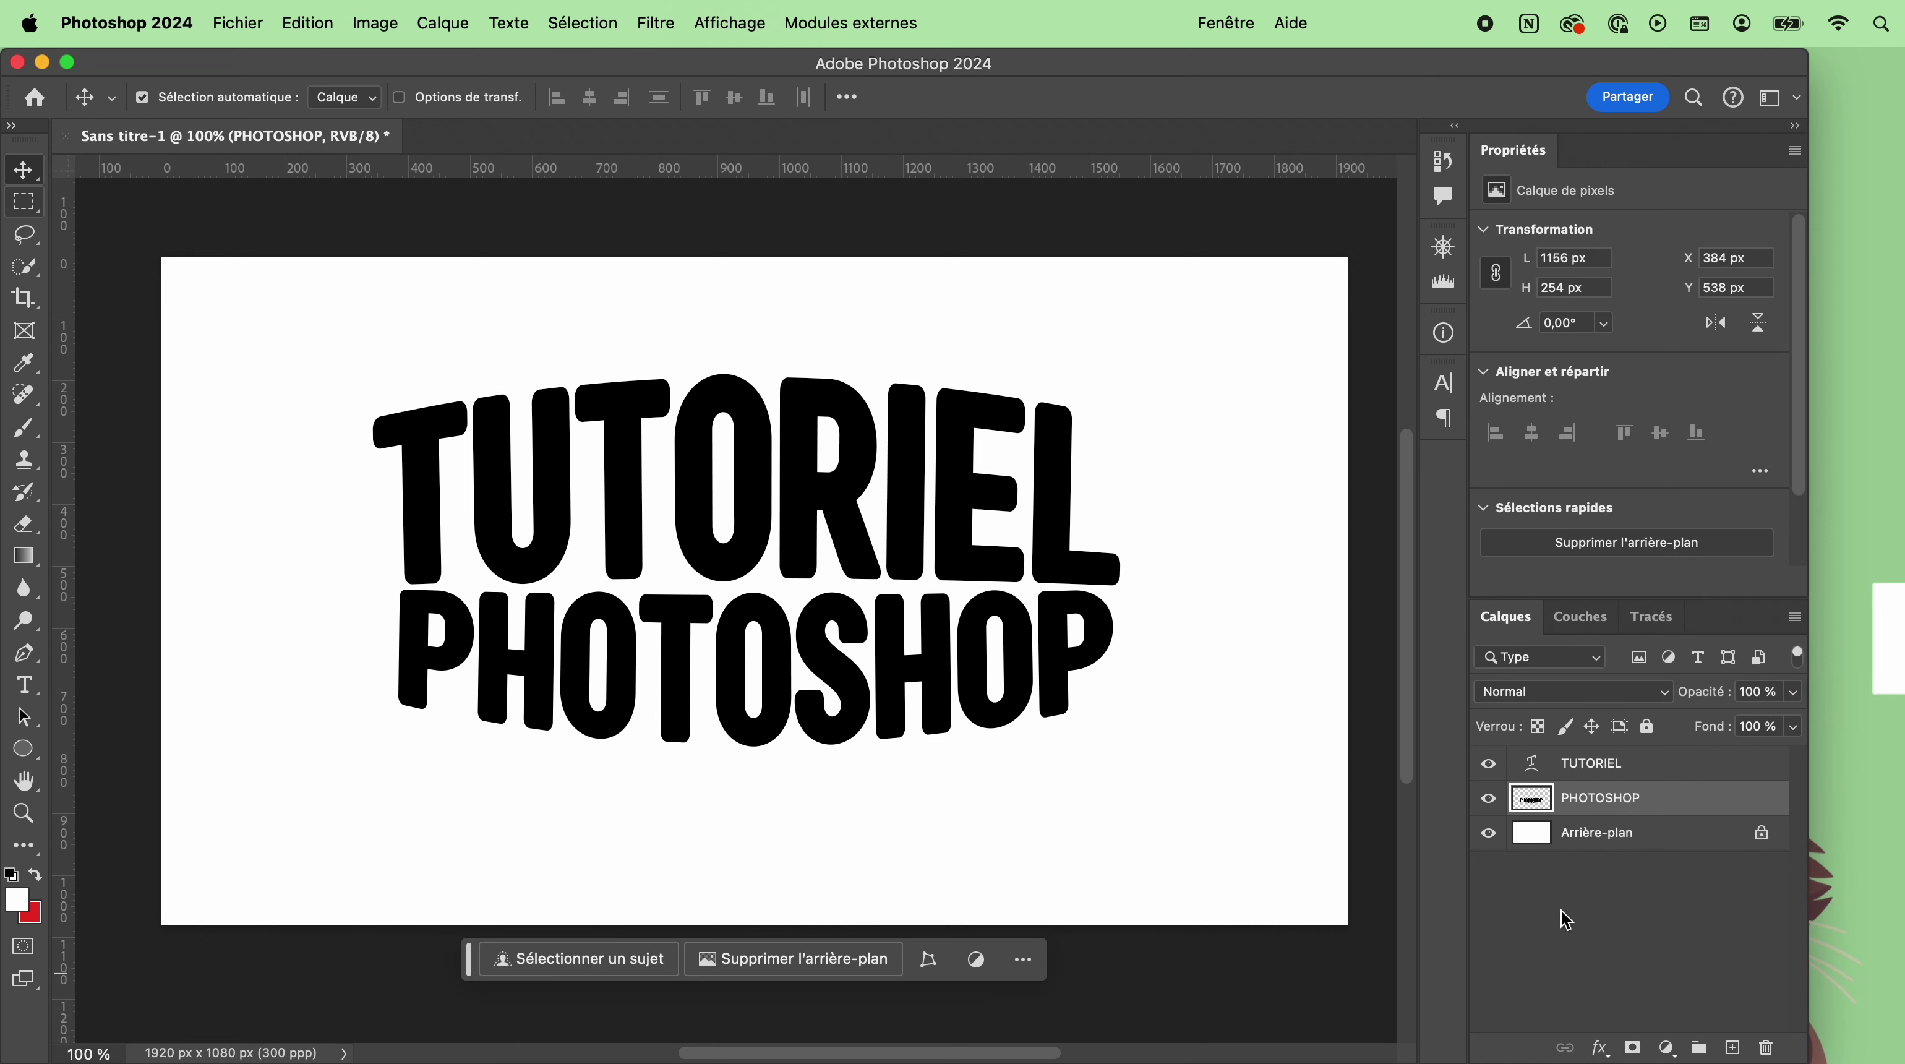
{"action": "left_click", "coordinate": [1488, 764]}
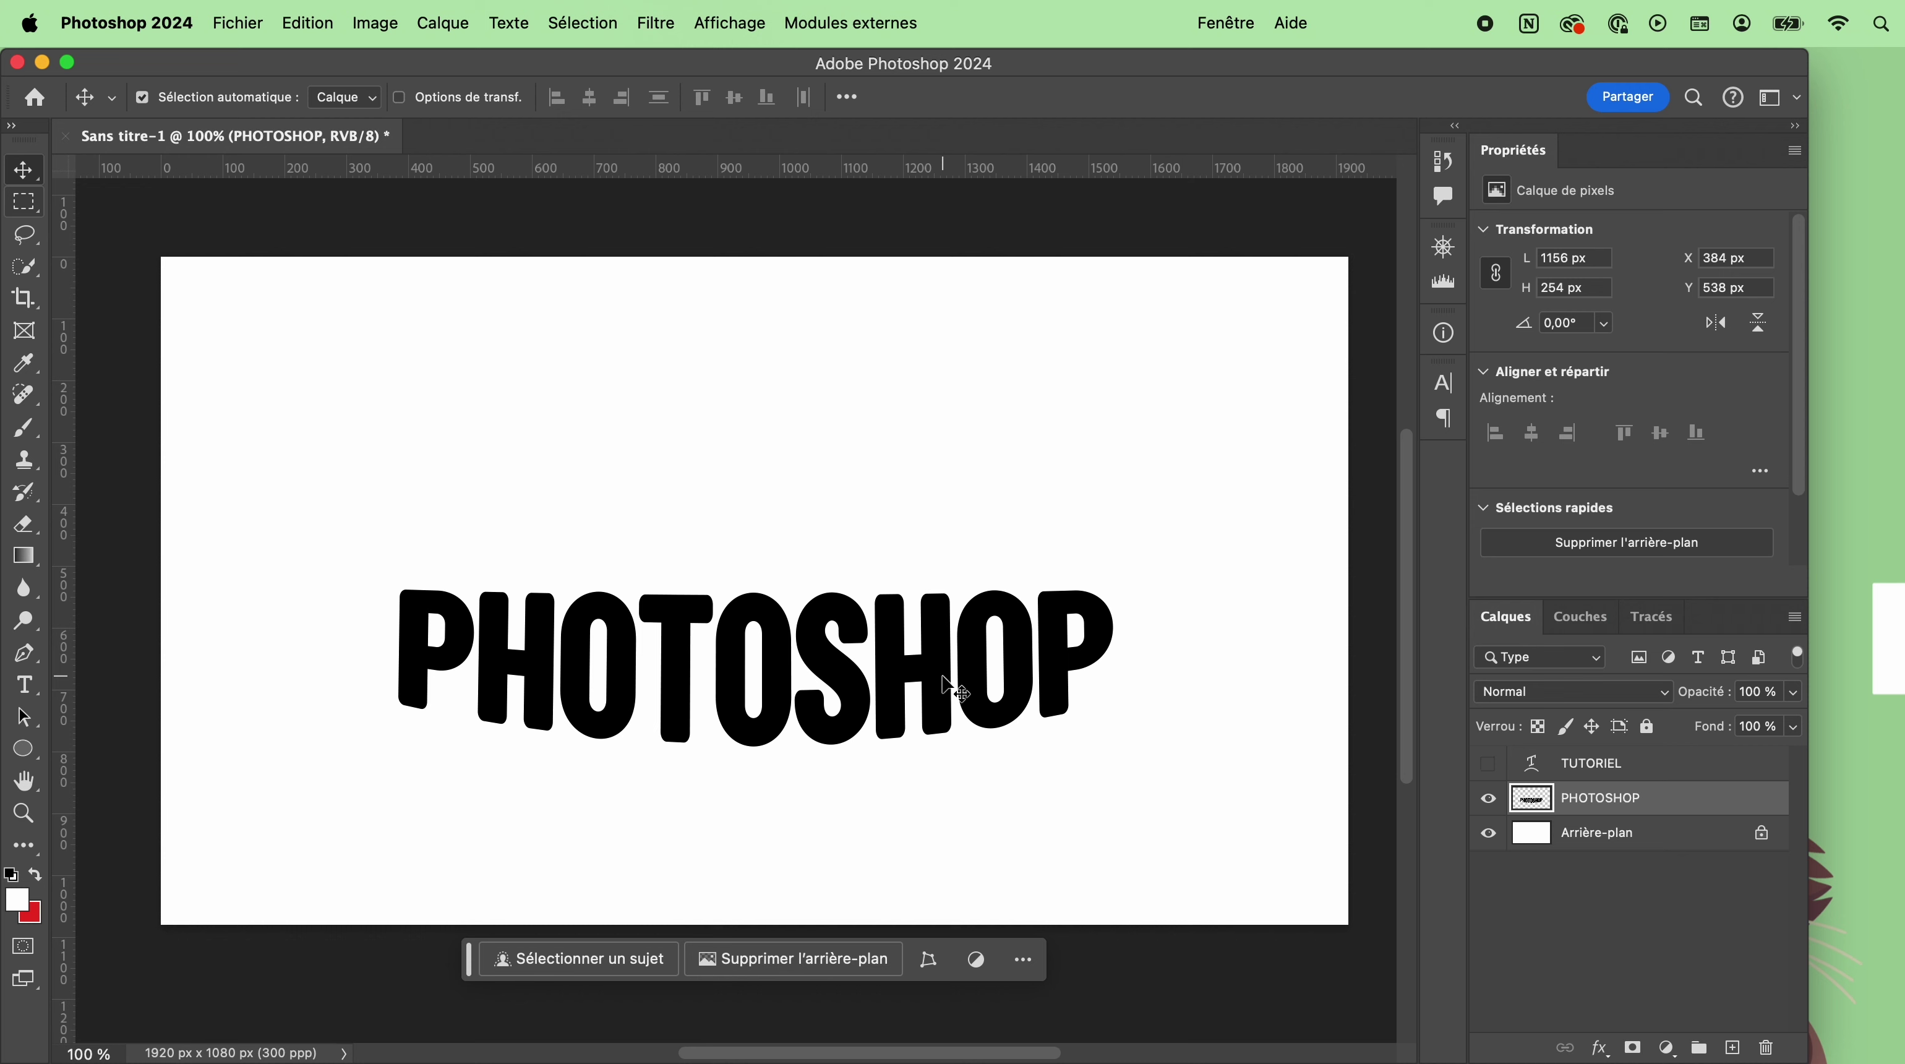
Warp the rasterized PHOTOSHOP layer with Déformation, pulling its lower edge down into a deep curve about 596 px high overall.
{"action": "key", "text": "super+t"}
{"action": "right_click", "coordinate": [956, 689]}
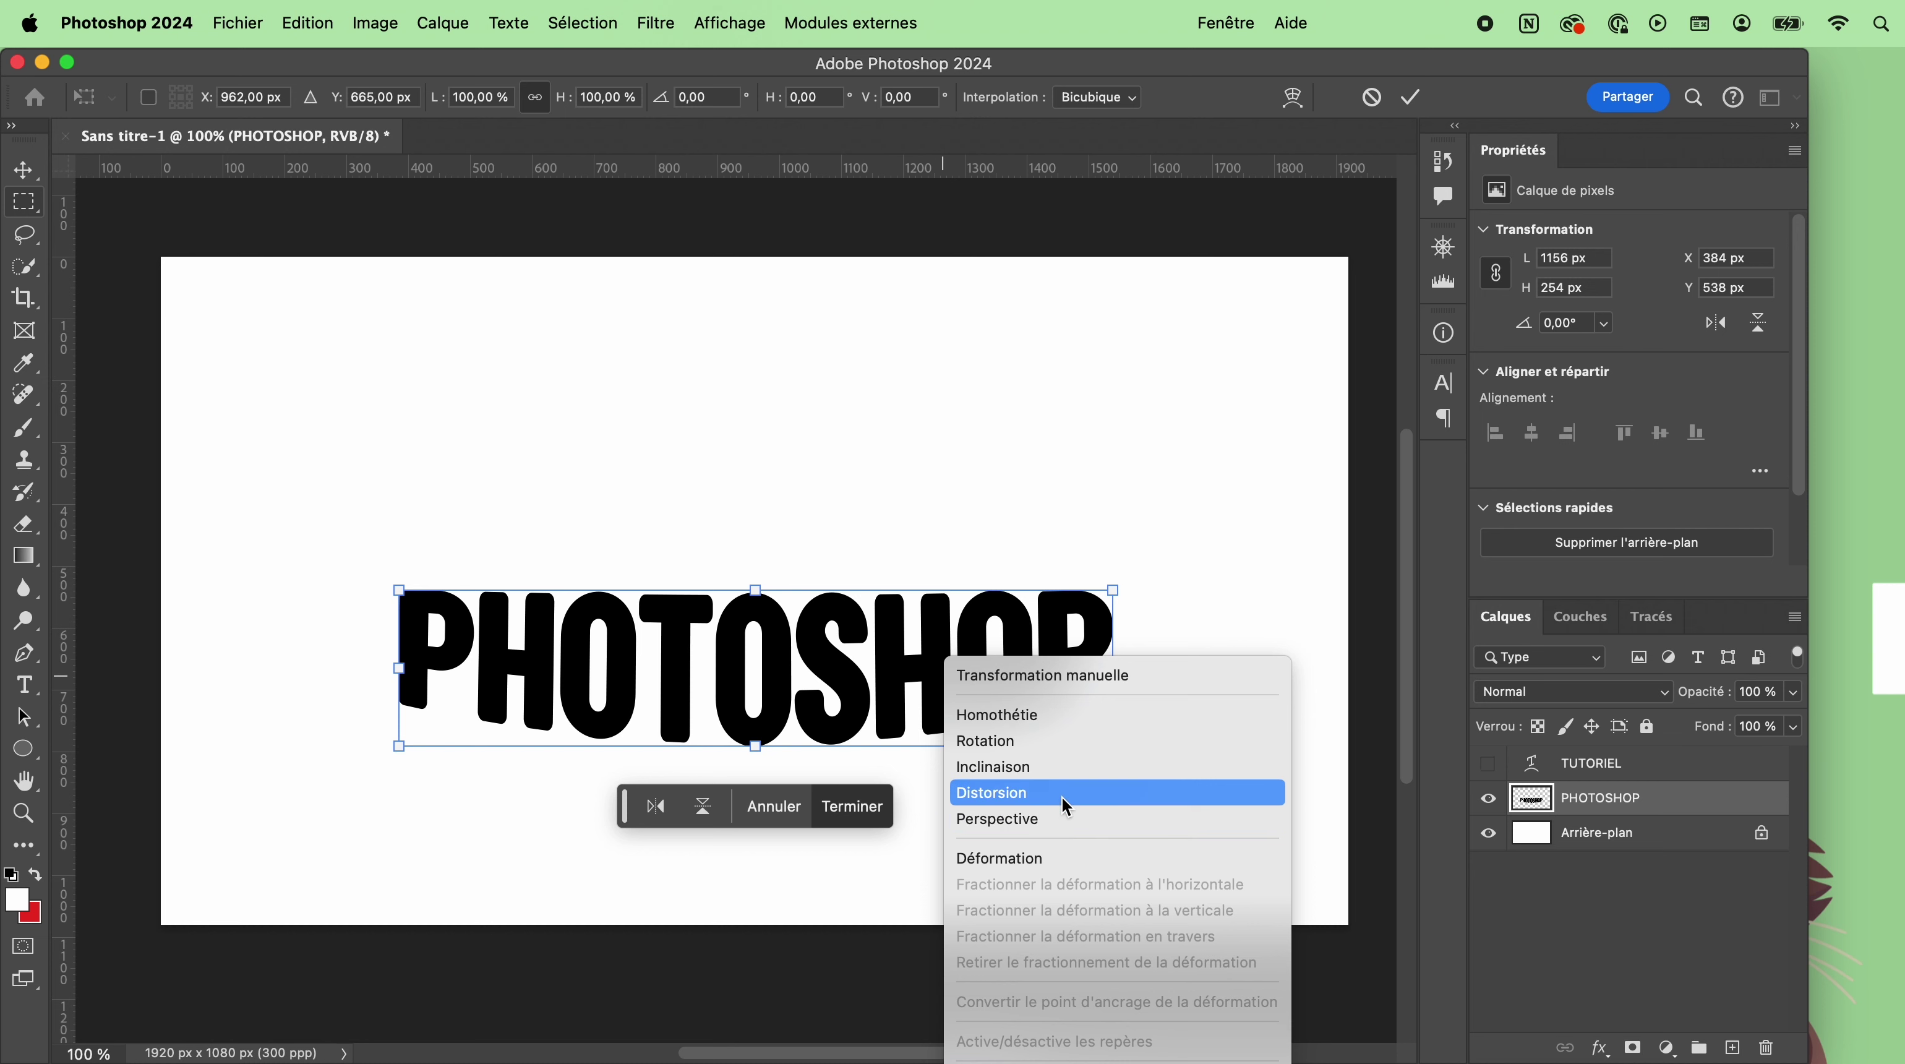
{"action": "left_click", "coordinate": [1043, 860]}
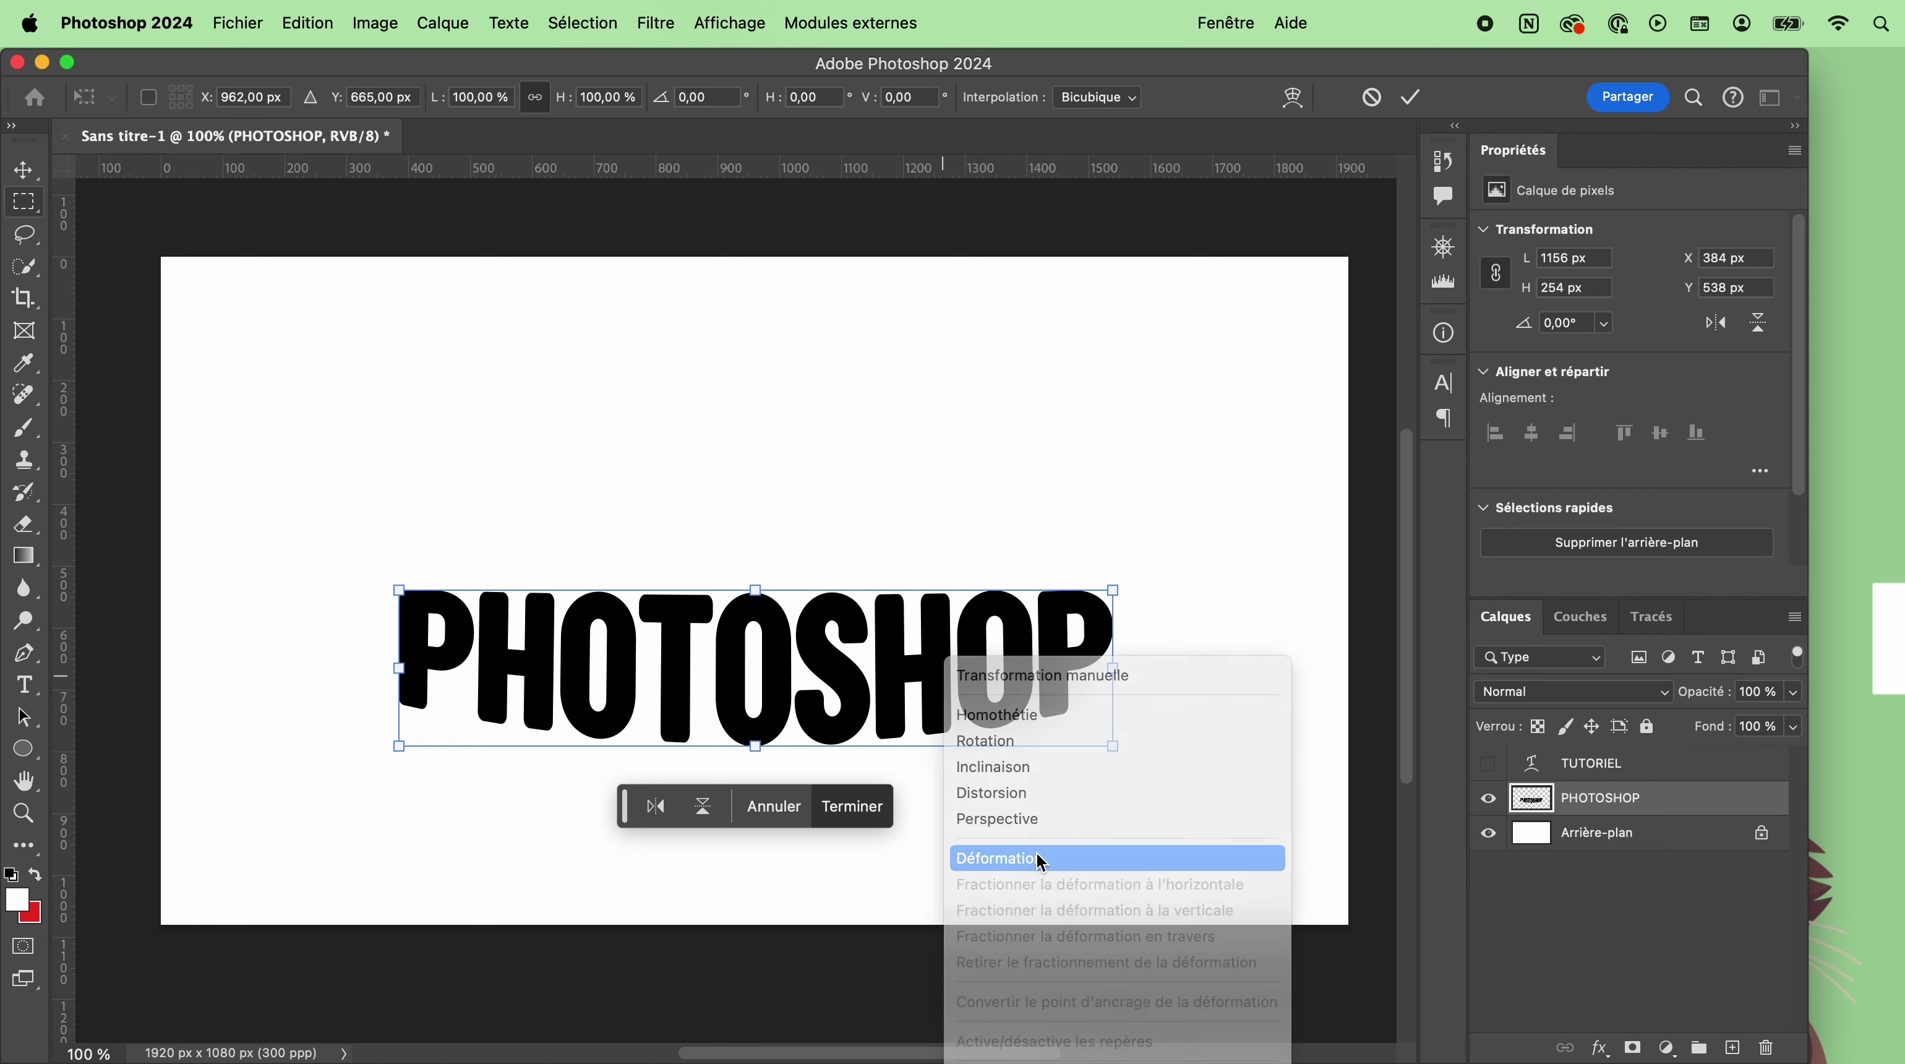
{"action": "left_click_drag", "start_coordinate": [771, 656], "coordinate": [760, 828]}
{"action": "left_click_drag", "start_coordinate": [875, 746], "coordinate": [865, 991]}
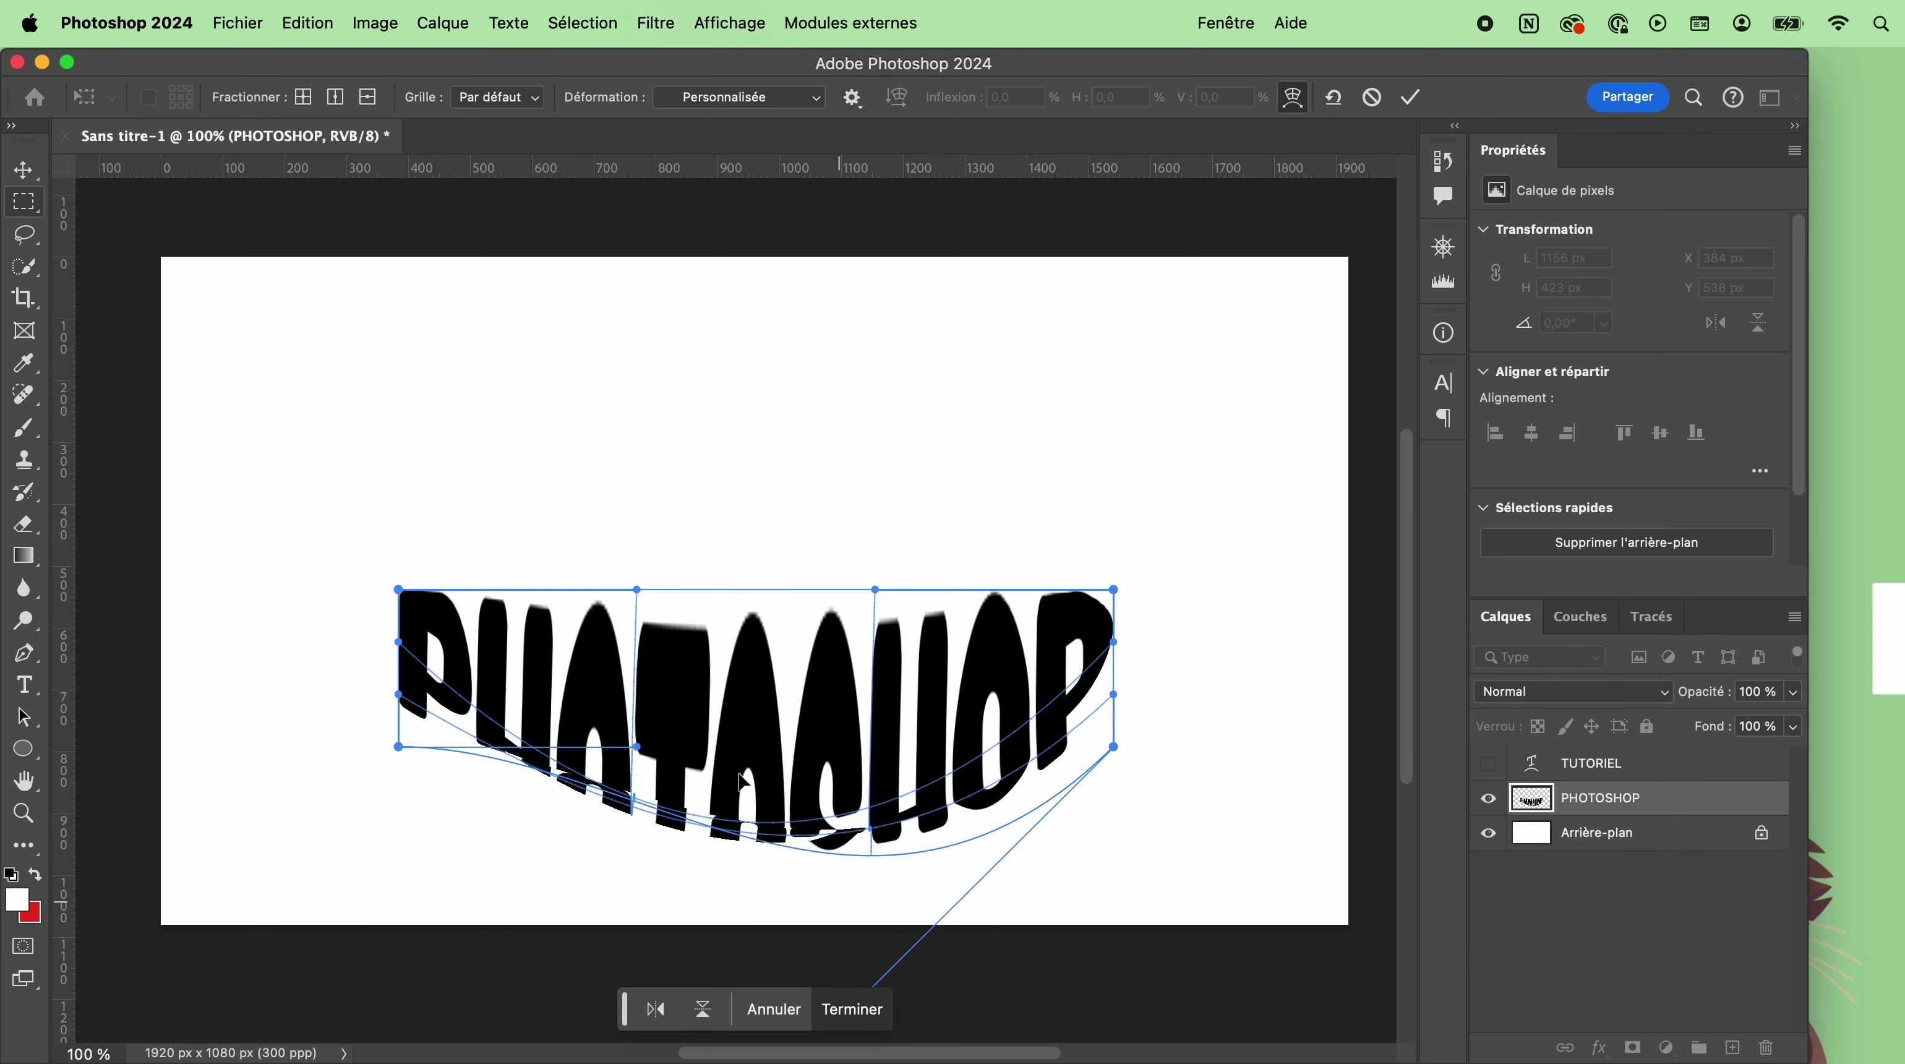
{"action": "key", "text": "super+z"}
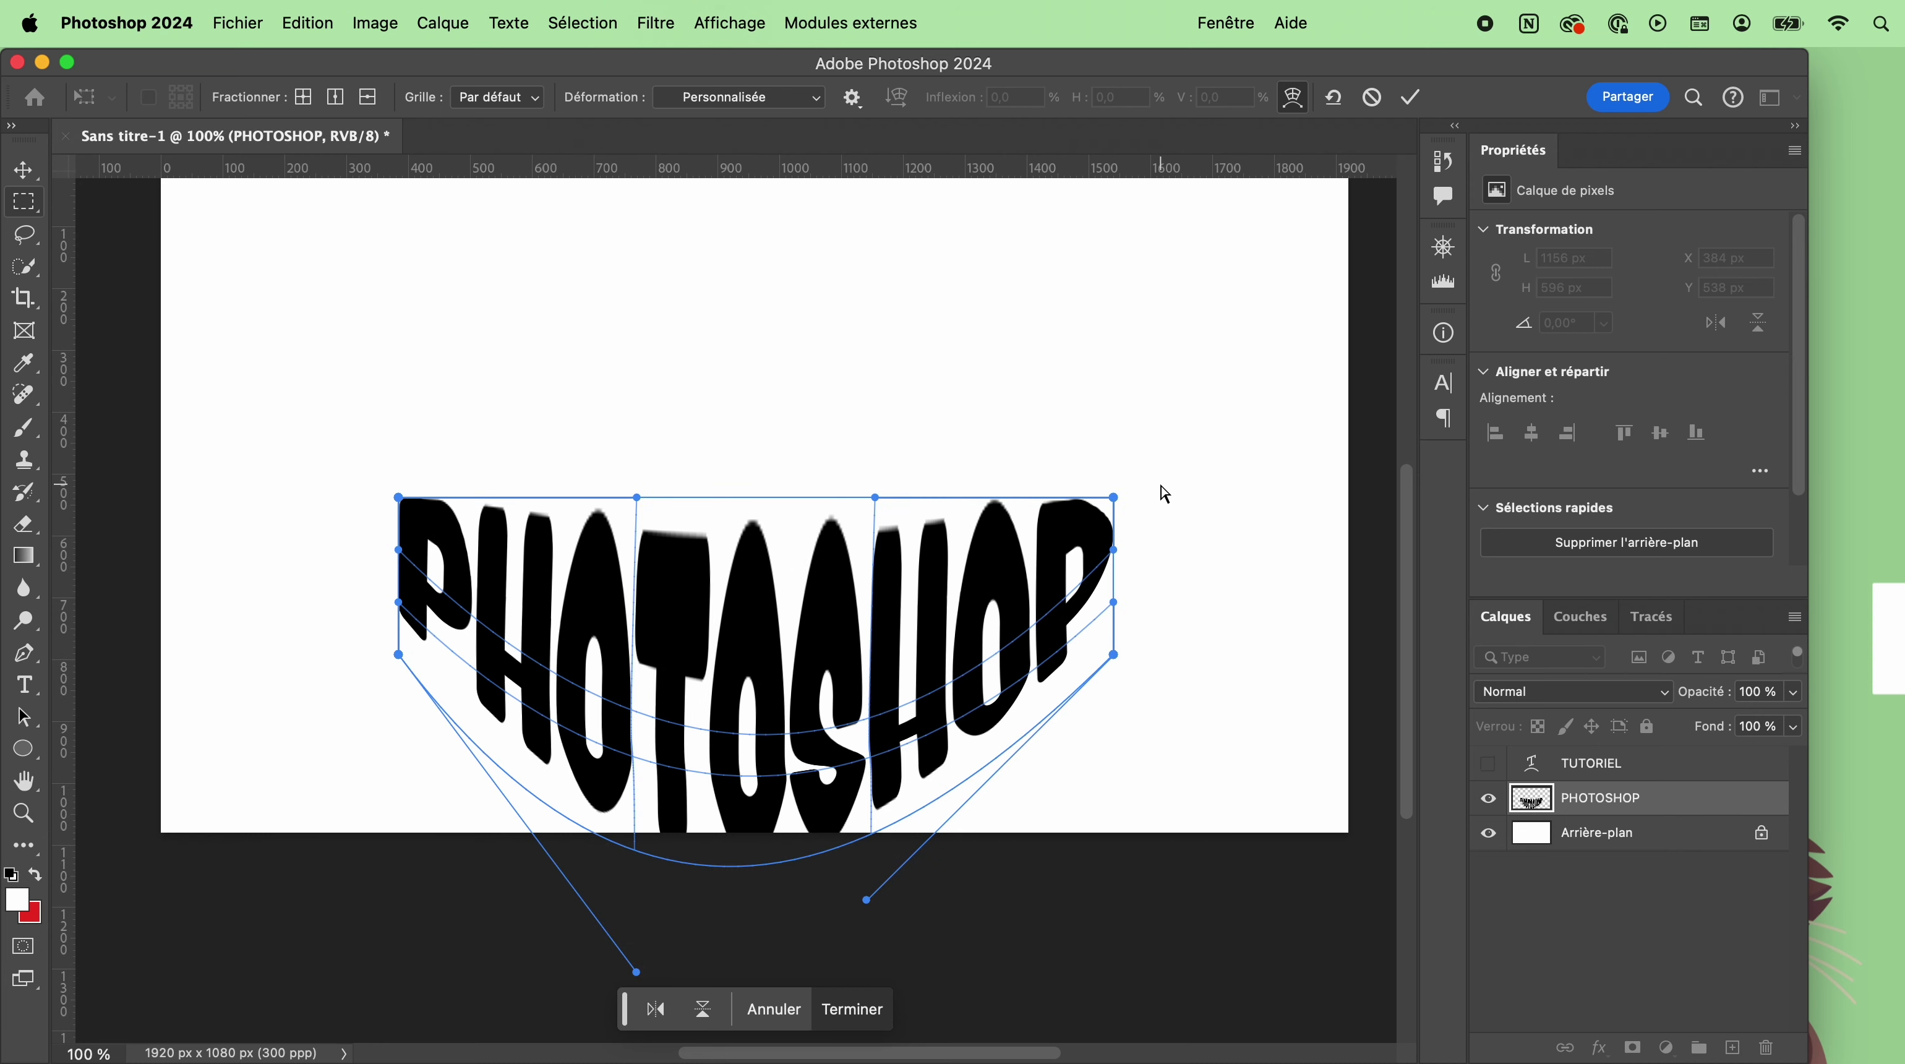
Apply the warp, show the TUTORIEL layer again and make it the active layer.
{"action": "left_click", "coordinate": [1620, 771]}
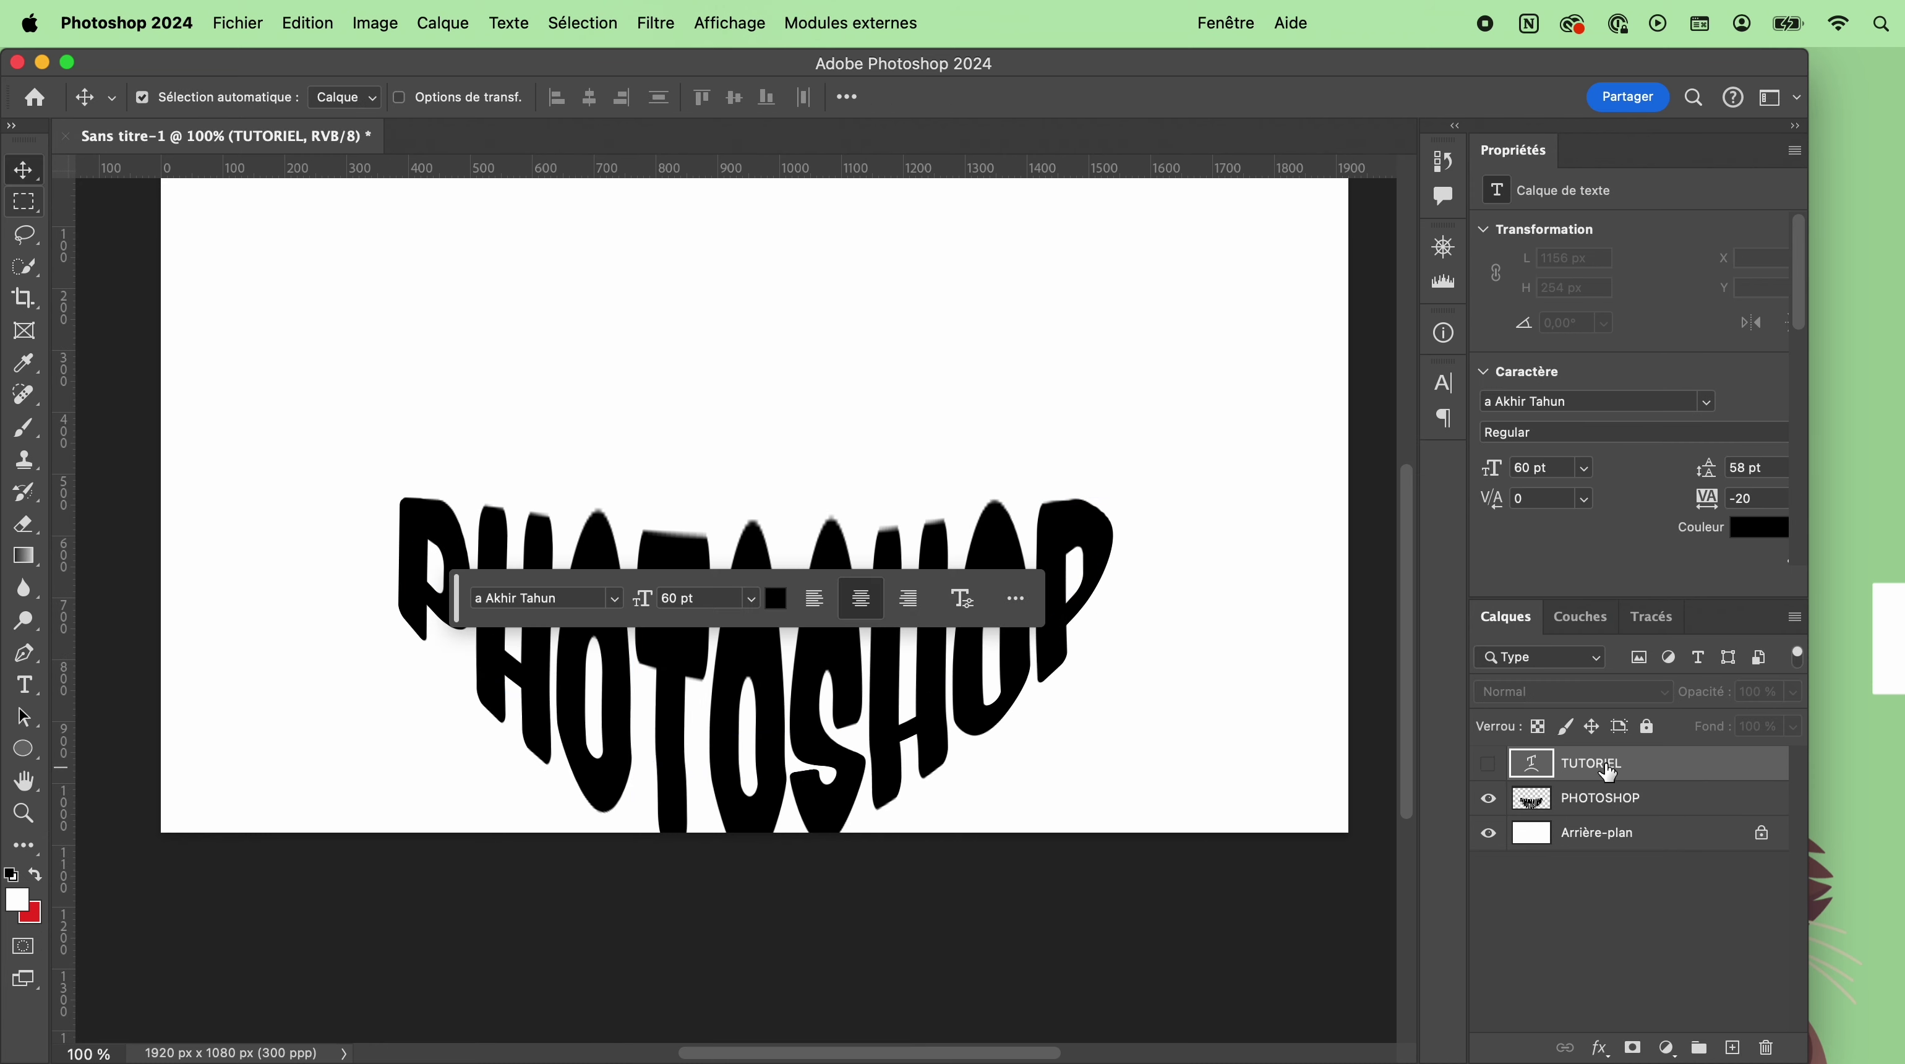
{"action": "left_click", "coordinate": [1491, 768]}
{"action": "left_click", "coordinate": [1589, 800]}
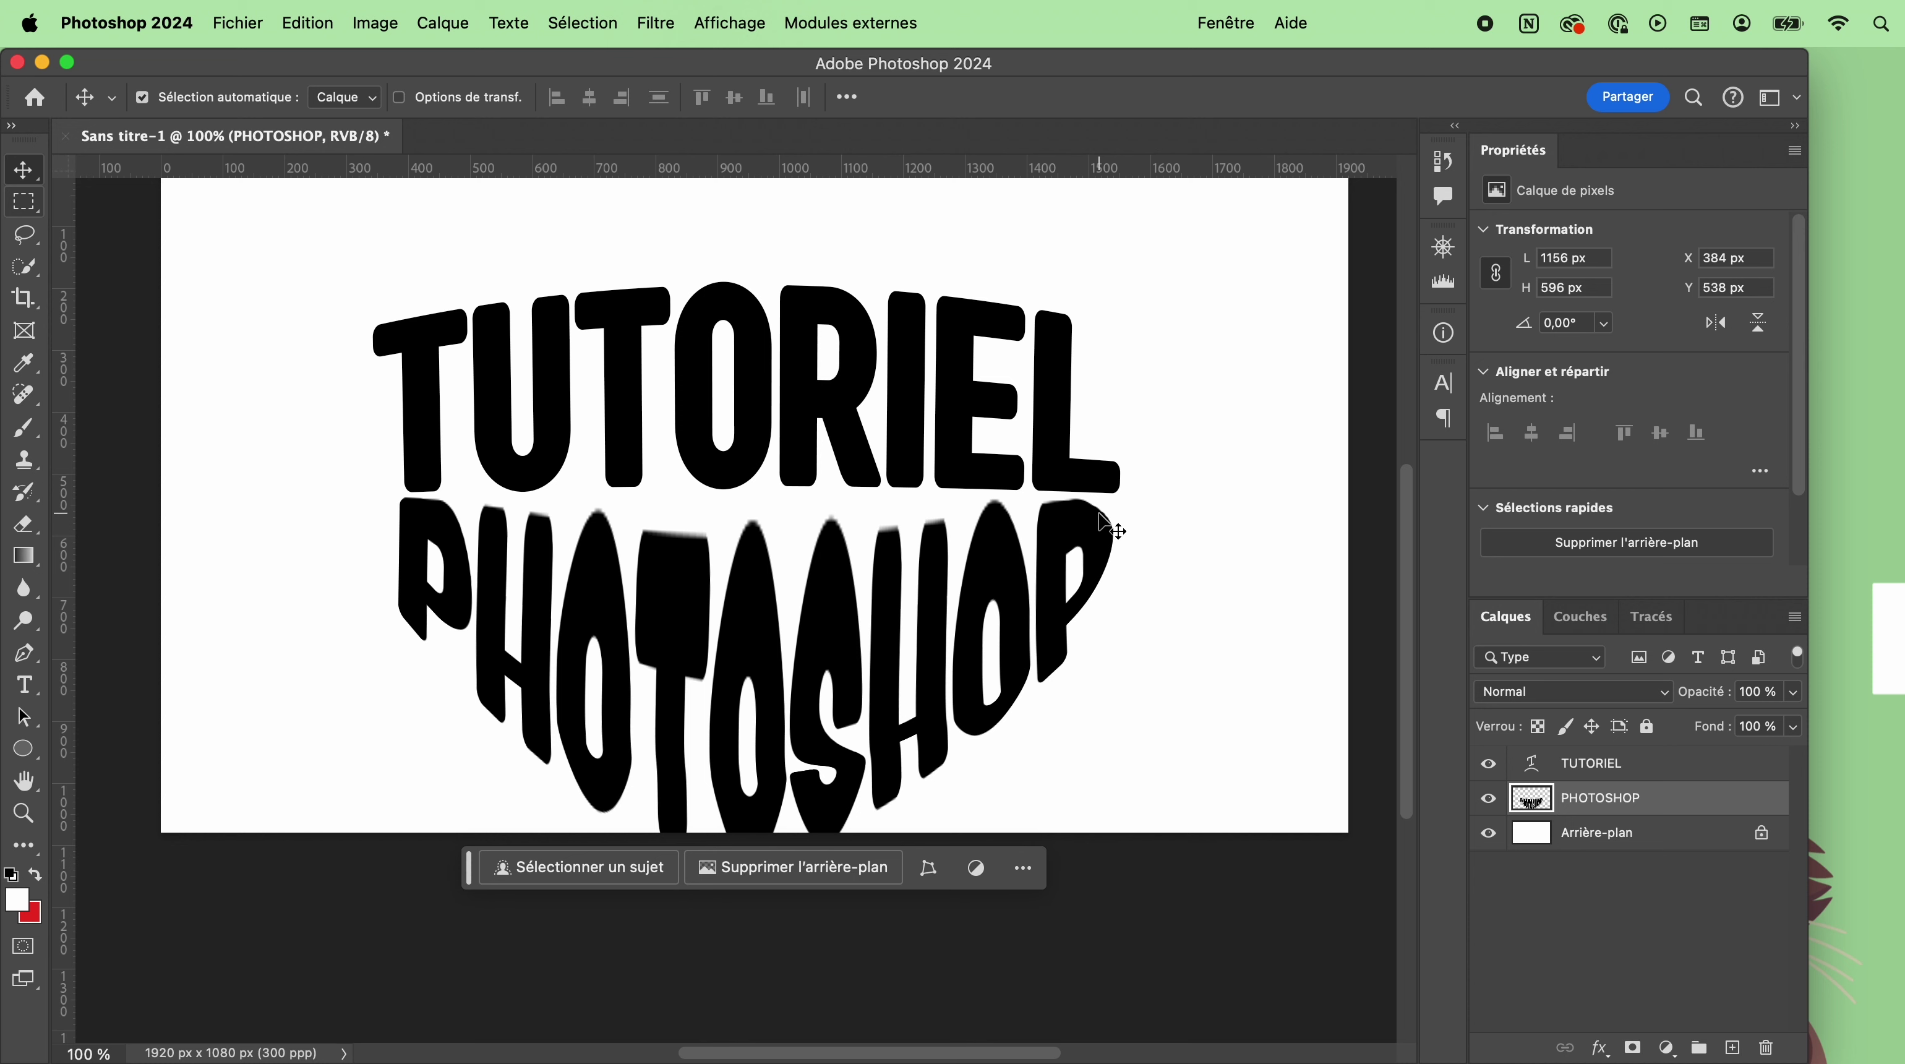
{"action": "left_click", "coordinate": [1599, 775]}
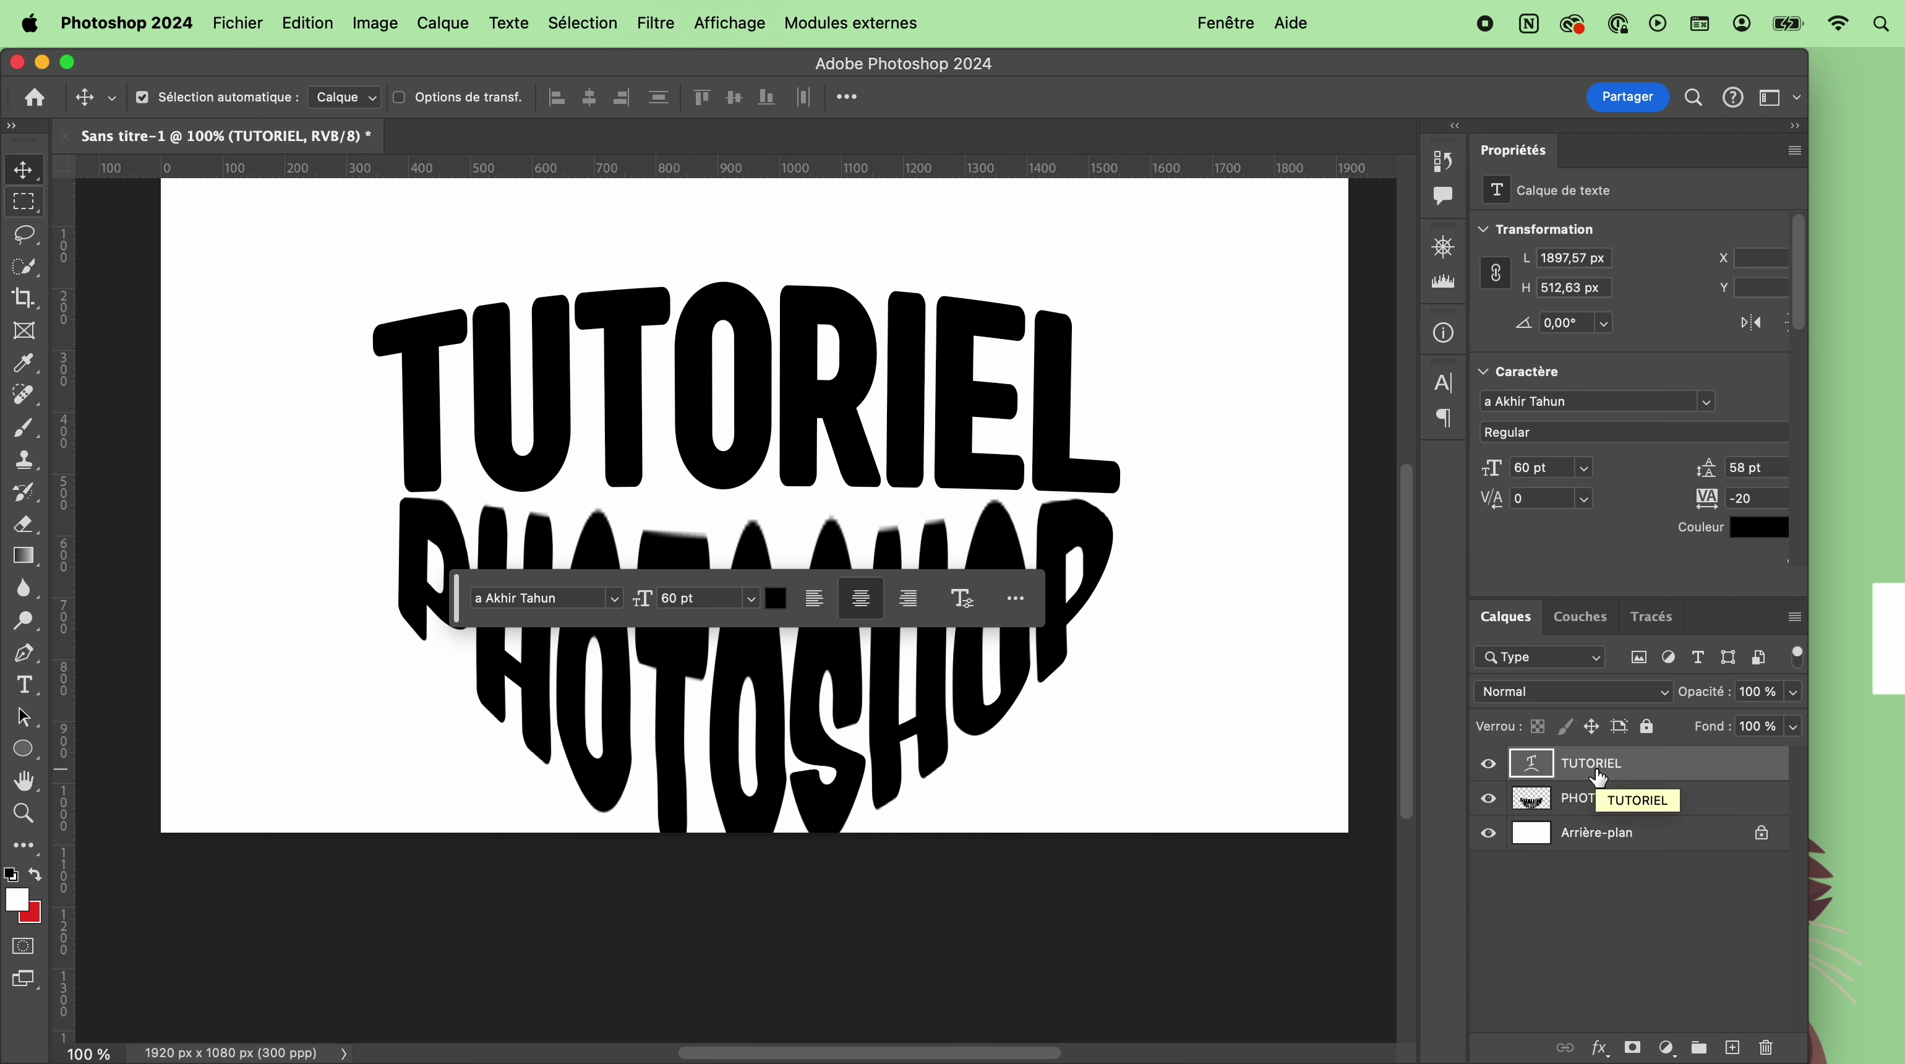